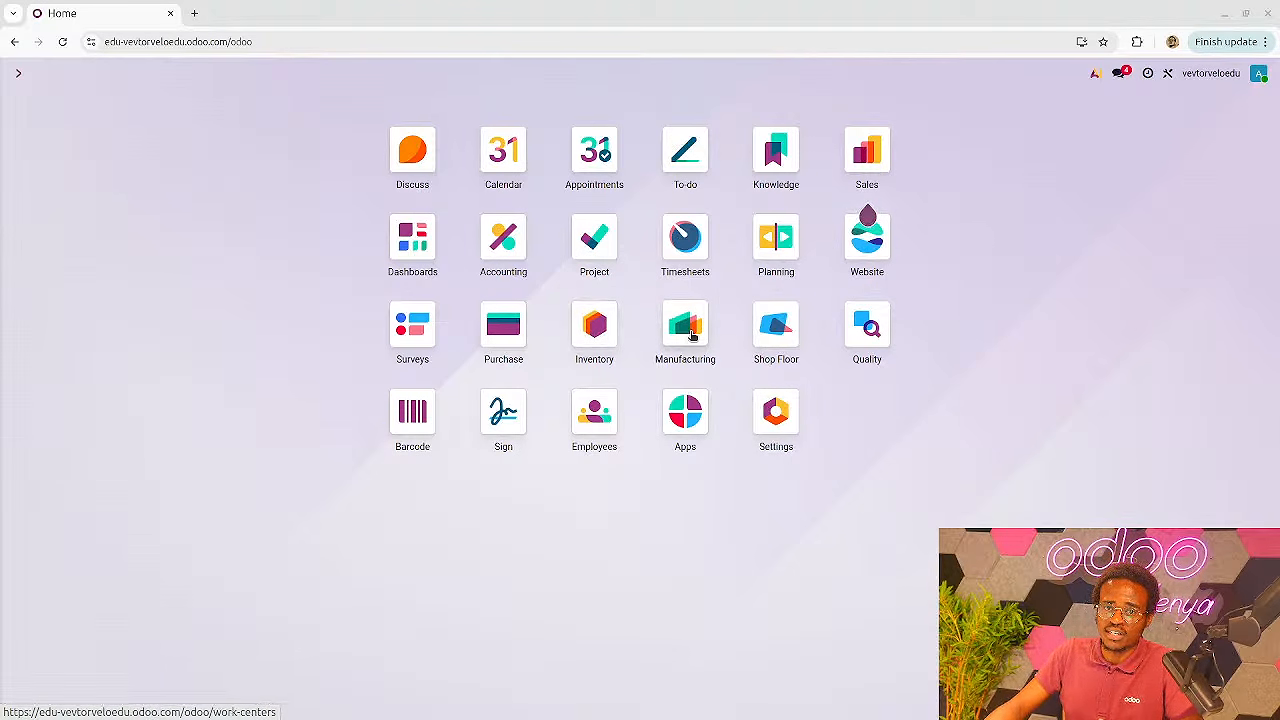
Open the Manufacturing app's settings and check the Master Production Schedule option with its default time range and periods
{"action": "left_click", "coordinate": [690, 350]}
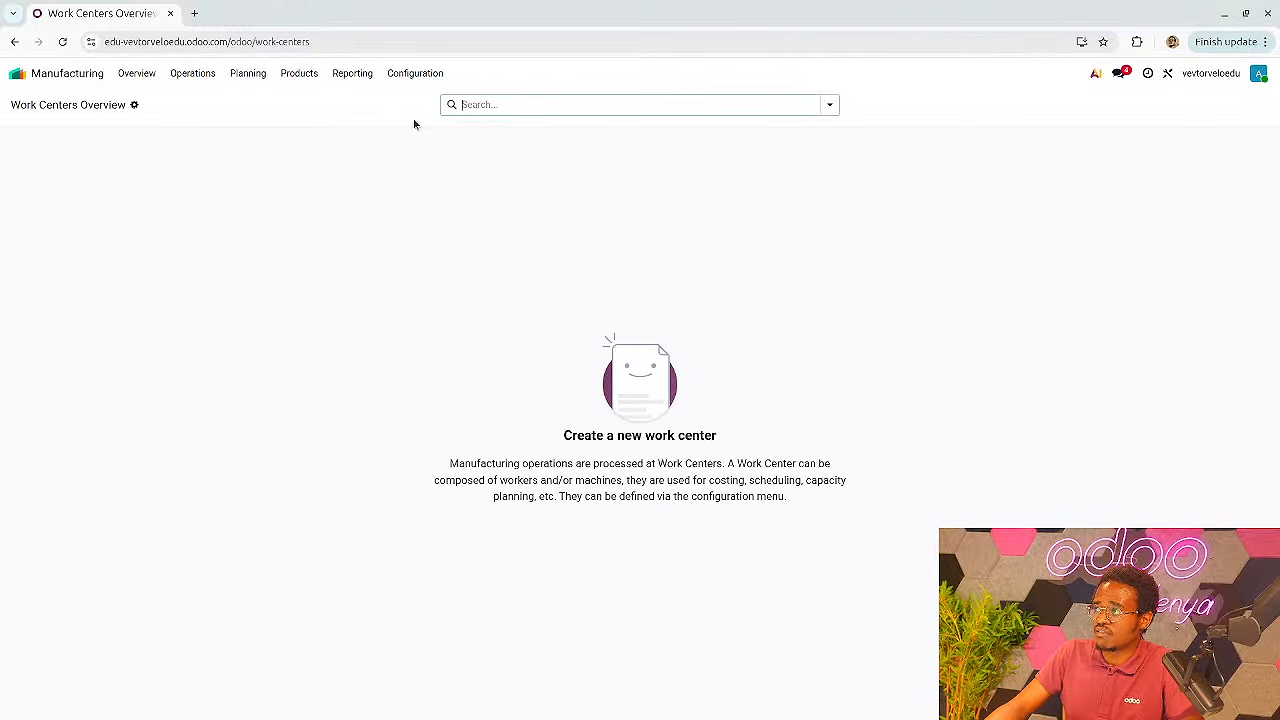
{"action": "left_click", "coordinate": [410, 78]}
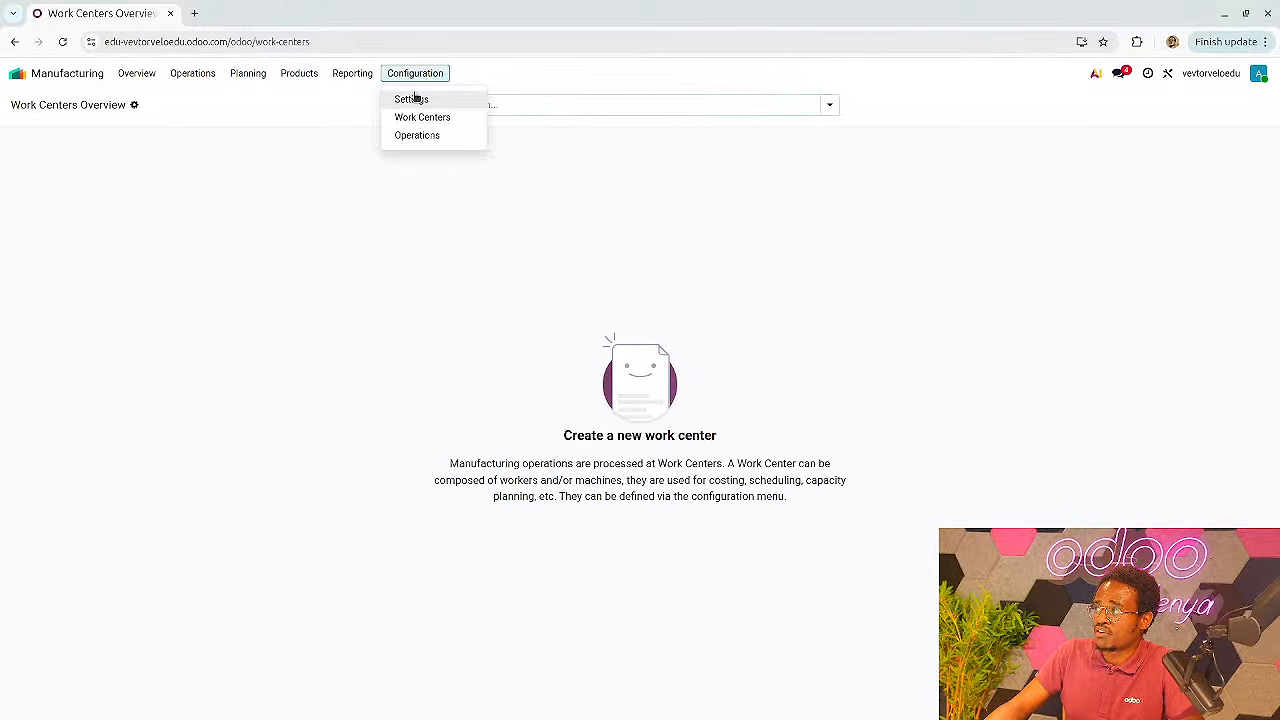
{"action": "left_click", "coordinate": [411, 99]}
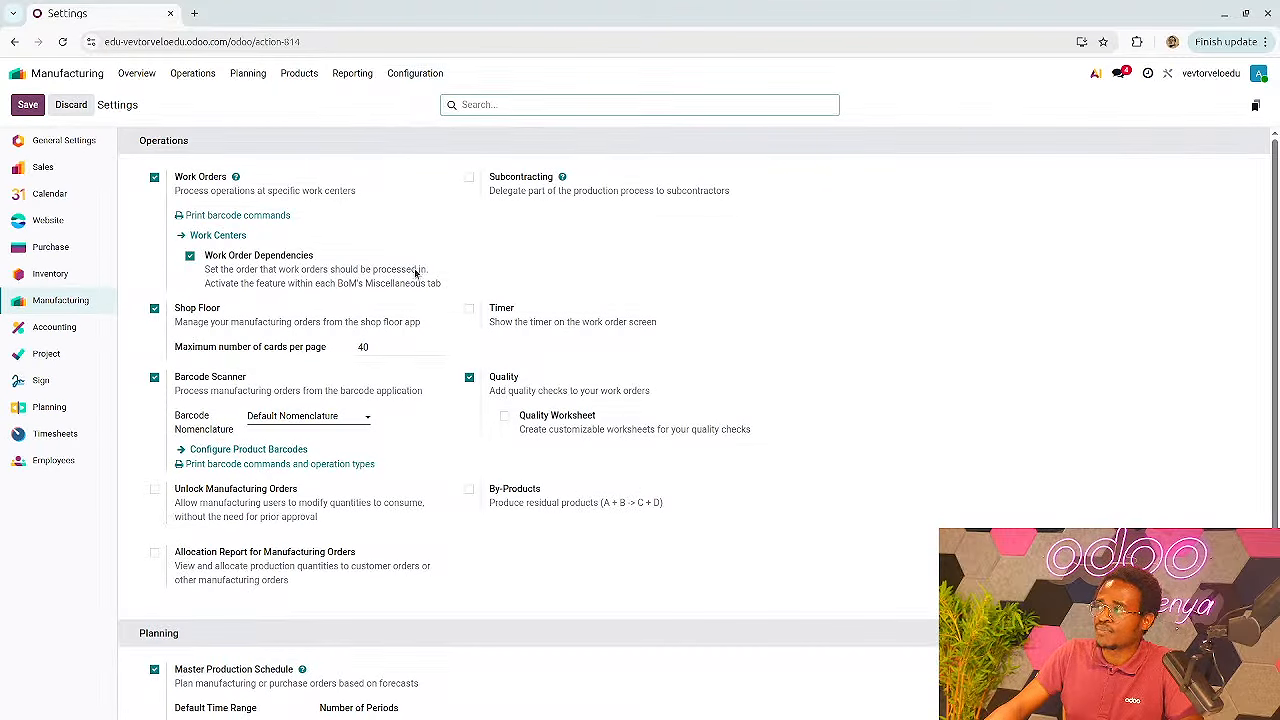
{"action": "scroll", "coordinate": [400, 280], "scroll_direction": "down", "scroll_amount": 2}
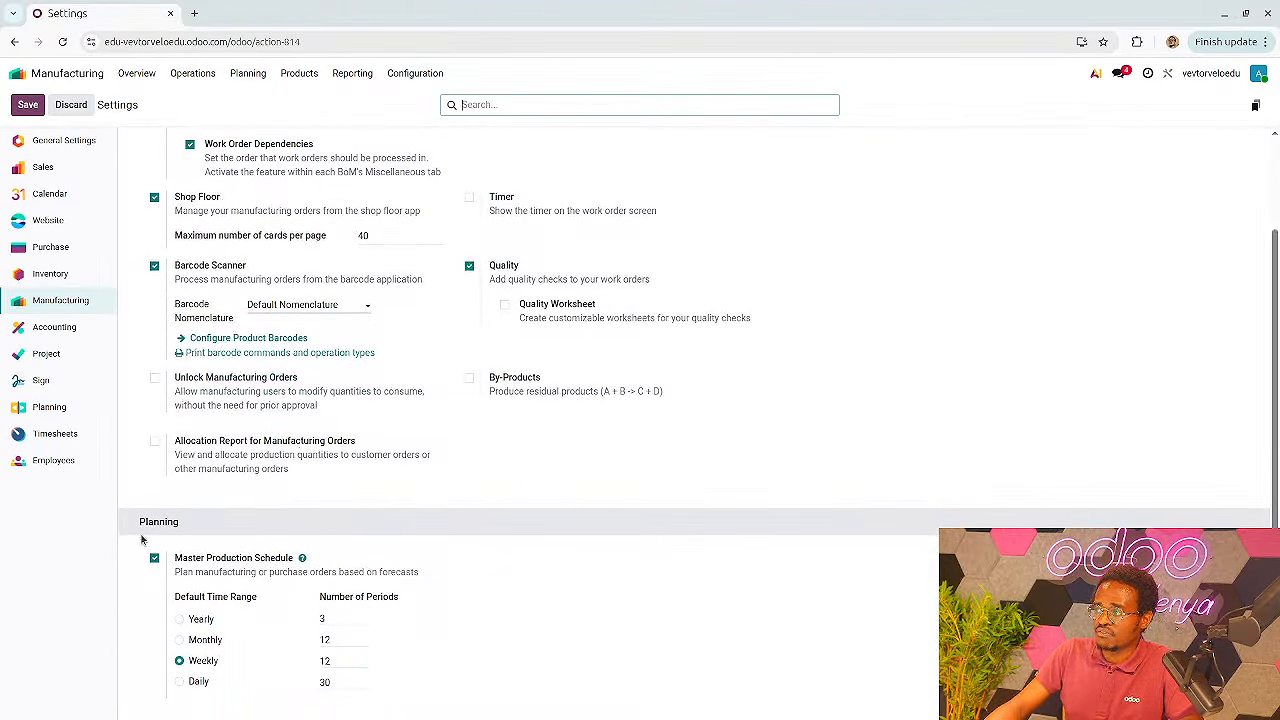
{"action": "mouse_move", "coordinate": [207, 562]}
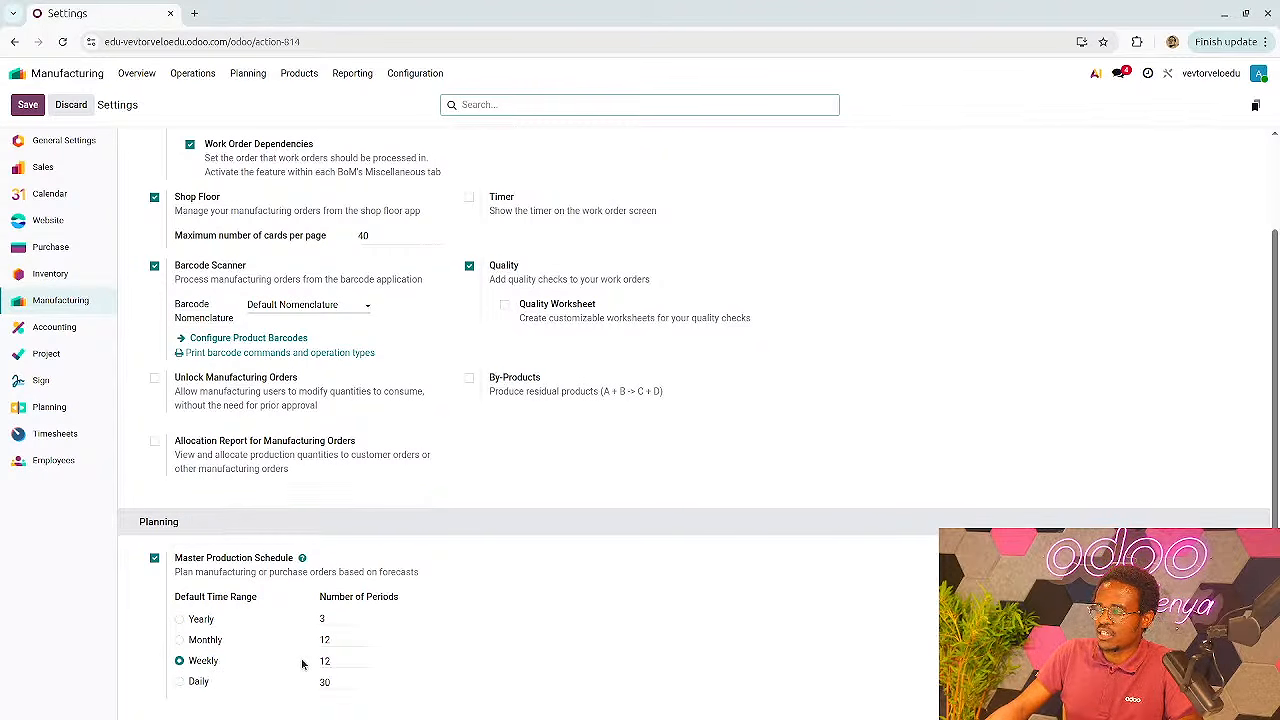
Create a new manufacturing product named BRJ Road Bike
{"action": "left_click", "coordinate": [289, 75]}
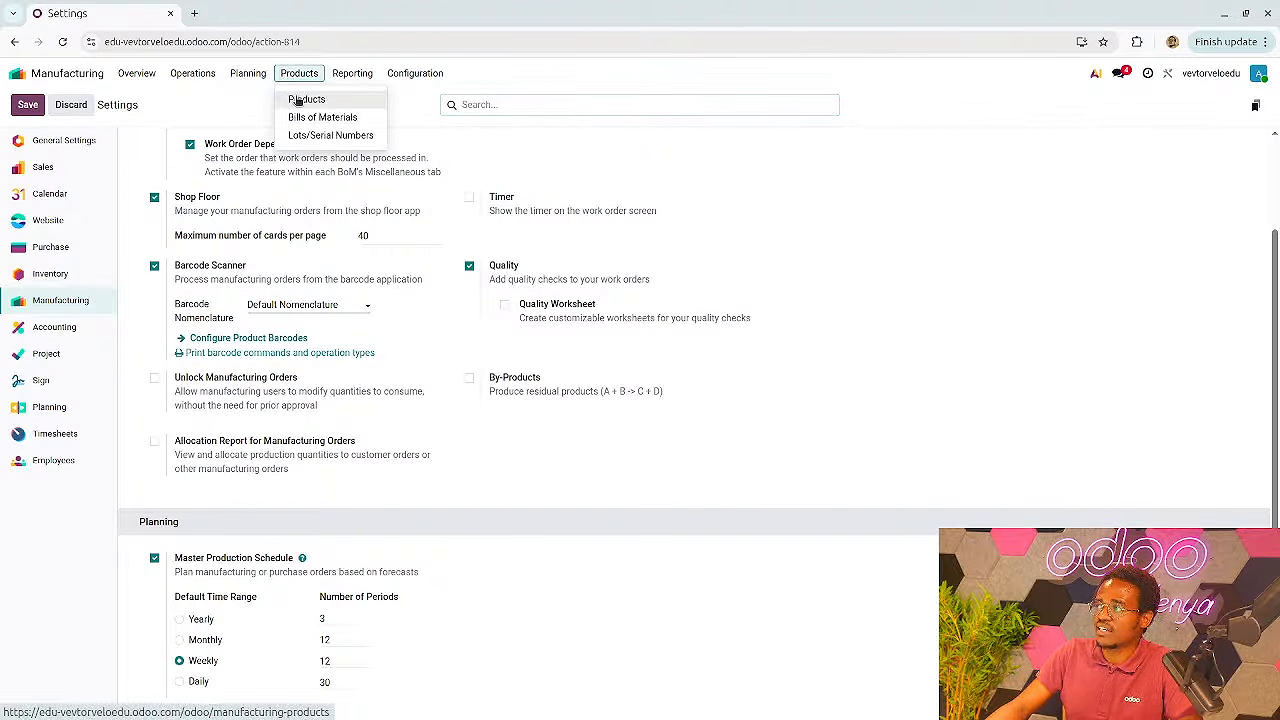
{"action": "left_click", "coordinate": [297, 101]}
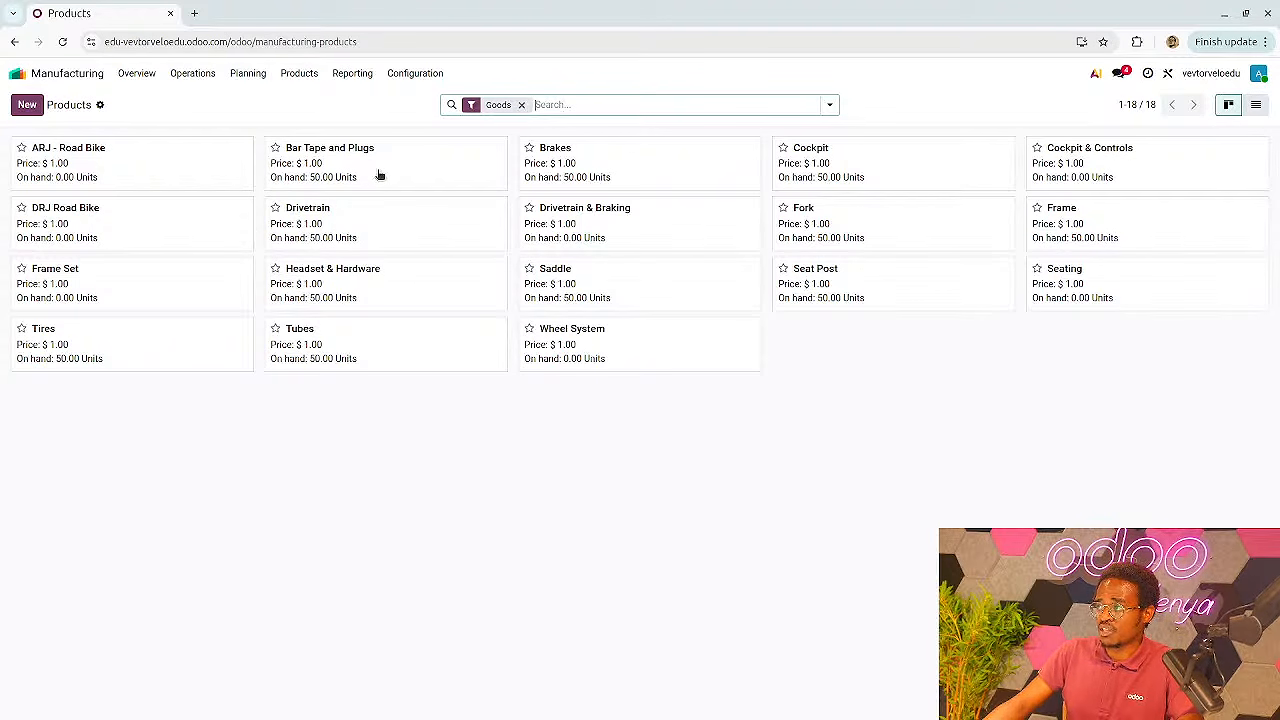
{"action": "left_click", "coordinate": [24, 107]}
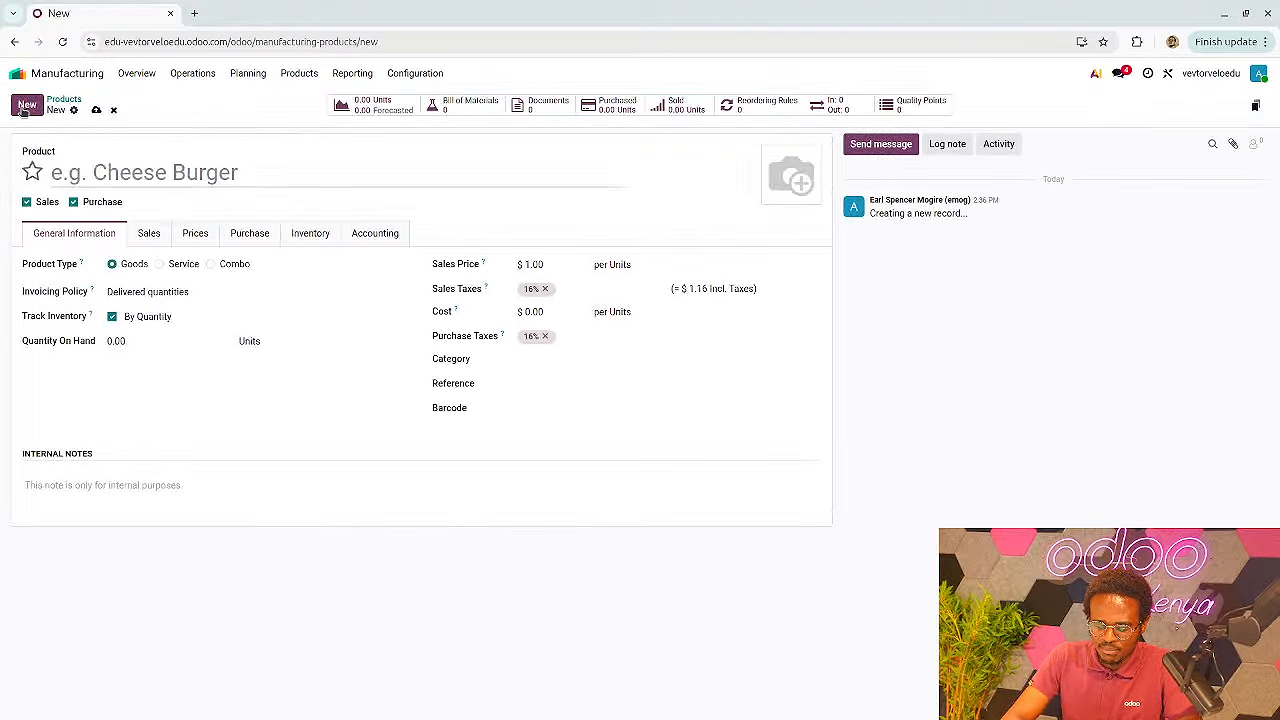
{"action": "type", "text": "BRJ"}
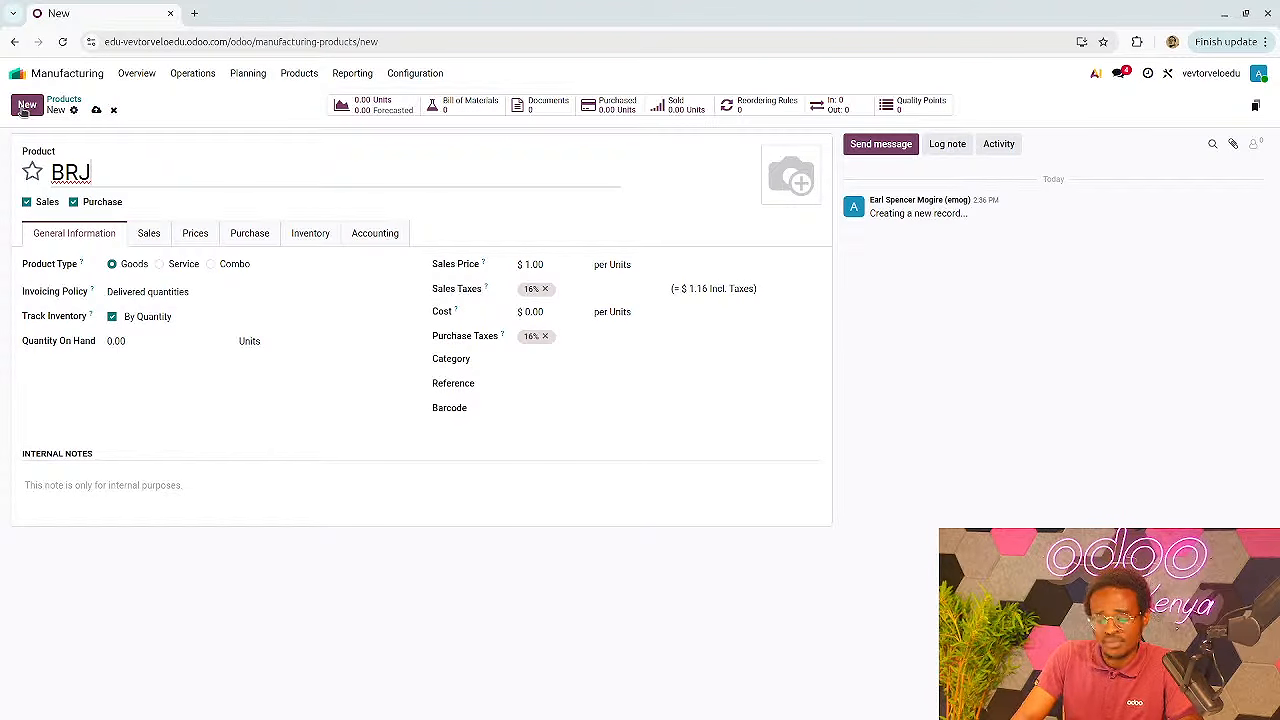
{"action": "type", "text": "R"}
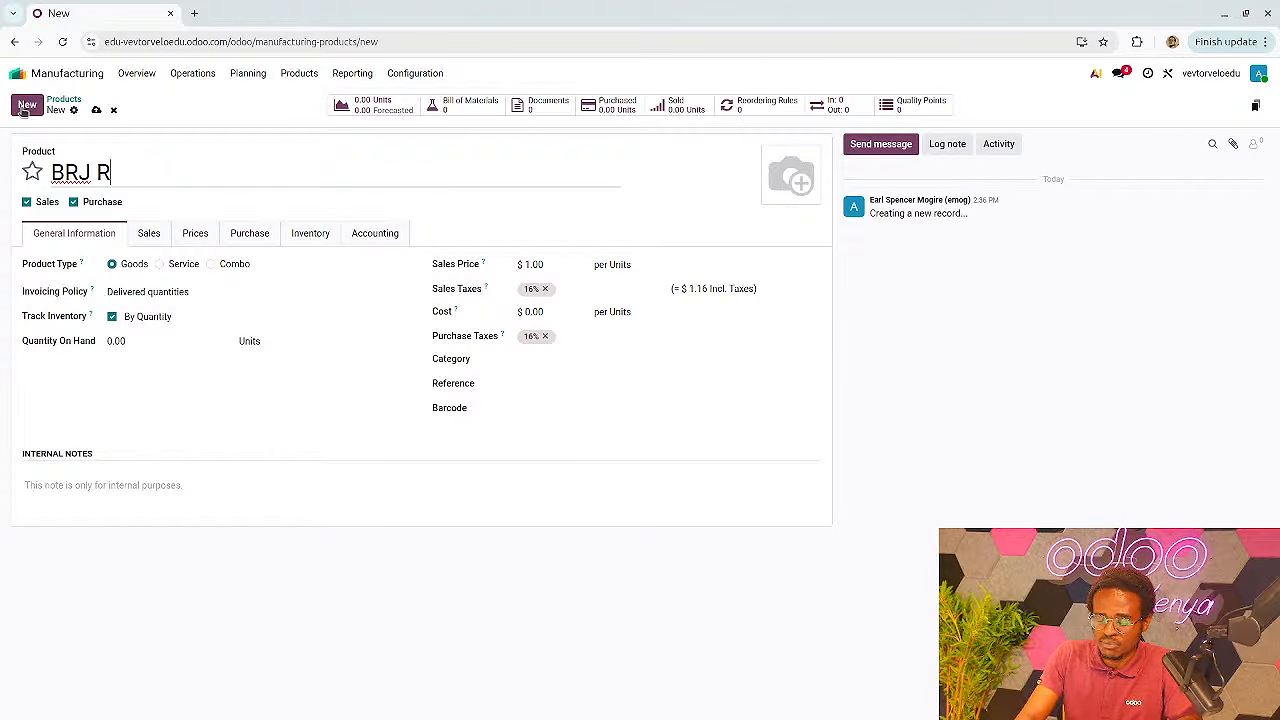
{"action": "type", "text": "oad Bike"}
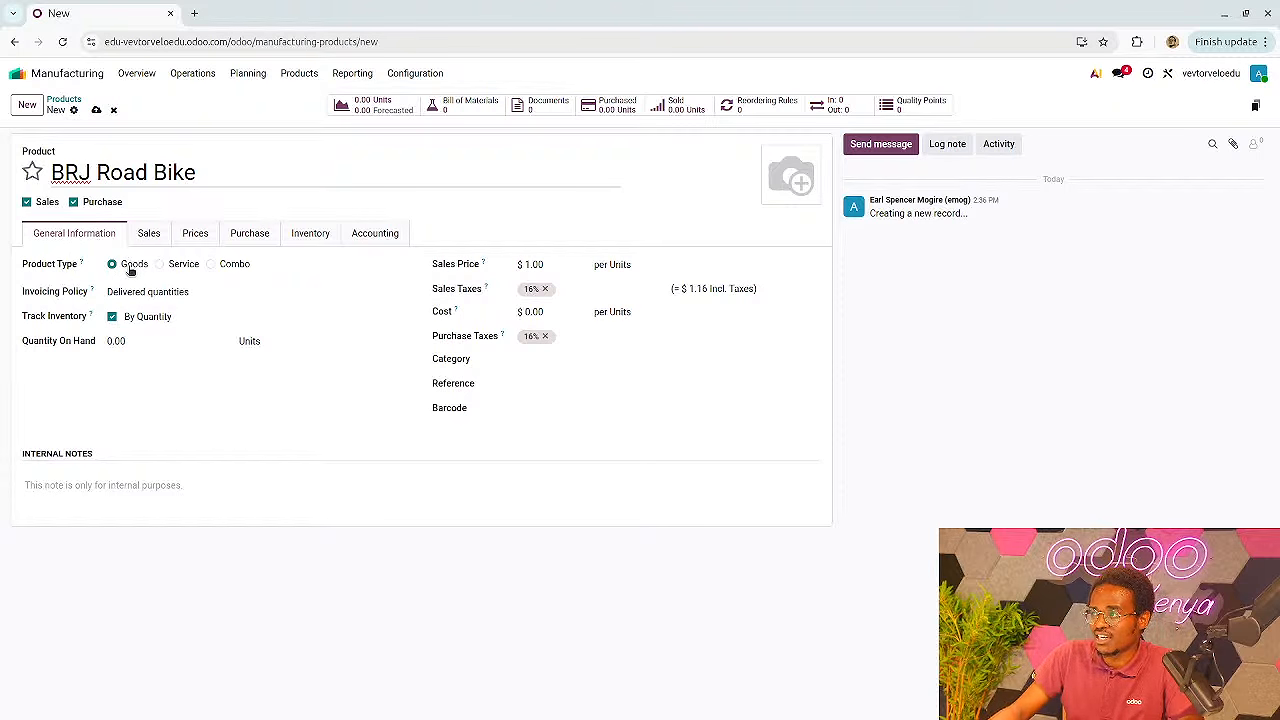
Keep the product's inventory tracking by quantity and set its quantity on hand to 350 units
{"action": "left_click", "coordinate": [154, 318]}
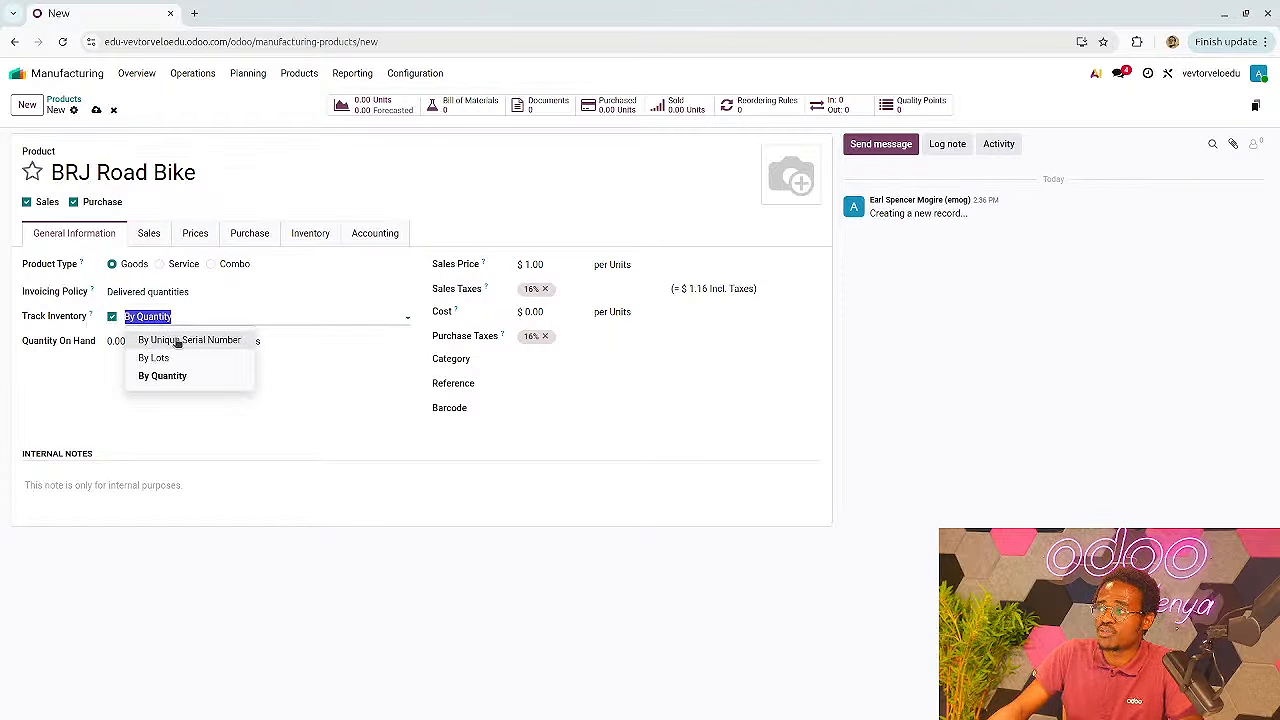
{"action": "left_click", "coordinate": [186, 318]}
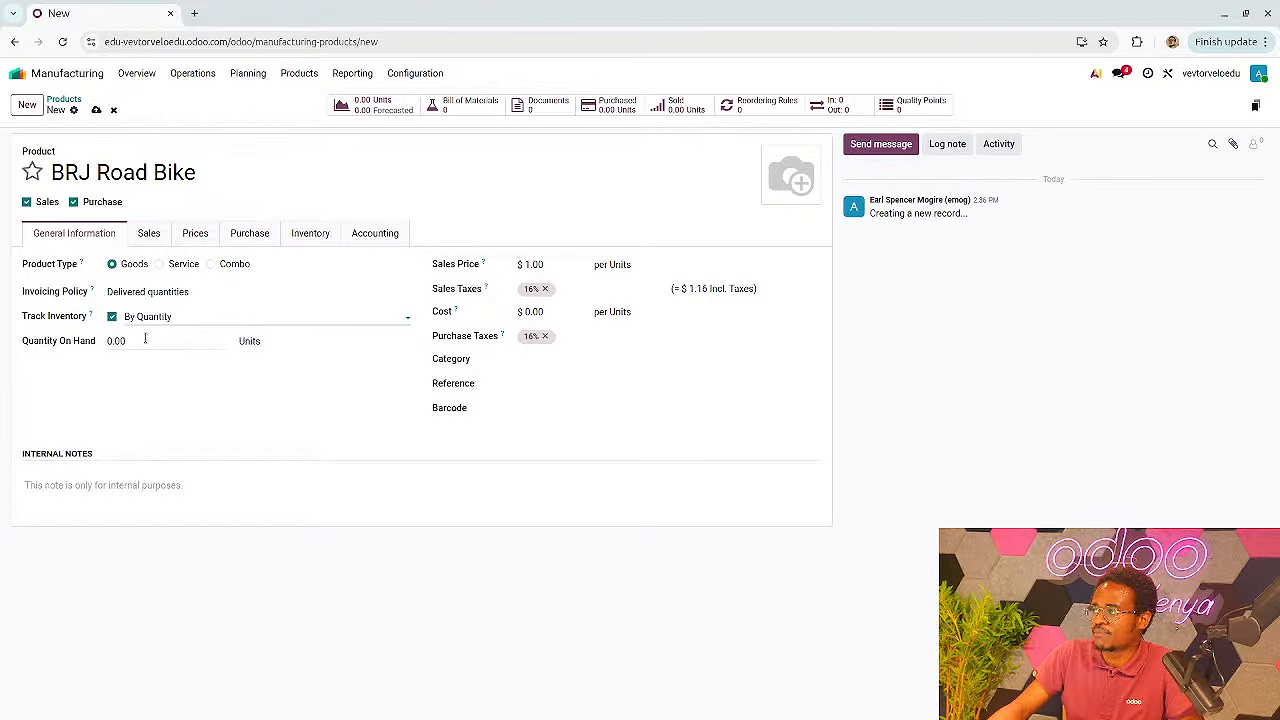
{"action": "left_click", "coordinate": [145, 339]}
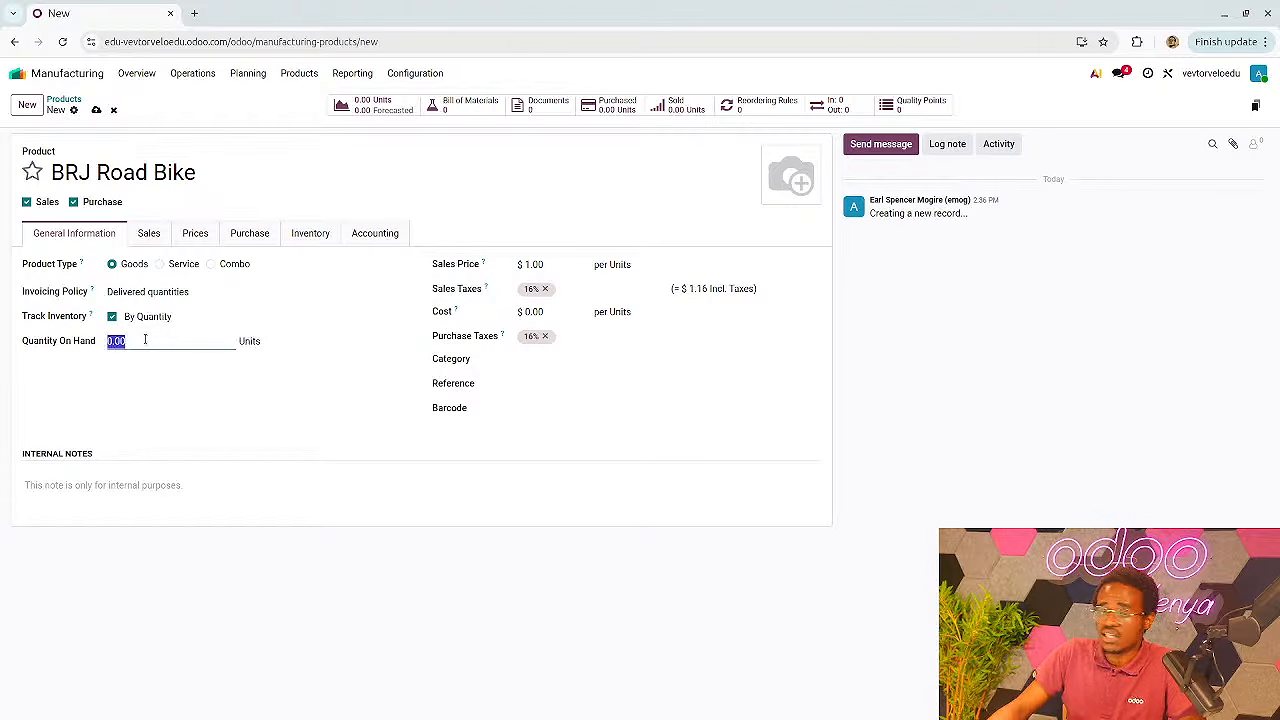
{"action": "type", "text": "350"}
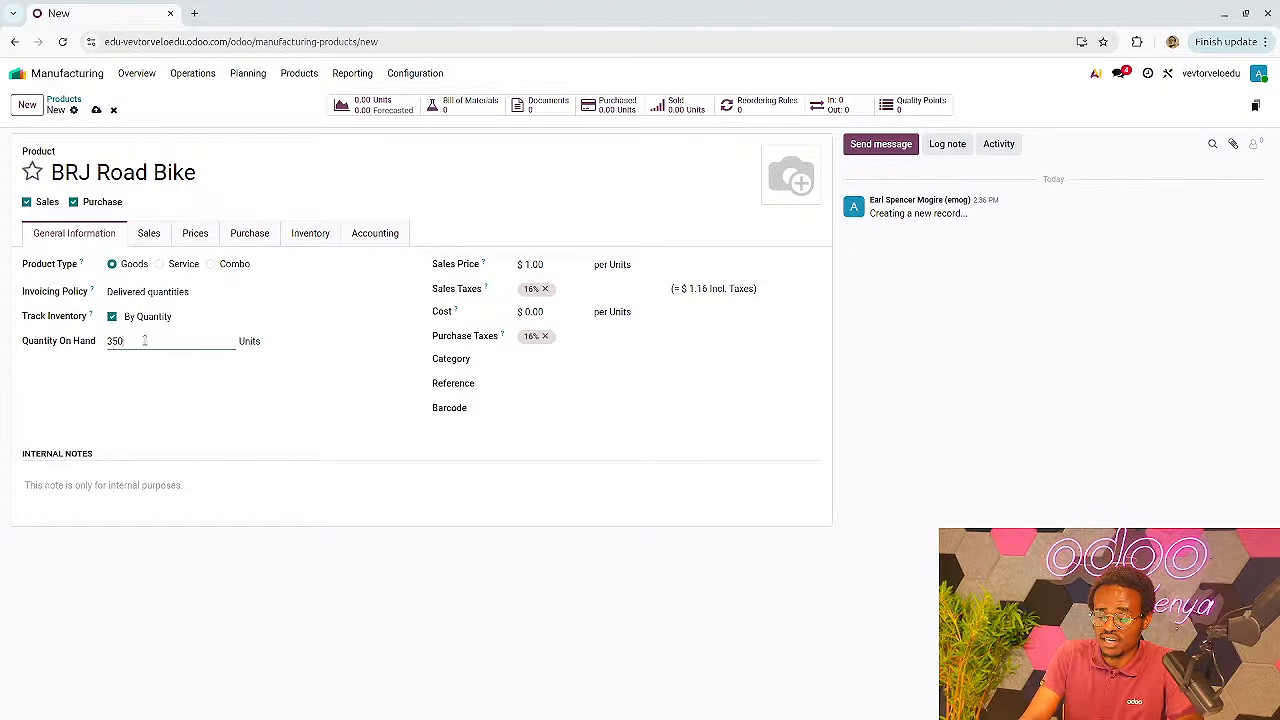
{"action": "key", "text": "Return"}
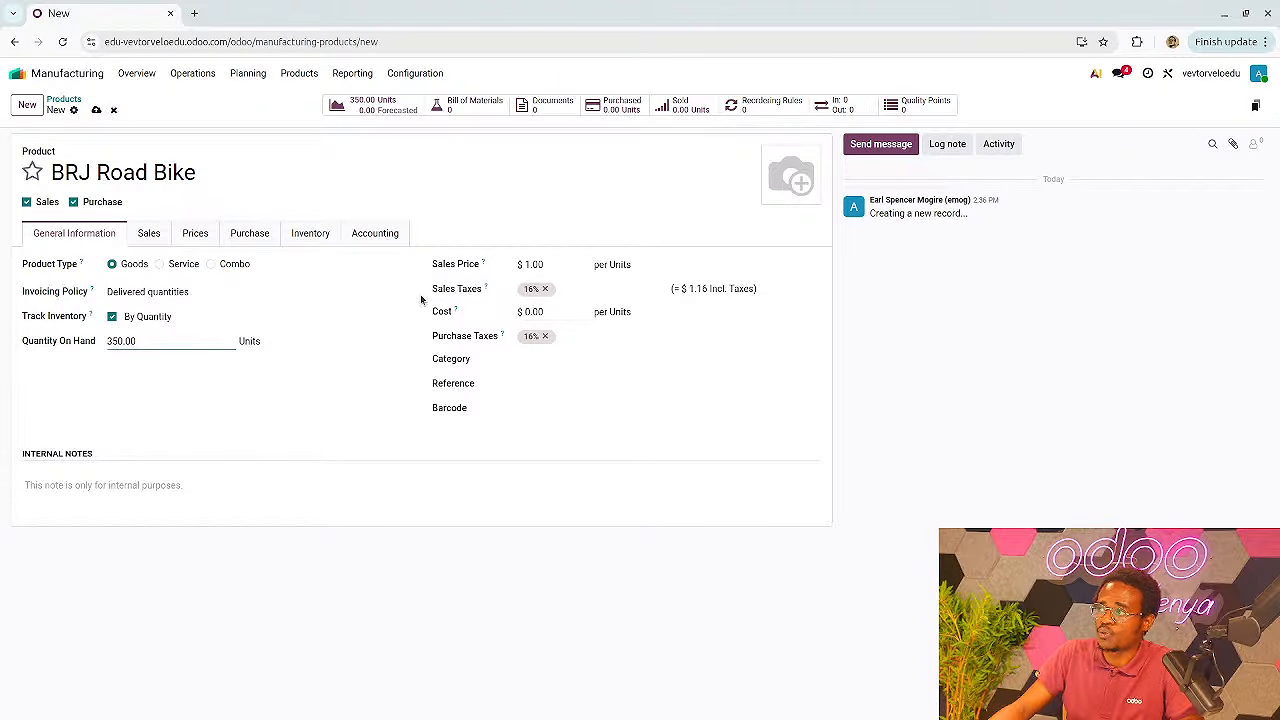
Add Bicycle Supplier as the product's vendor with a quantity of 1 and a unit price of 1000
{"action": "left_click", "coordinate": [249, 232]}
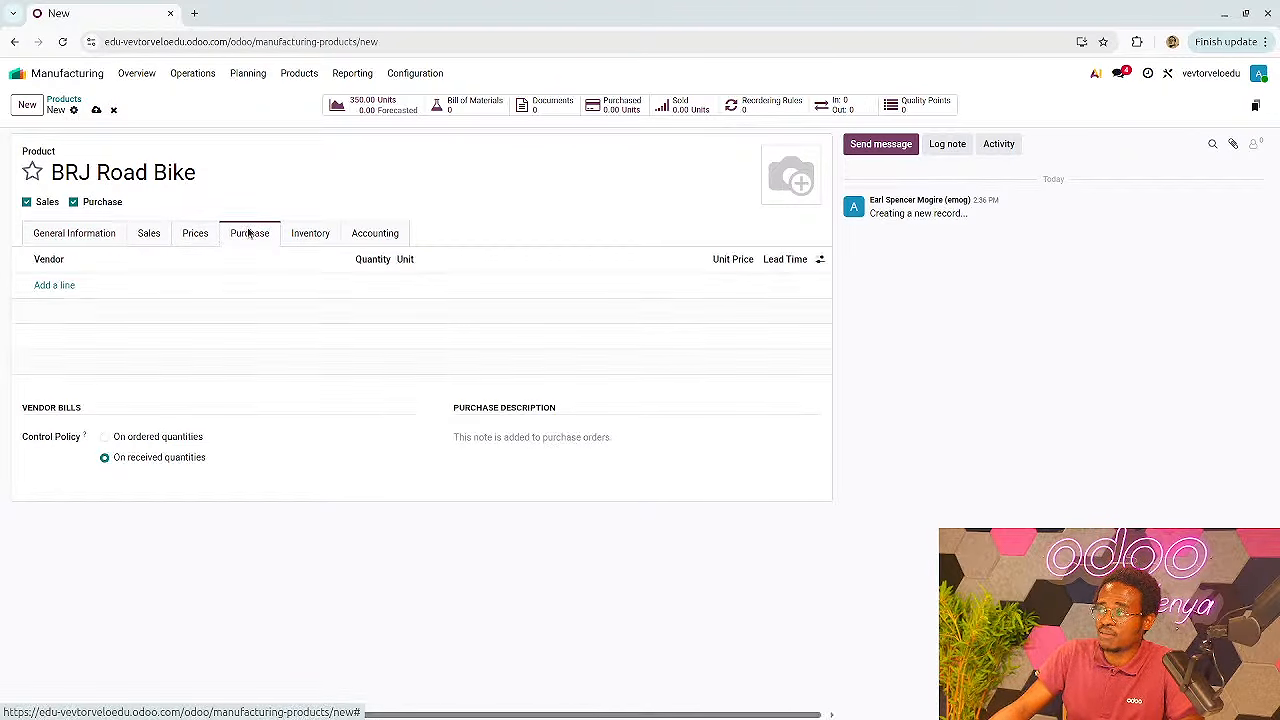
{"action": "left_click", "coordinate": [55, 285]}
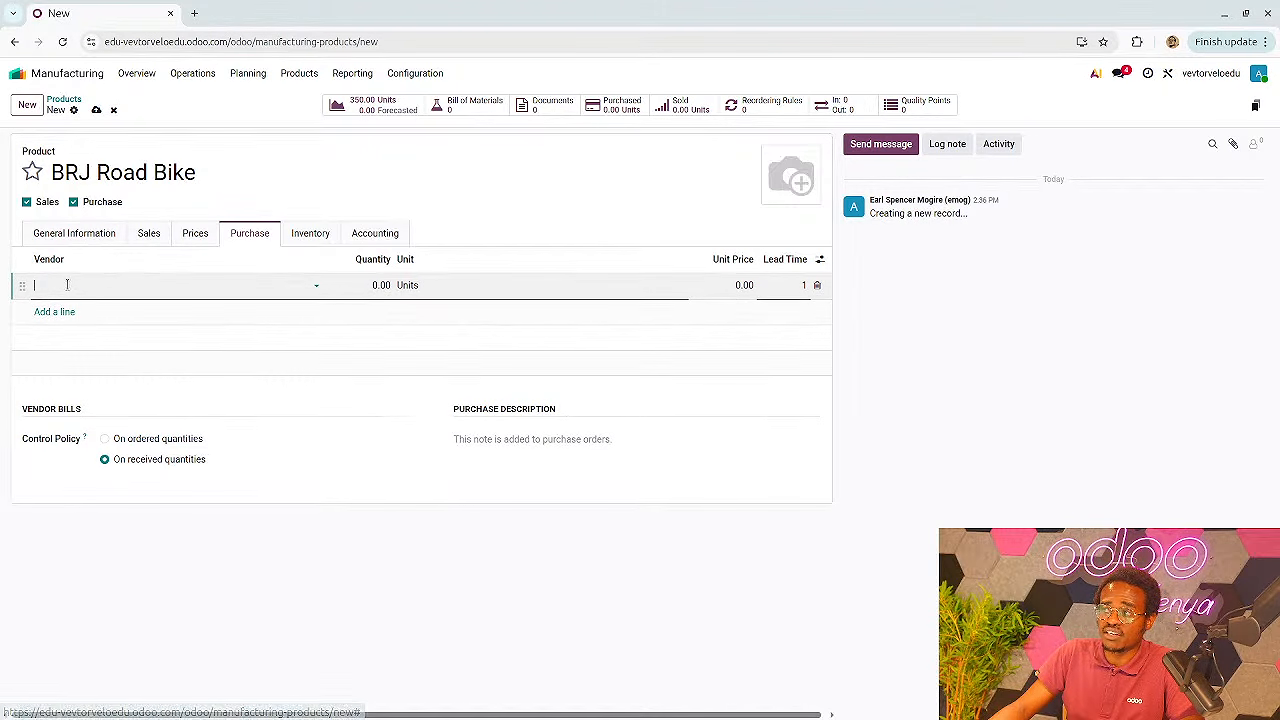
{"action": "type", "text": "Bicy"}
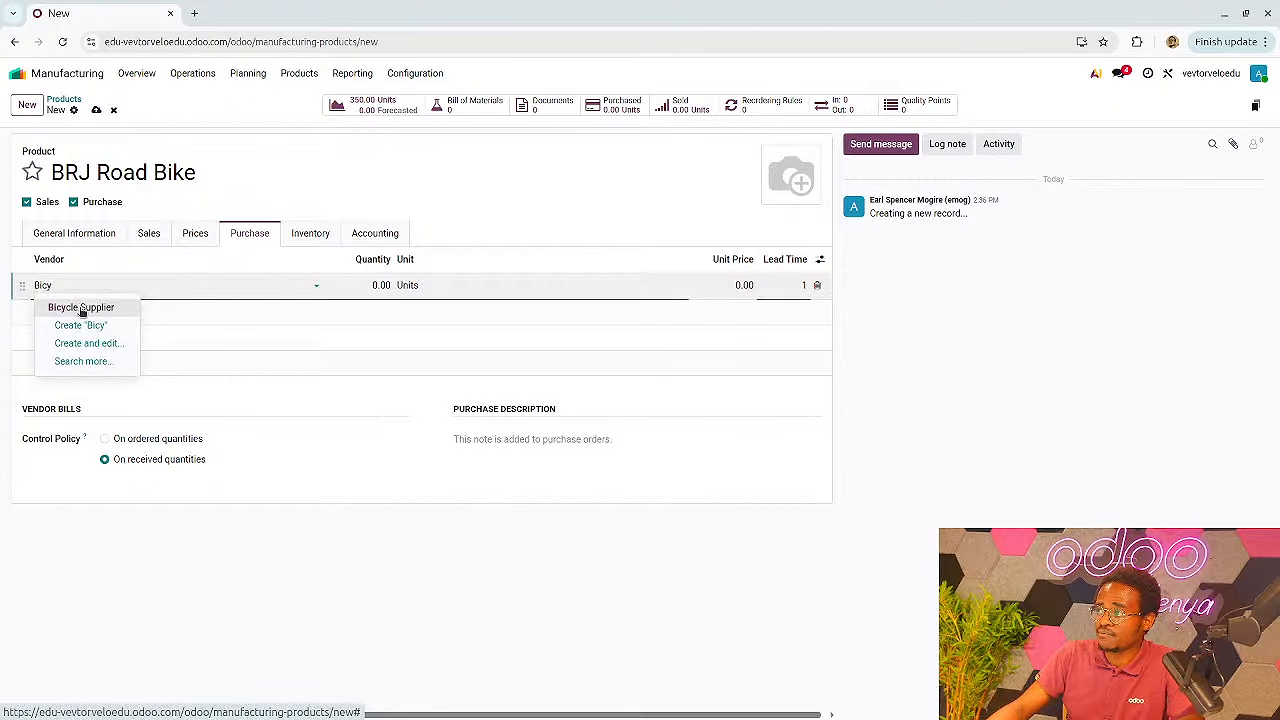
{"action": "left_click", "coordinate": [86, 306]}
{"action": "left_click", "coordinate": [381, 285]}
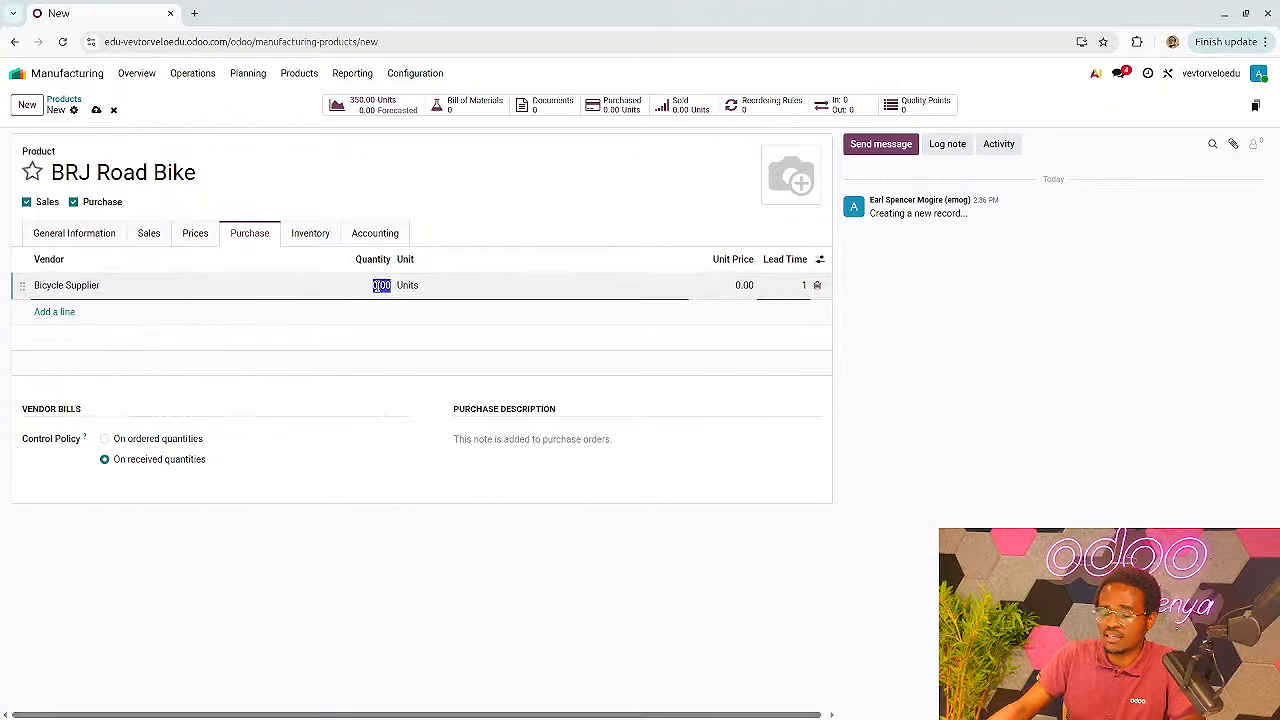
{"action": "type", "text": "1"}
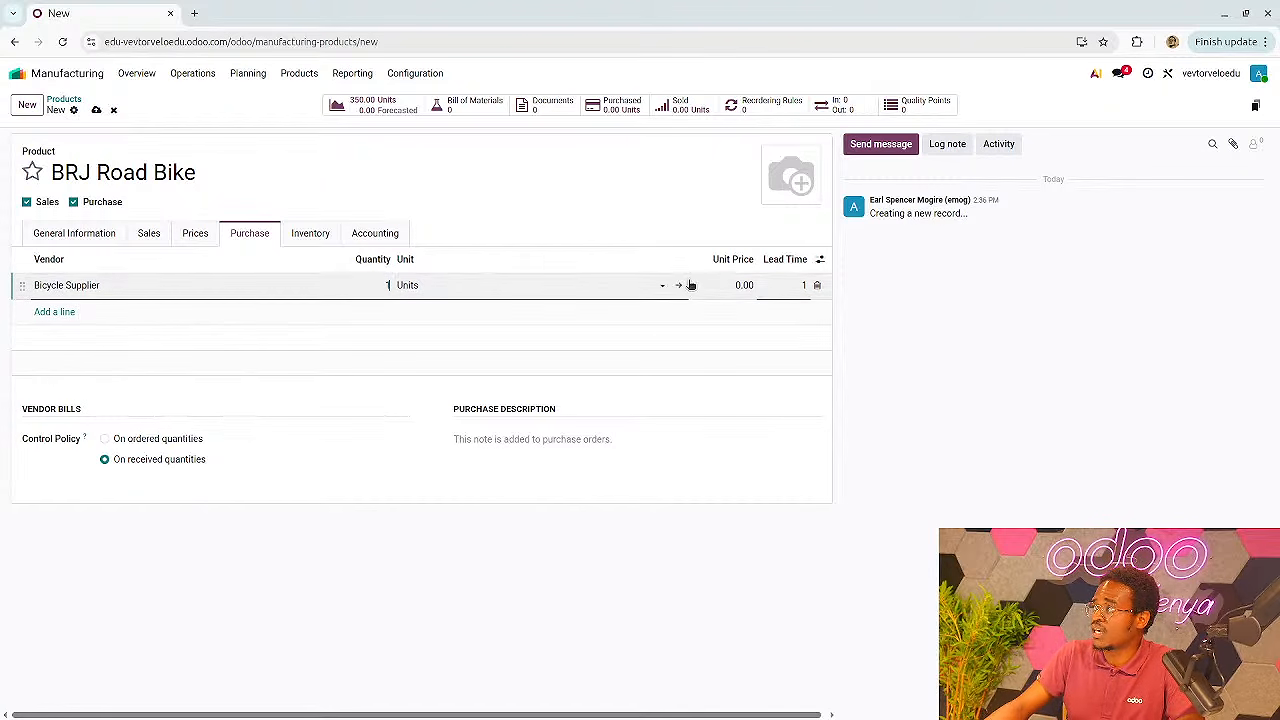
{"action": "left_click", "coordinate": [738, 284]}
{"action": "type", "text": "1000"}
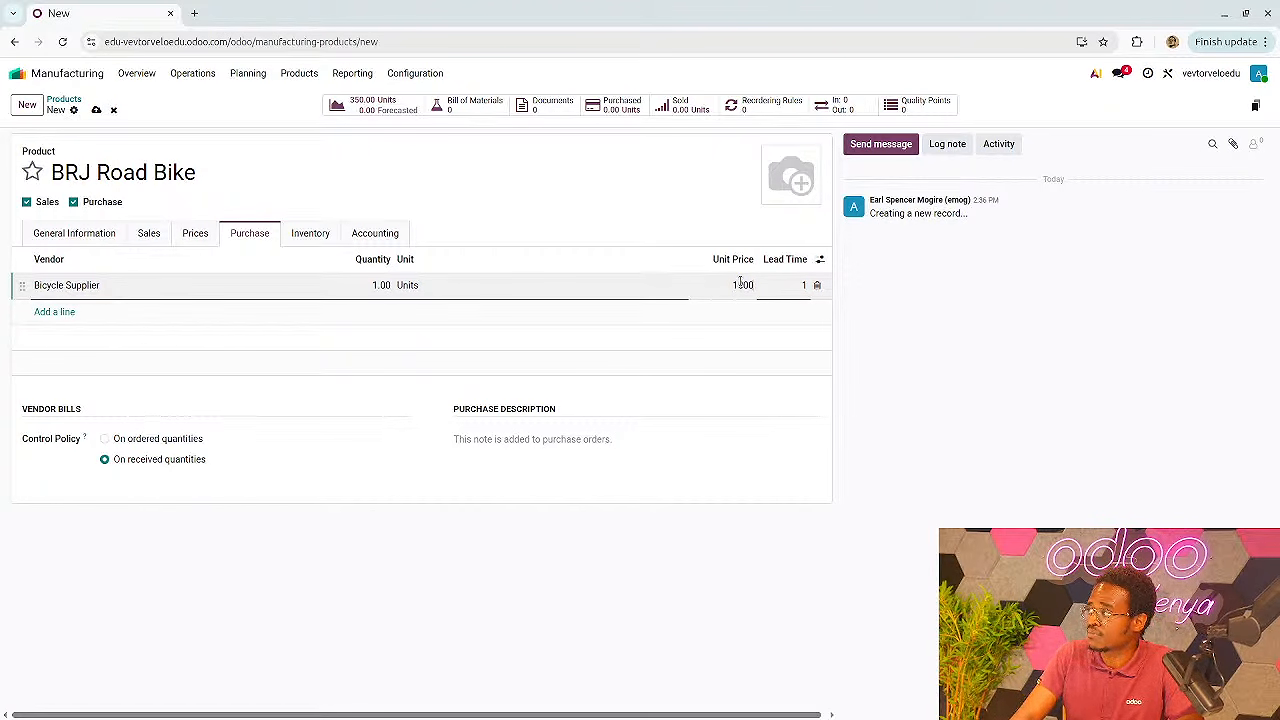
{"action": "key", "text": "Return"}
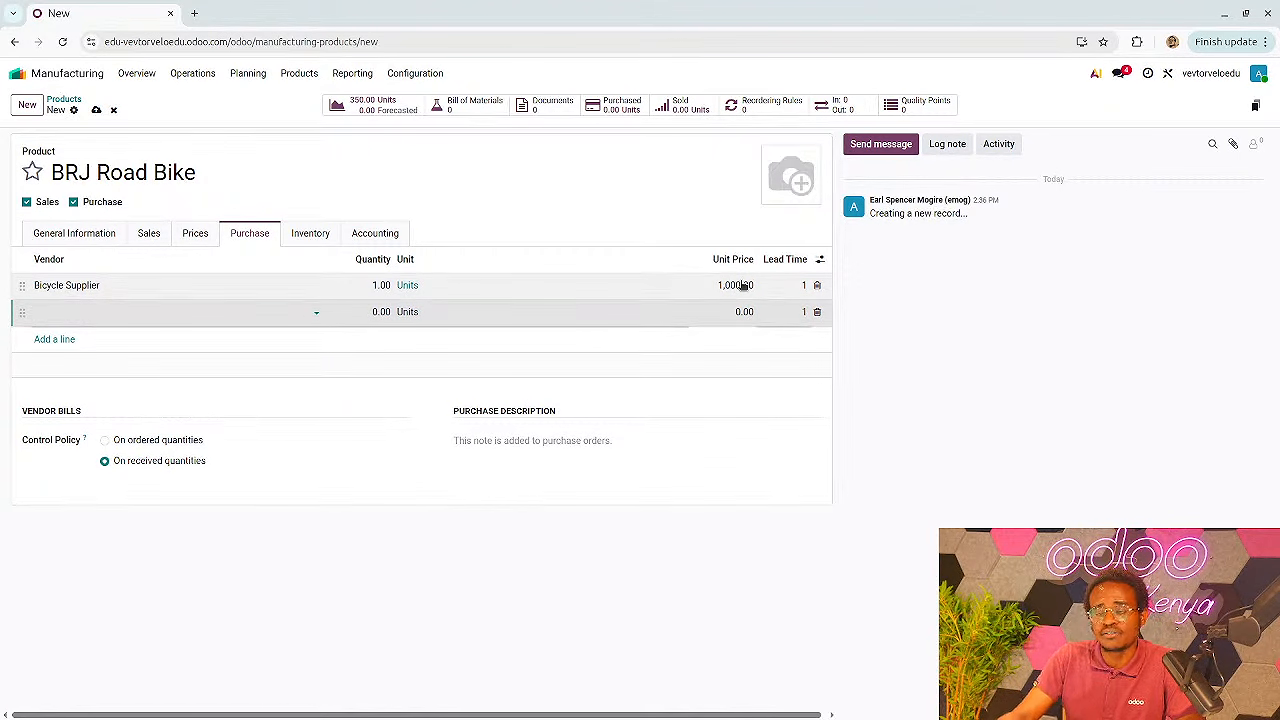
{"action": "left_click", "coordinate": [770, 433]}
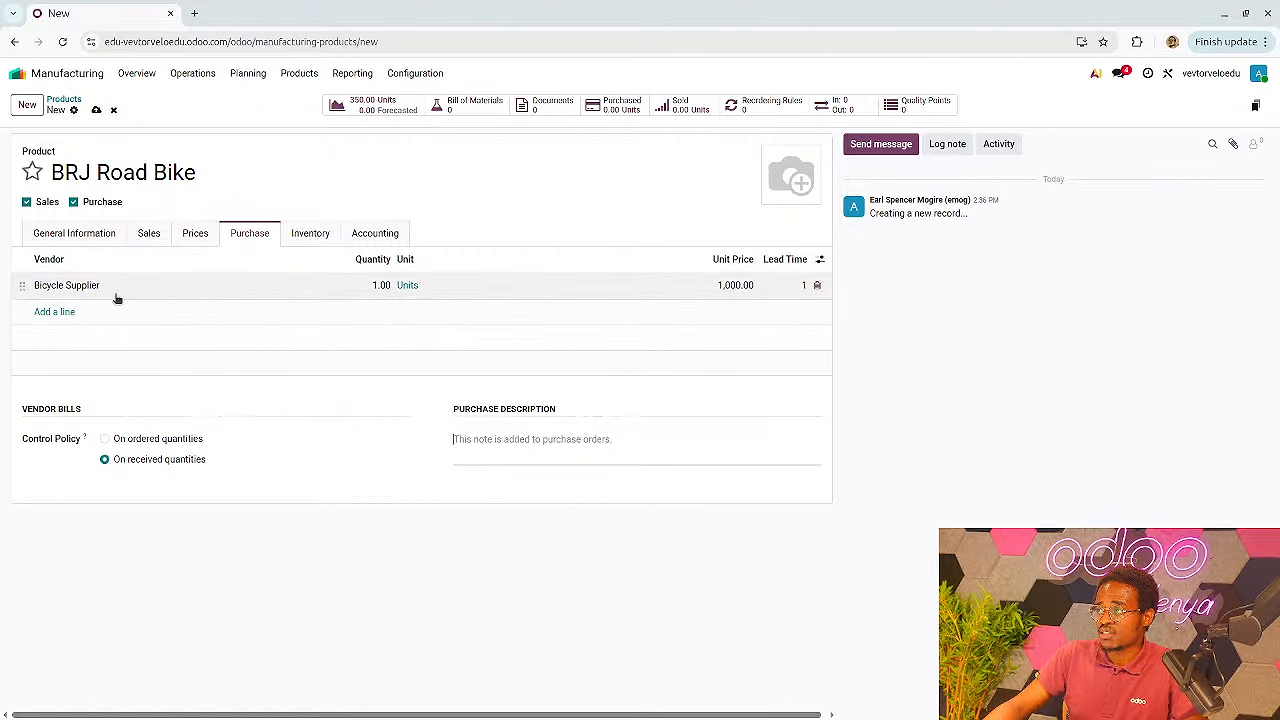
Set the Bicycle Supplier lead time to 14 days and save the product
{"action": "left_click", "coordinate": [801, 286]}
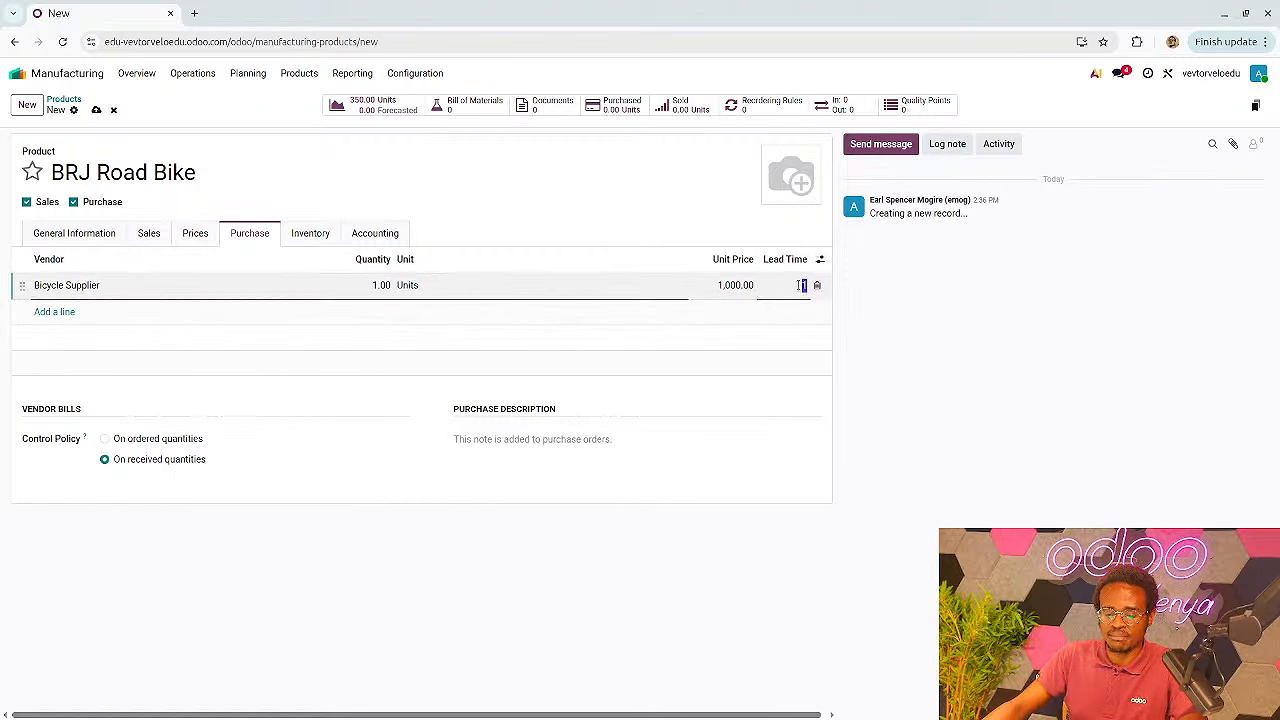
{"action": "type", "text": "14"}
{"action": "key", "text": "Return"}
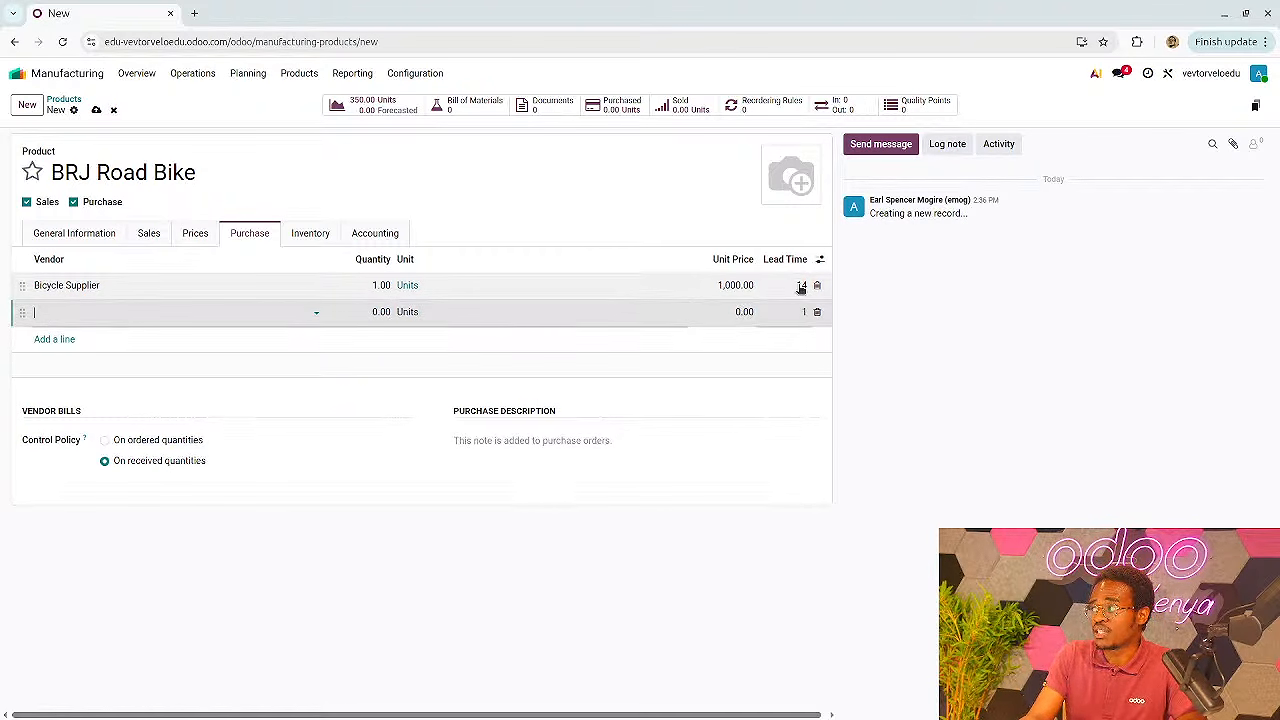
{"action": "left_click", "coordinate": [815, 437]}
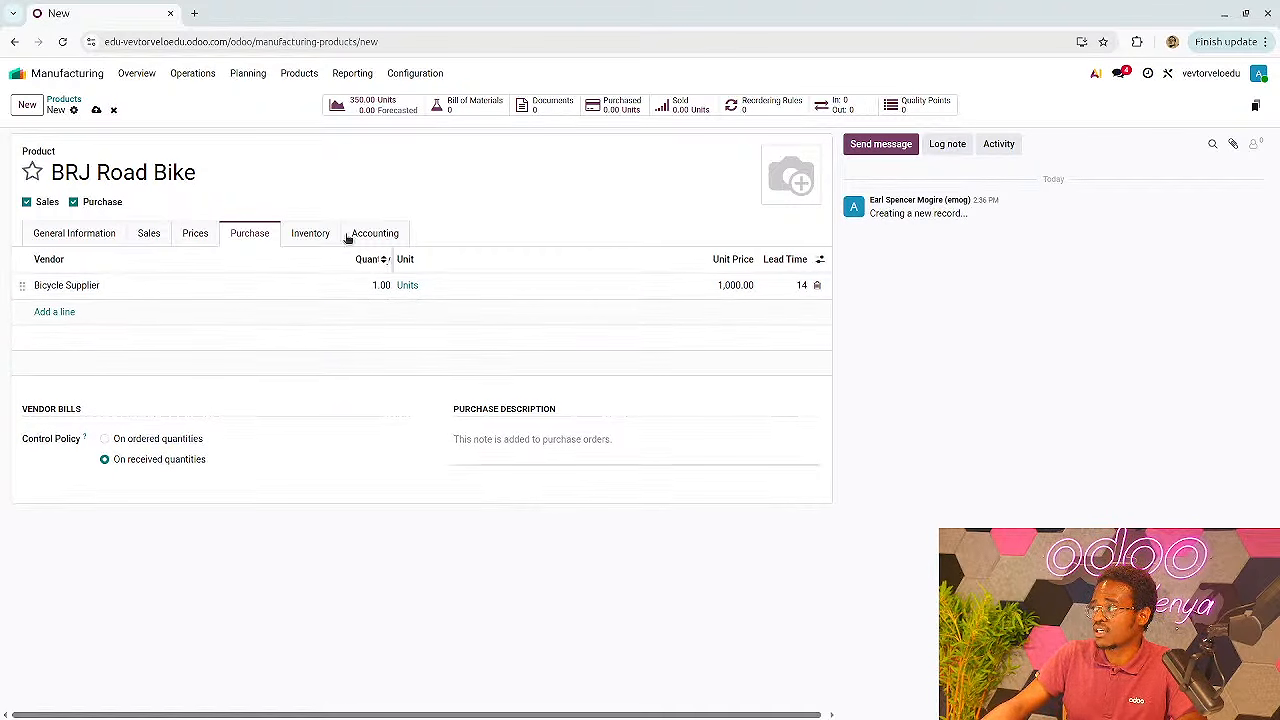
{"action": "left_click", "coordinate": [96, 111]}
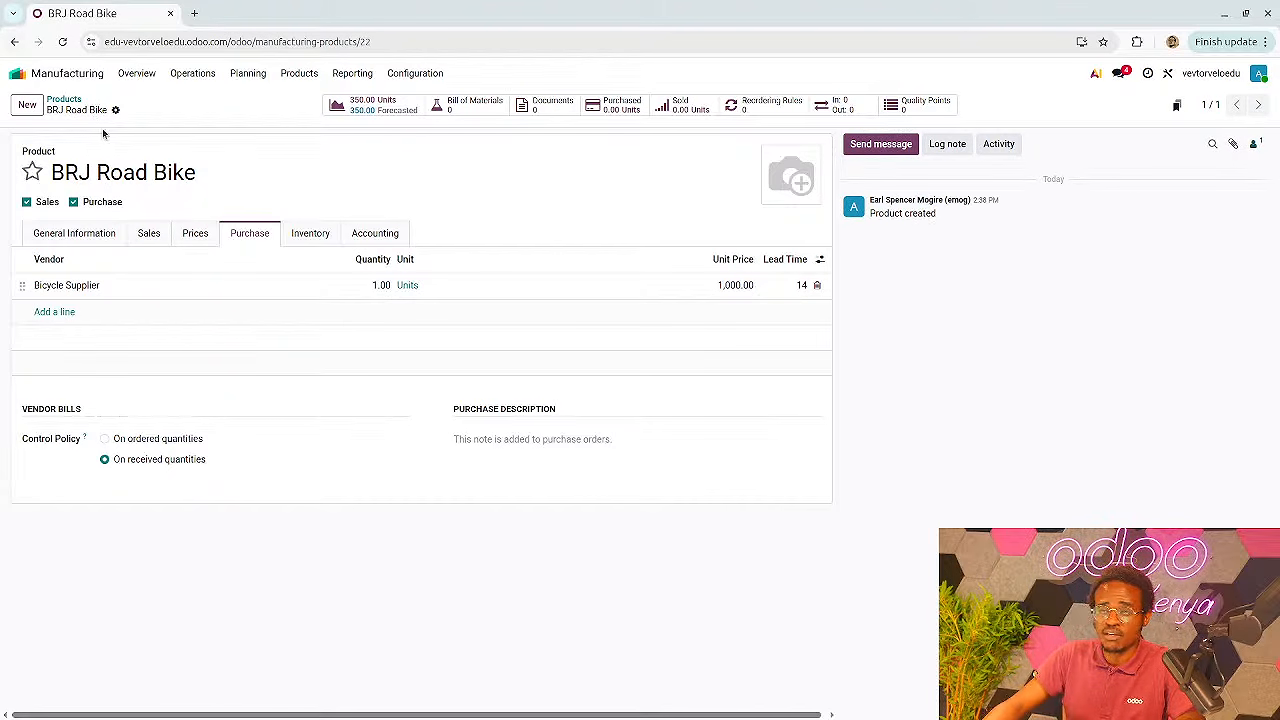
Add BRJ Road Bike to the Master Production Schedule with the Buy route and save it
{"action": "left_click", "coordinate": [193, 75]}
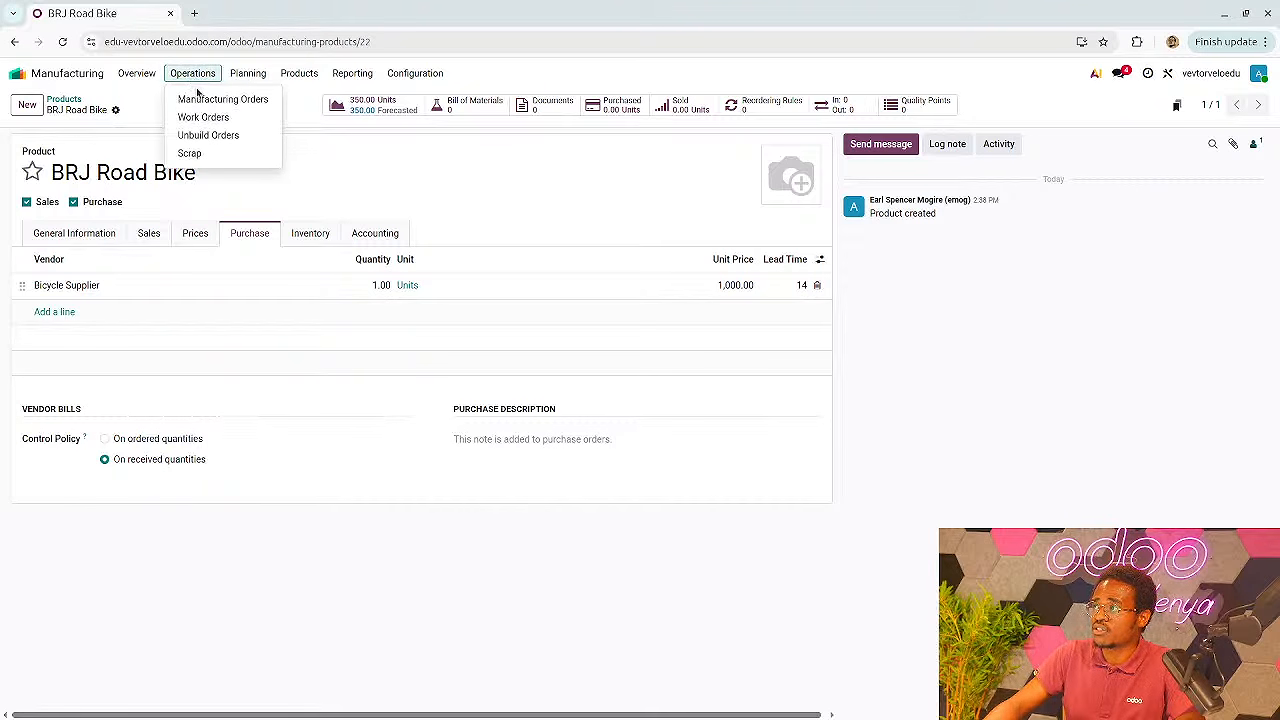
{"action": "mouse_move", "coordinate": [246, 80]}
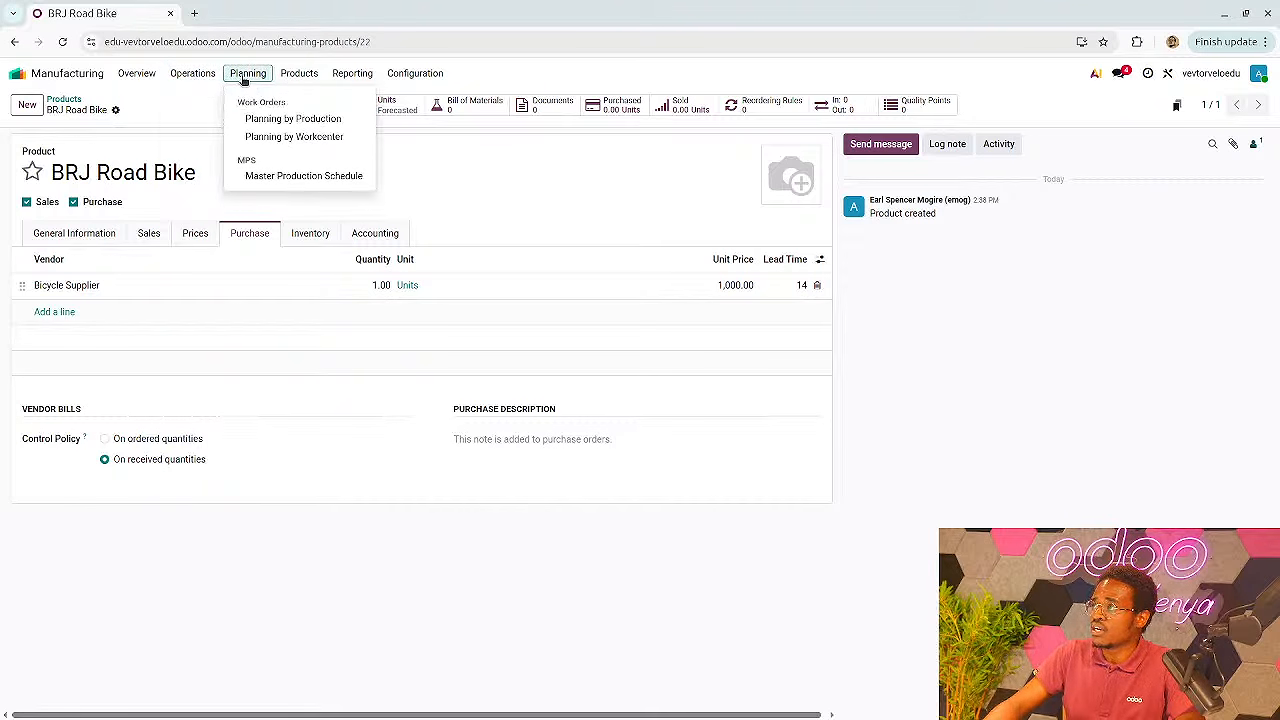
{"action": "left_click", "coordinate": [283, 176]}
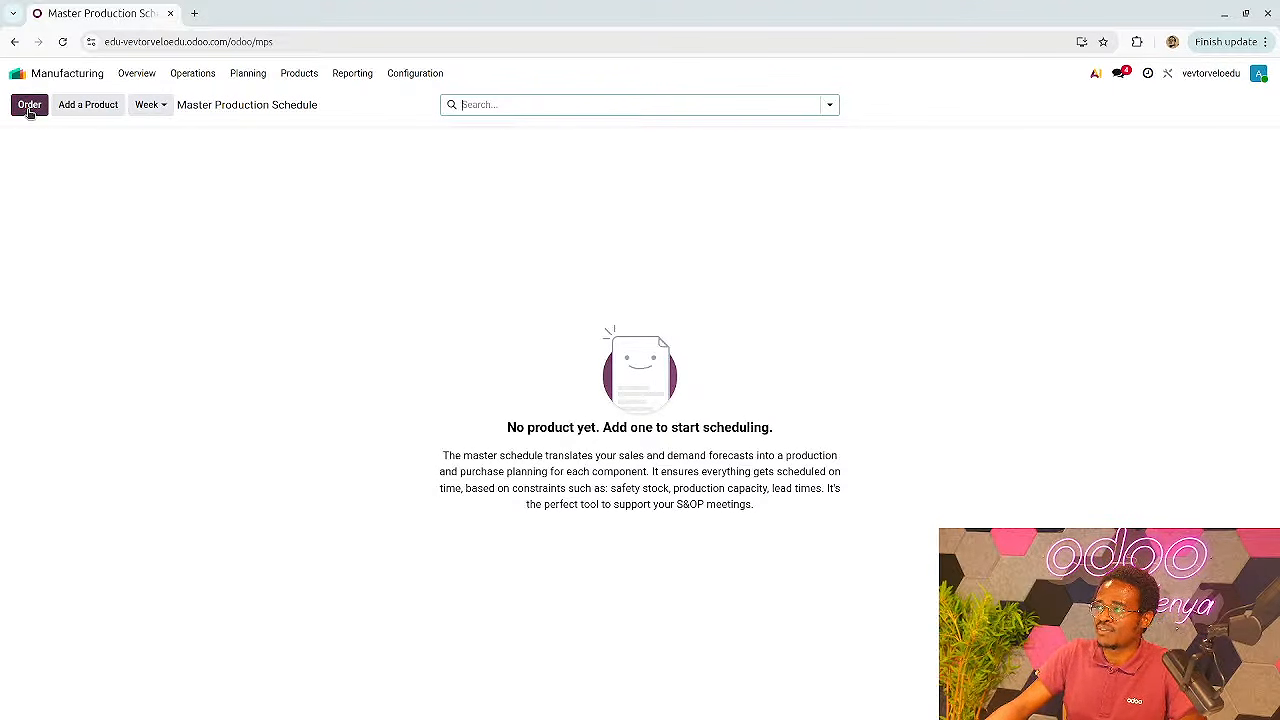
{"action": "left_click", "coordinate": [70, 110]}
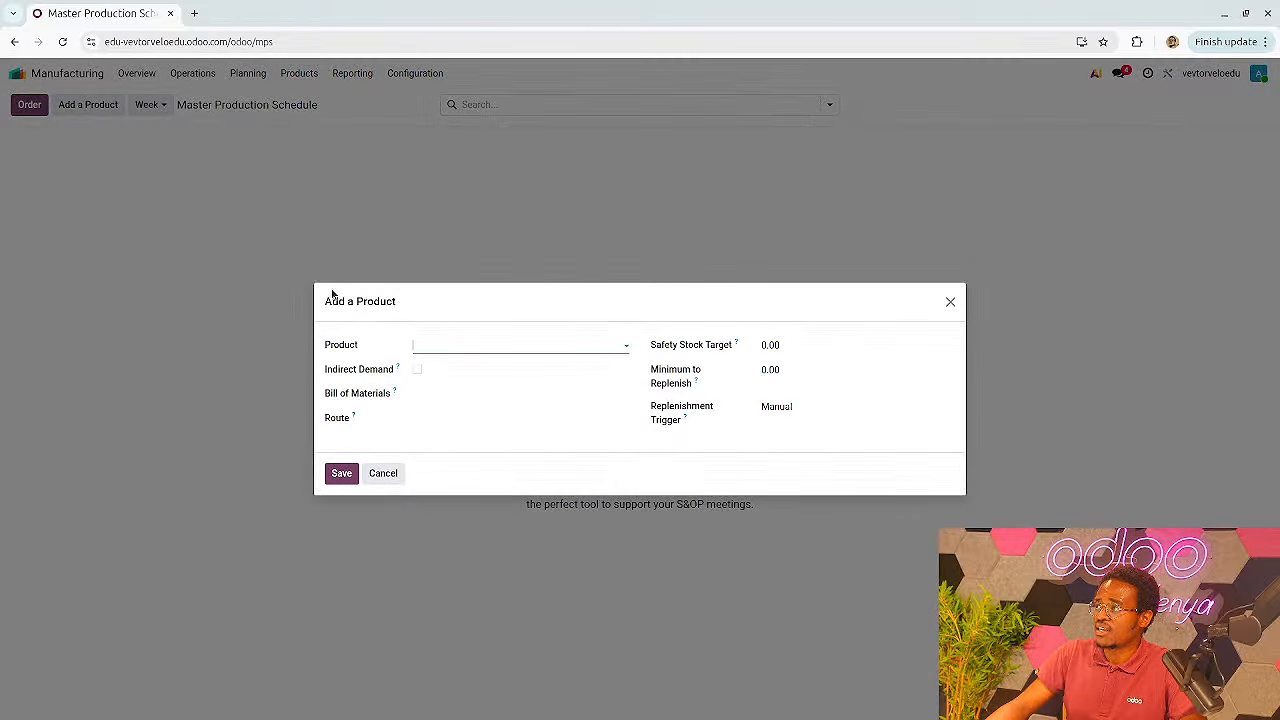
{"action": "type", "text": "BRJ"}
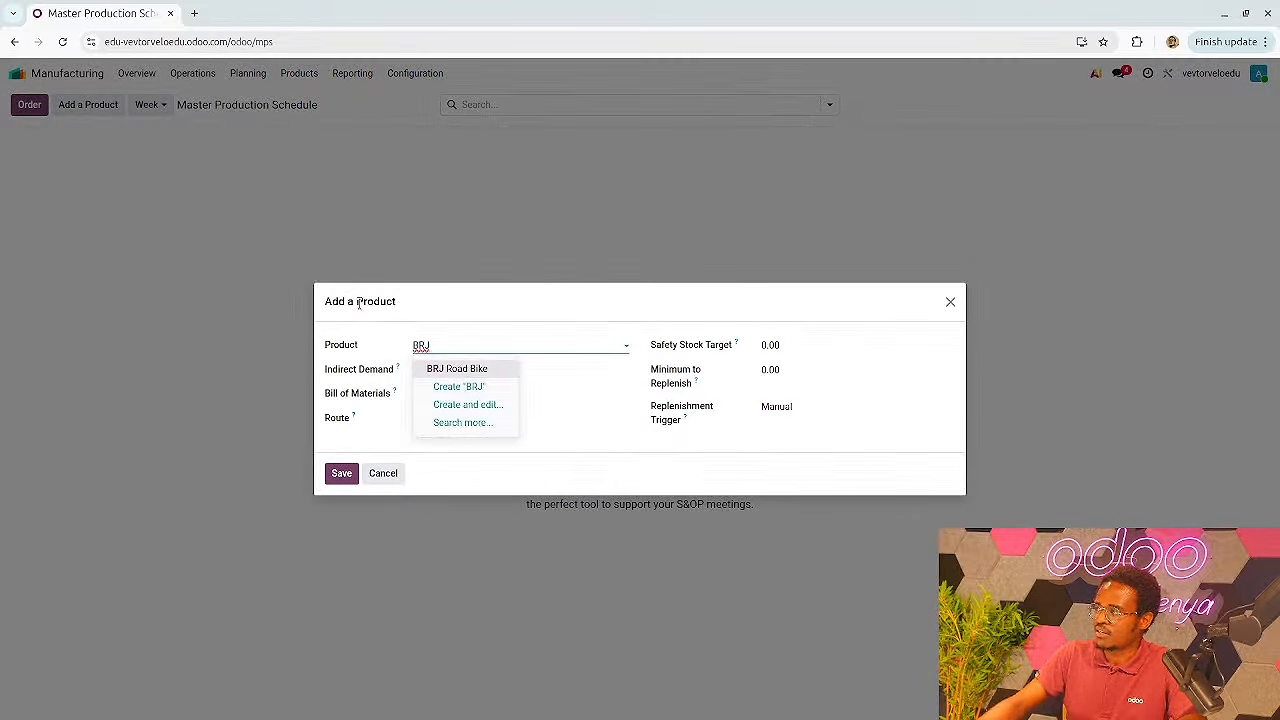
{"action": "left_click", "coordinate": [458, 369]}
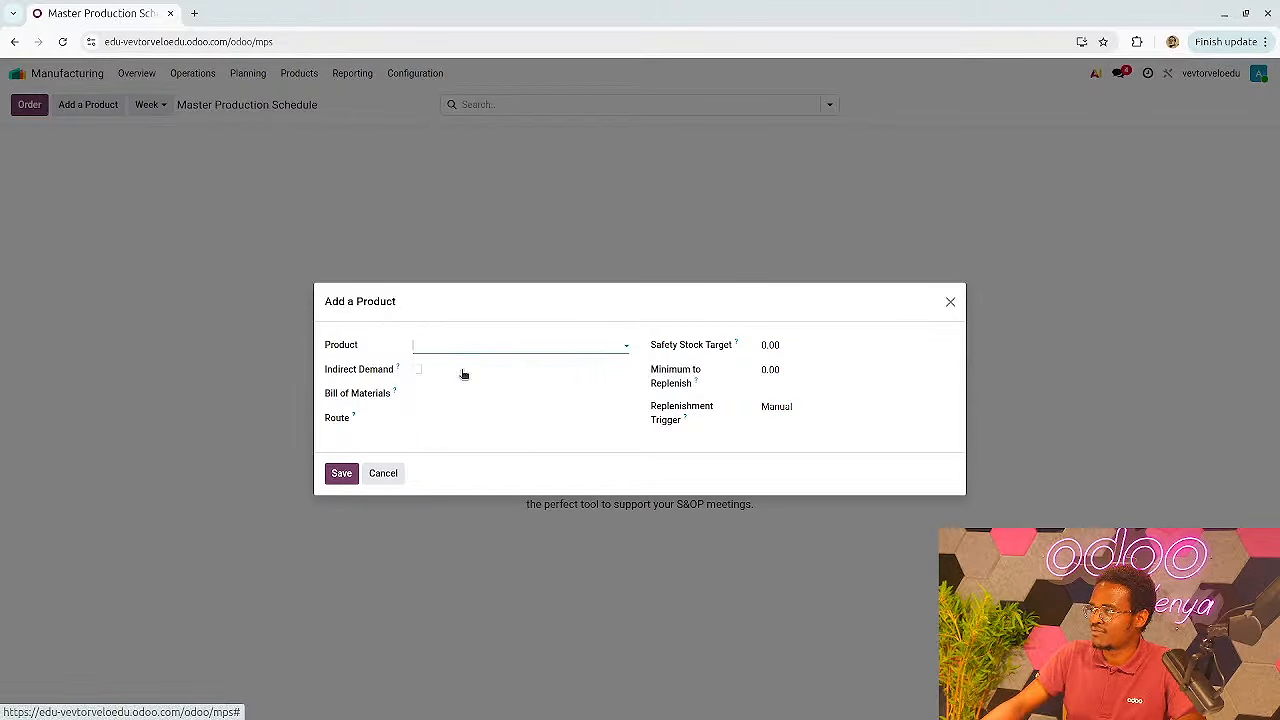
{"action": "left_click", "coordinate": [446, 418]}
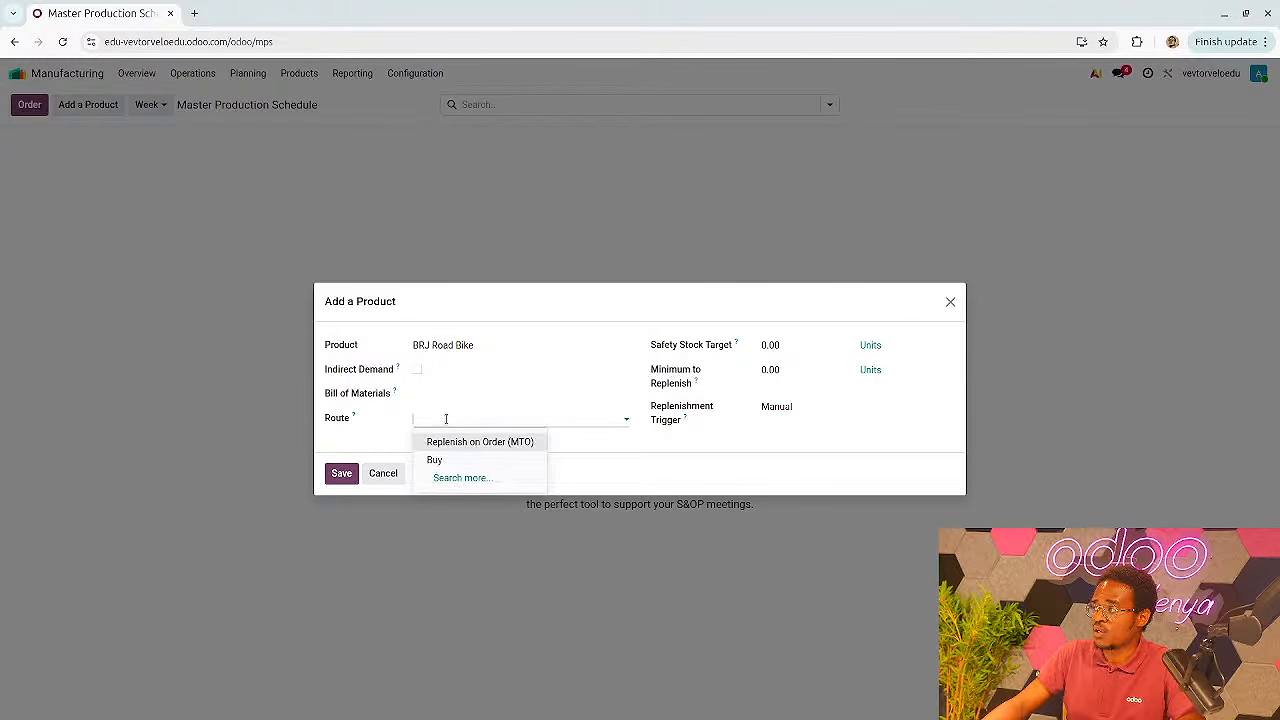
{"action": "left_click", "coordinate": [446, 459]}
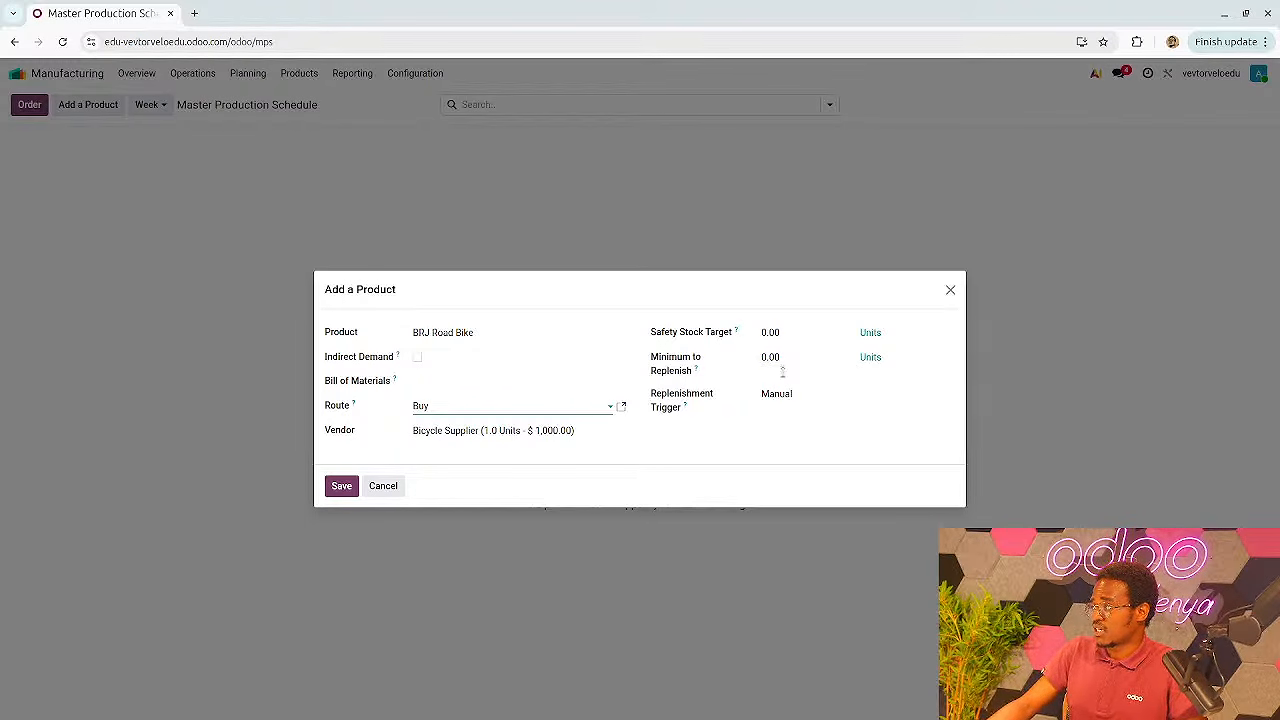
{"action": "left_click", "coordinate": [342, 487]}
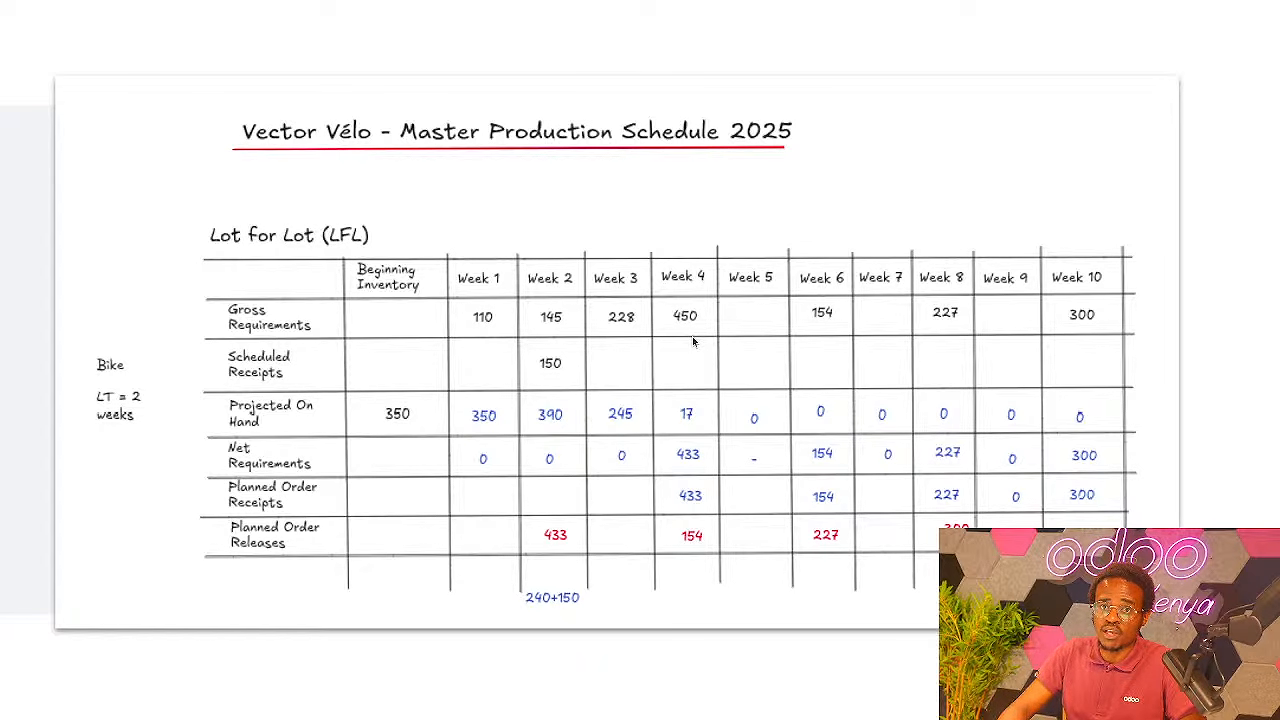
Set the BRJ Road Bike forecasted demand for Week 51 (15-21/Dec) to 110
{"action": "key", "text": "Right"}
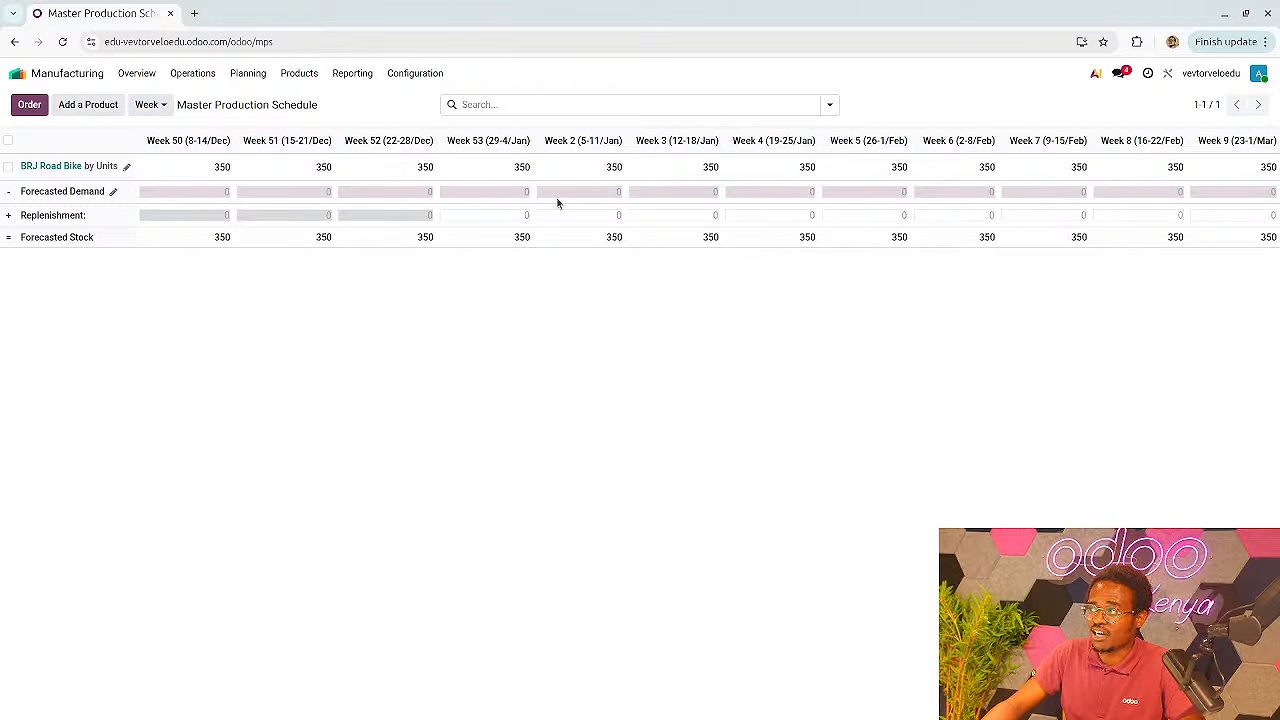
{"action": "left_click", "coordinate": [192, 191]}
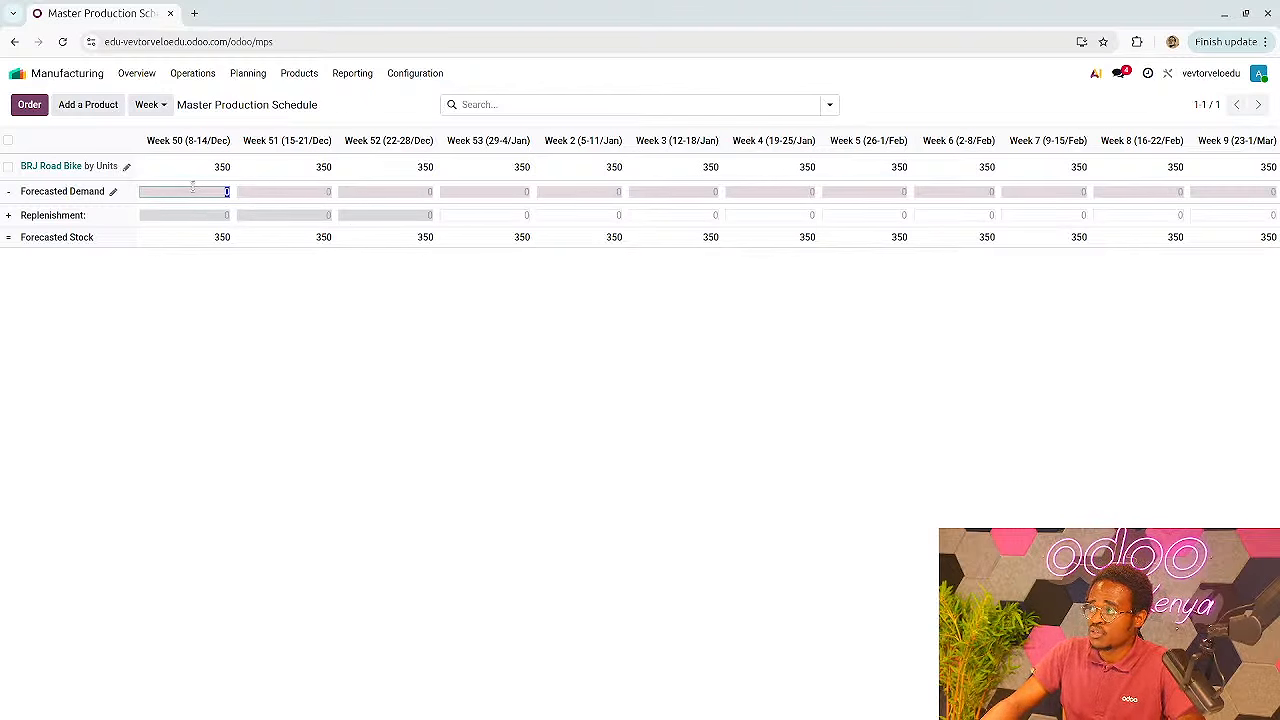
{"action": "left_click", "coordinate": [302, 195]}
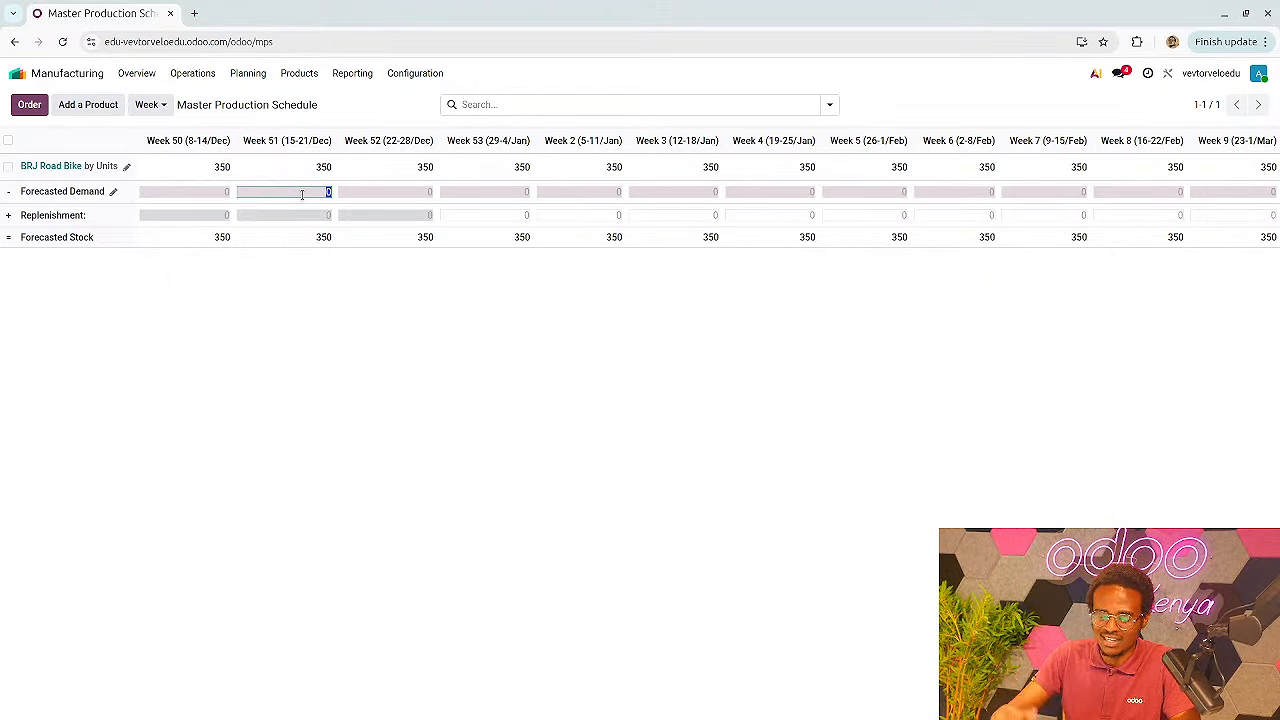
{"action": "type", "text": "110"}
{"action": "key", "text": "Tab"}
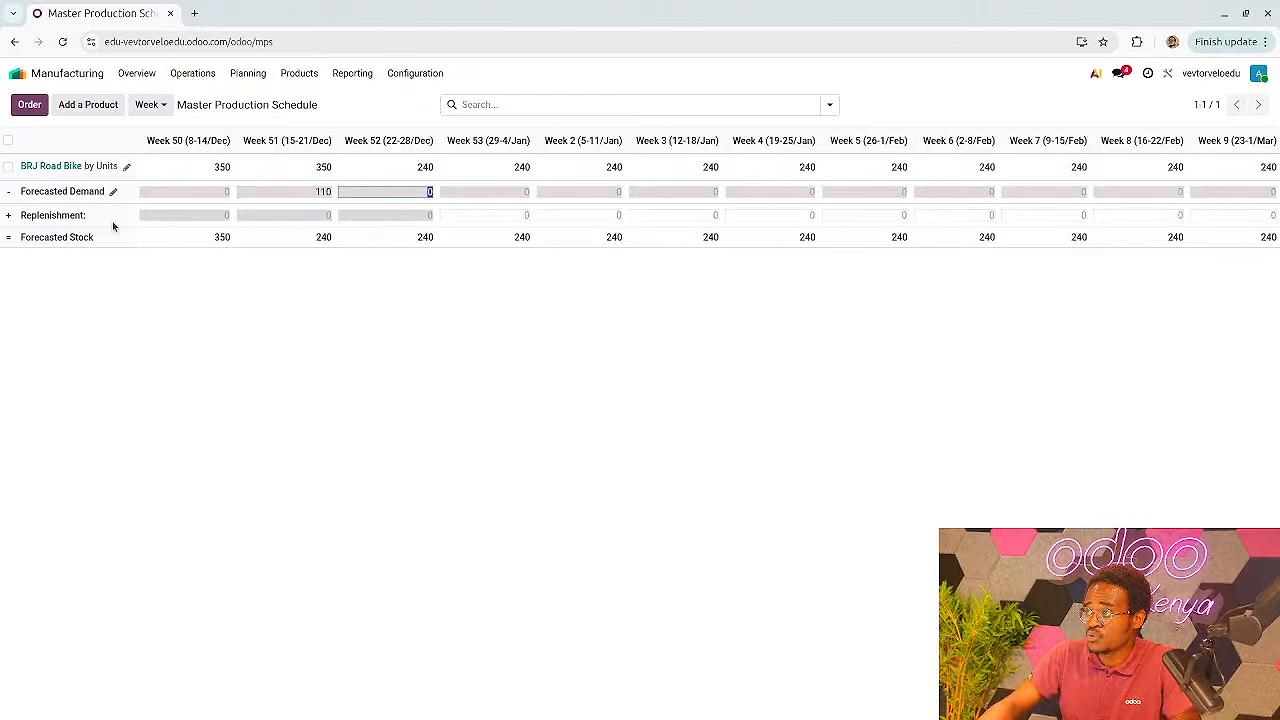
Set the replenishment quantity for Week 52 (22-28/Dec) to 150
{"action": "left_click", "coordinate": [396, 211]}
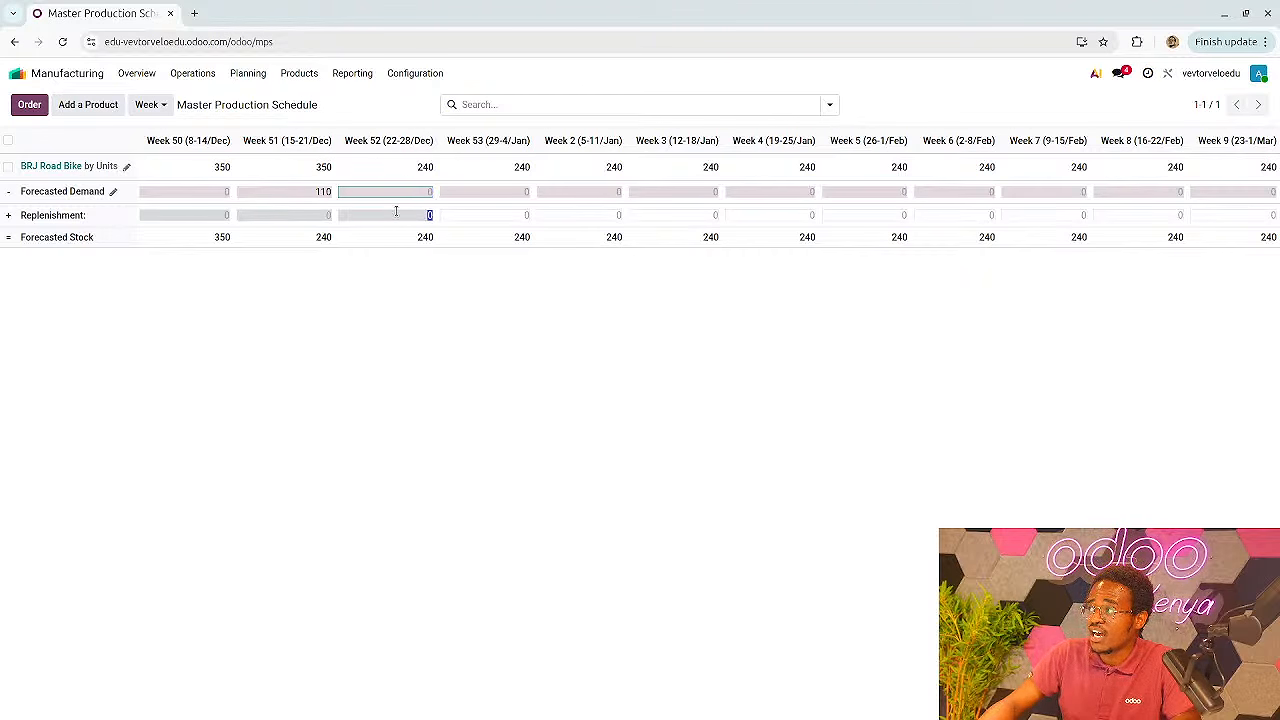
{"action": "type", "text": "150"}
{"action": "key", "text": "Tab"}
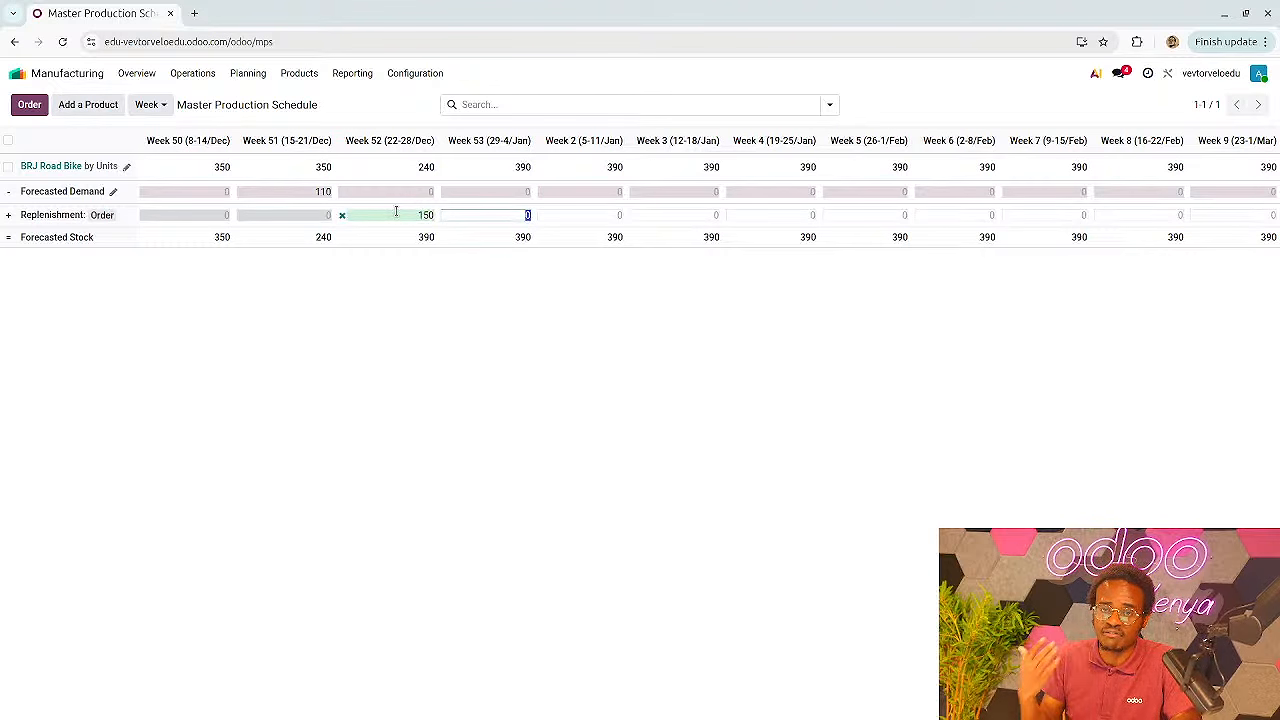
Set the forecasted demand to 145 for Week 52, 228 for Week 53 and 450 for Week 2
{"action": "left_click", "coordinate": [406, 193]}
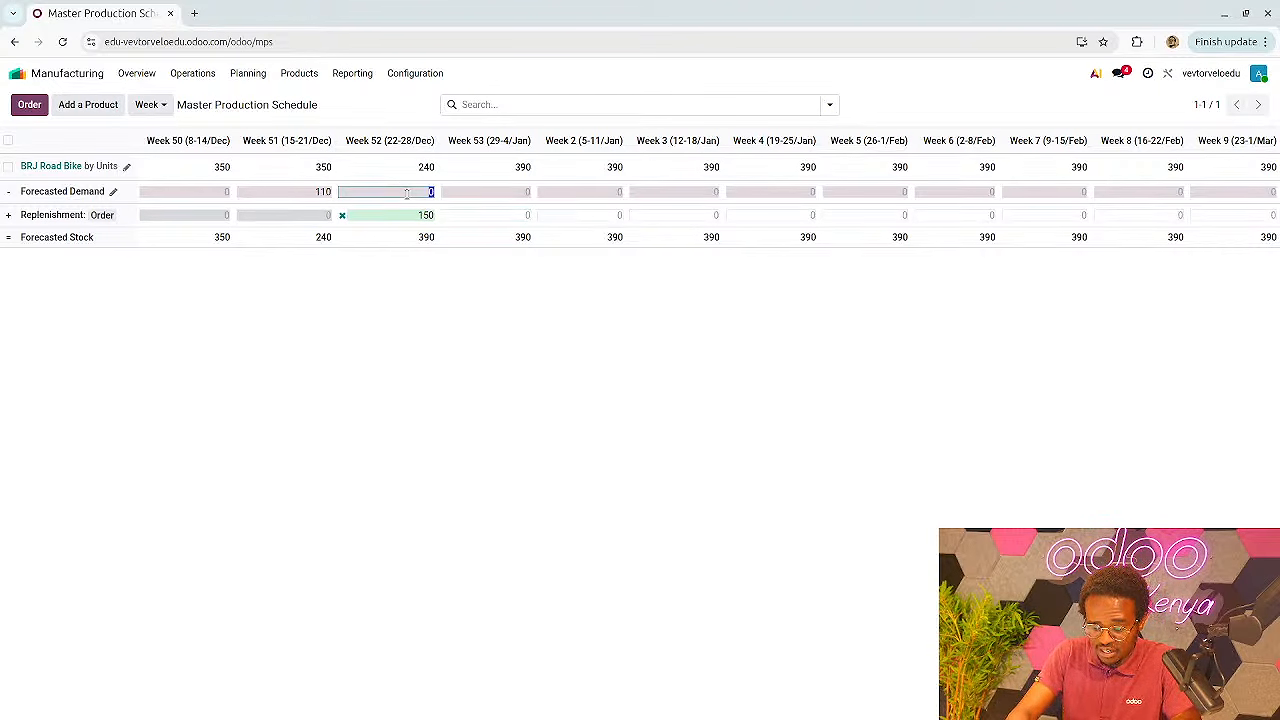
{"action": "type", "text": "145"}
{"action": "key", "text": "Tab"}
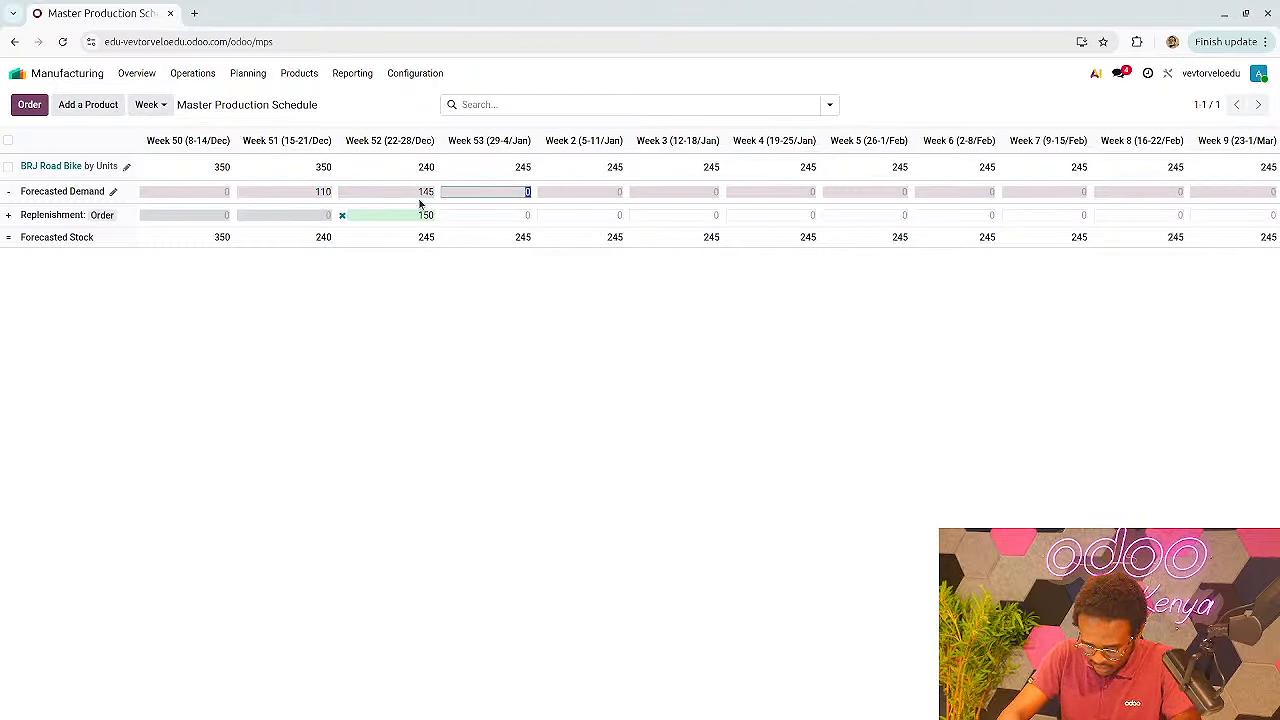
{"action": "type", "text": "228"}
{"action": "key", "text": "Tab"}
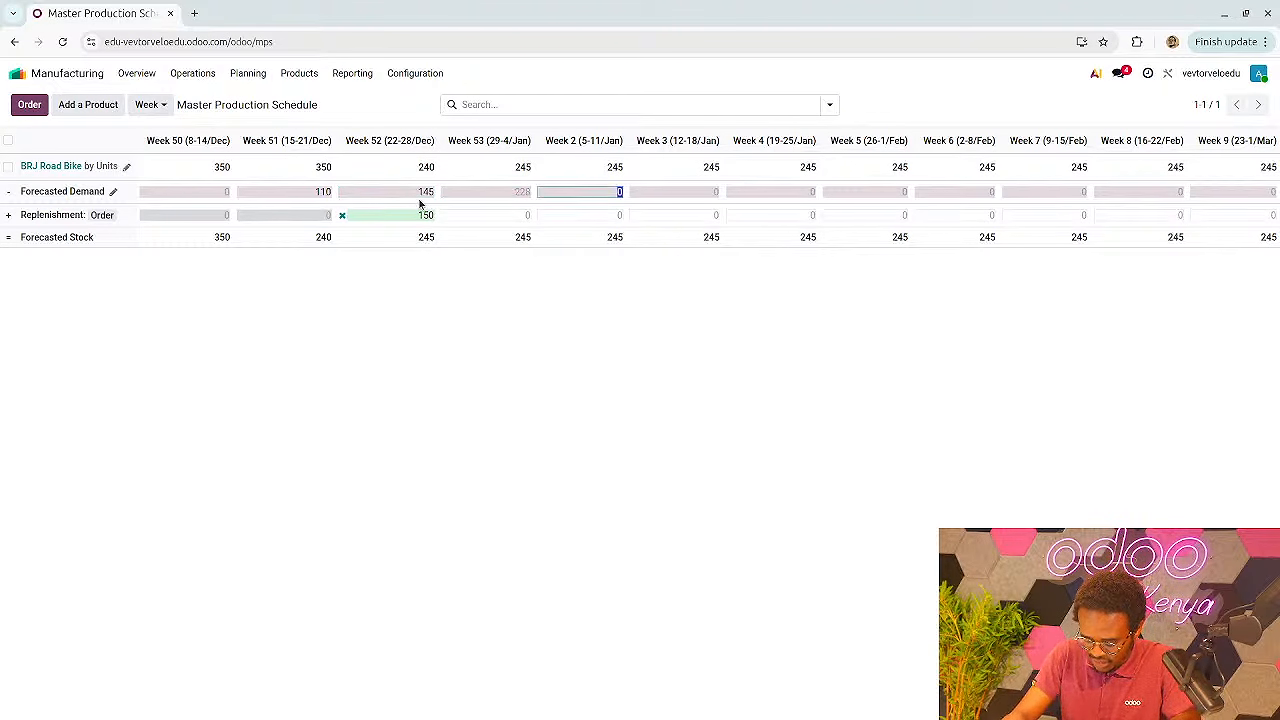
{"action": "type", "text": "450"}
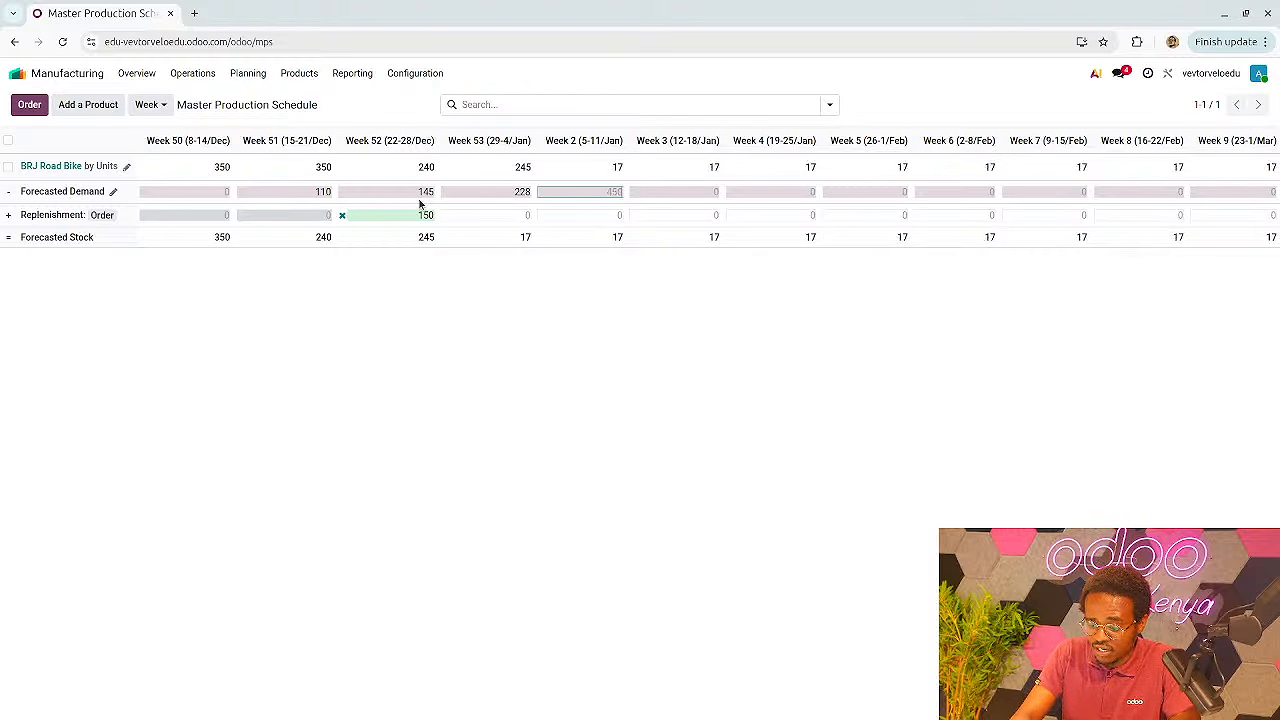
{"action": "key", "text": "Tab"}
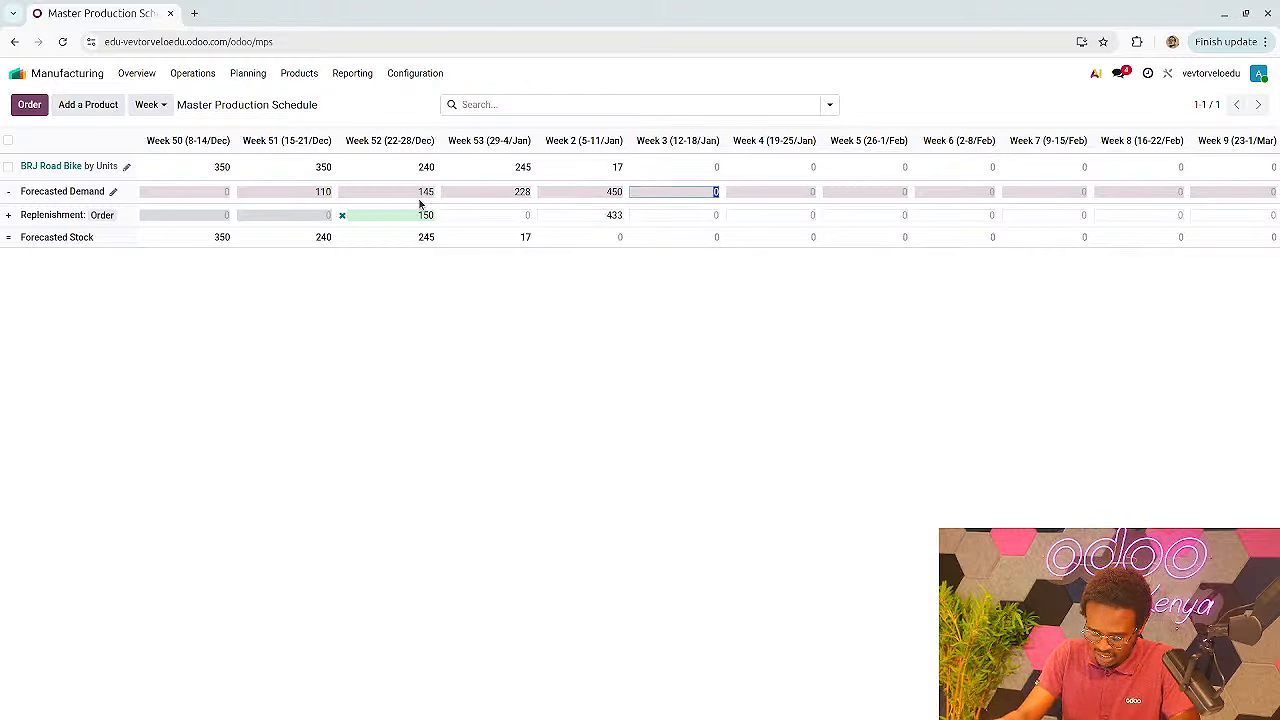
Set the forecasted demand to 154 for Week 4 (19-25/Jan) and 227 for Week 6 (2-8/Feb)
{"action": "left_click", "coordinate": [768, 201]}
{"action": "left_click", "coordinate": [770, 190]}
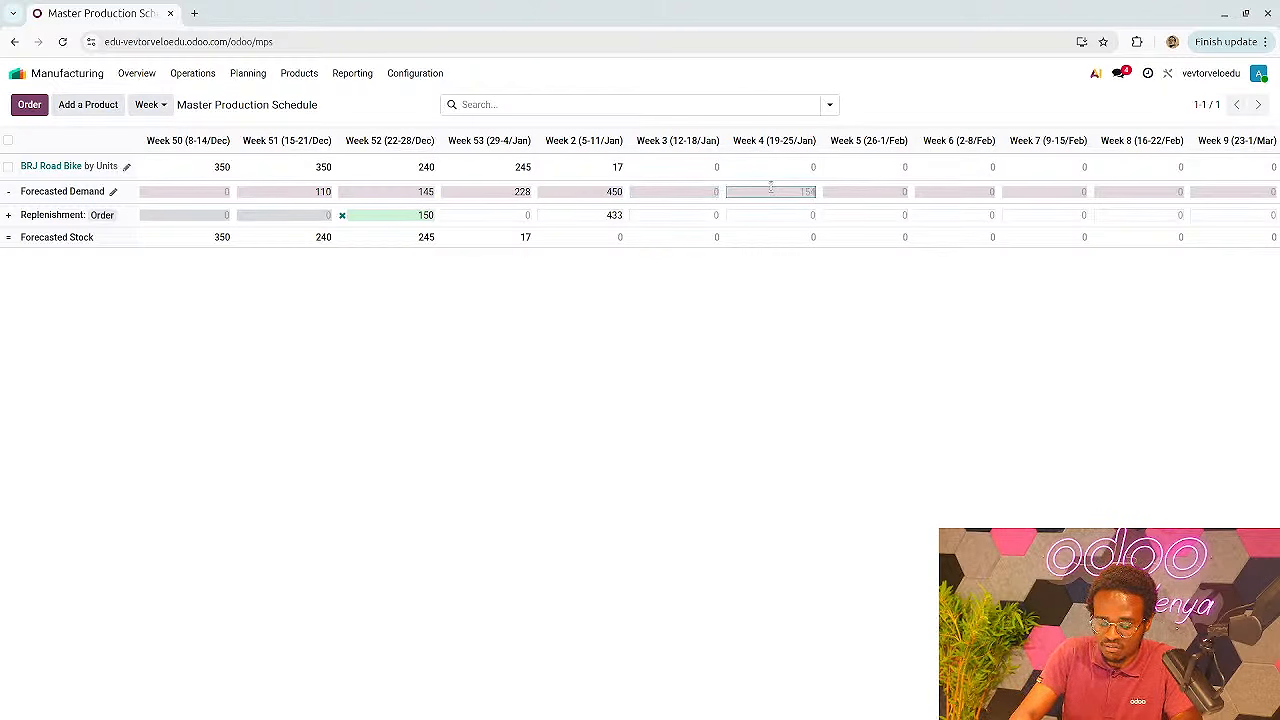
{"action": "type", "text": "154"}
{"action": "key", "text": "Tab"}
{"action": "left_click", "coordinate": [959, 193]}
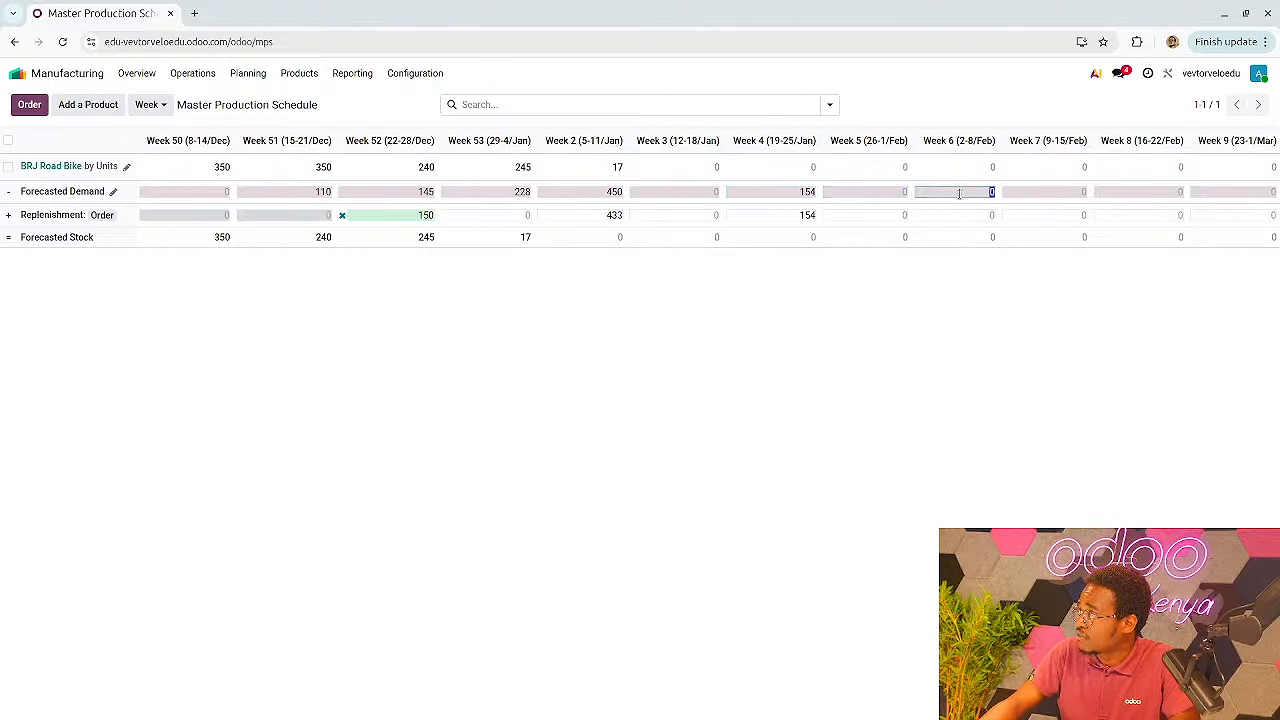
{"action": "type", "text": "2"}
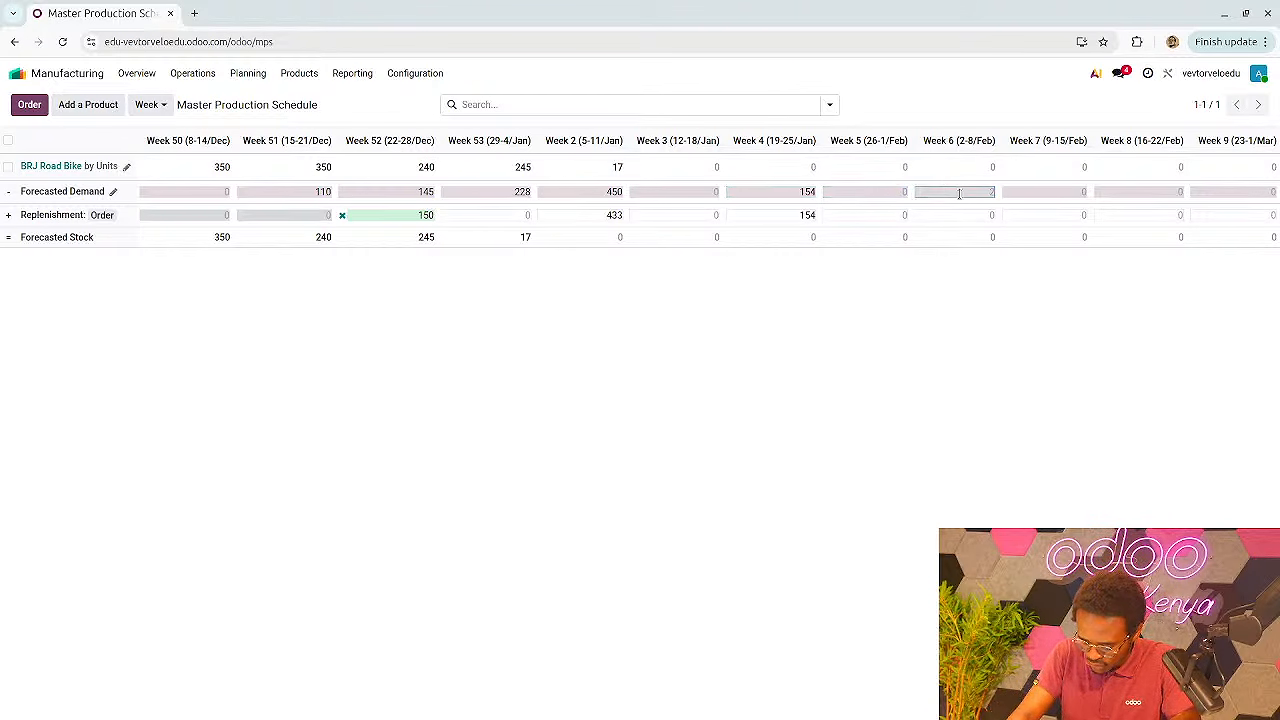
{"action": "type", "text": "27"}
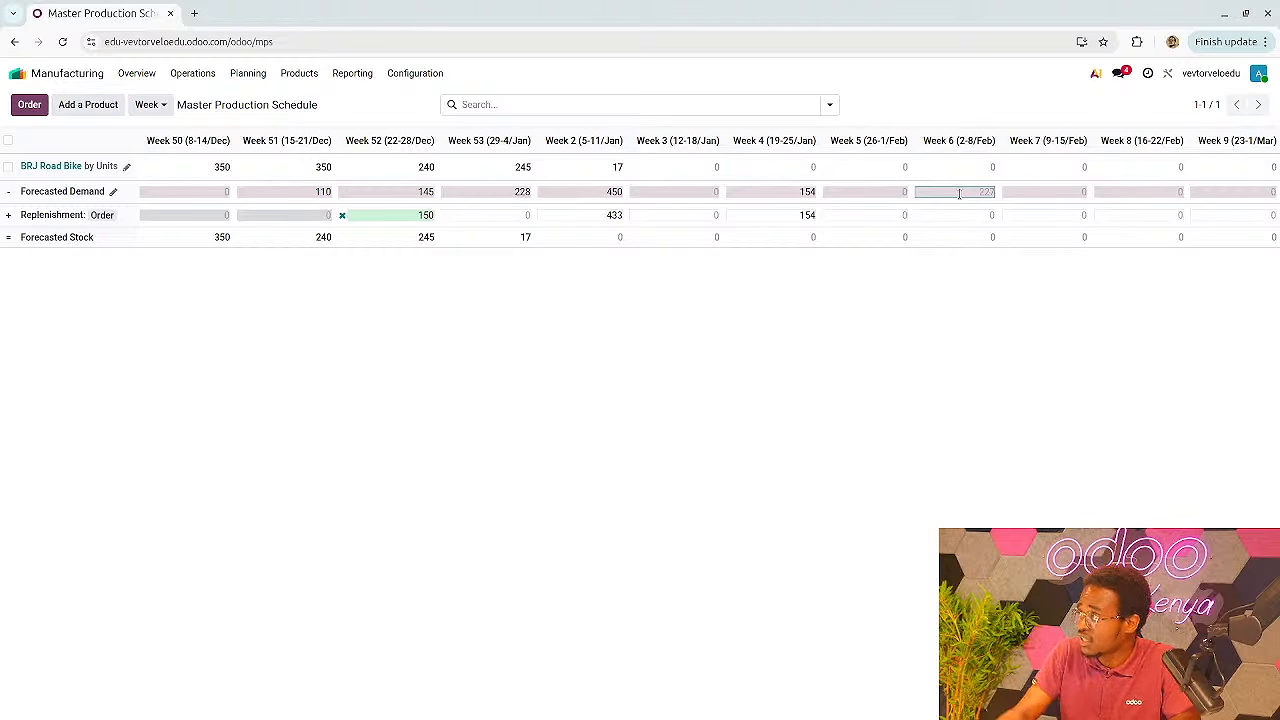
{"action": "key", "text": "Tab"}
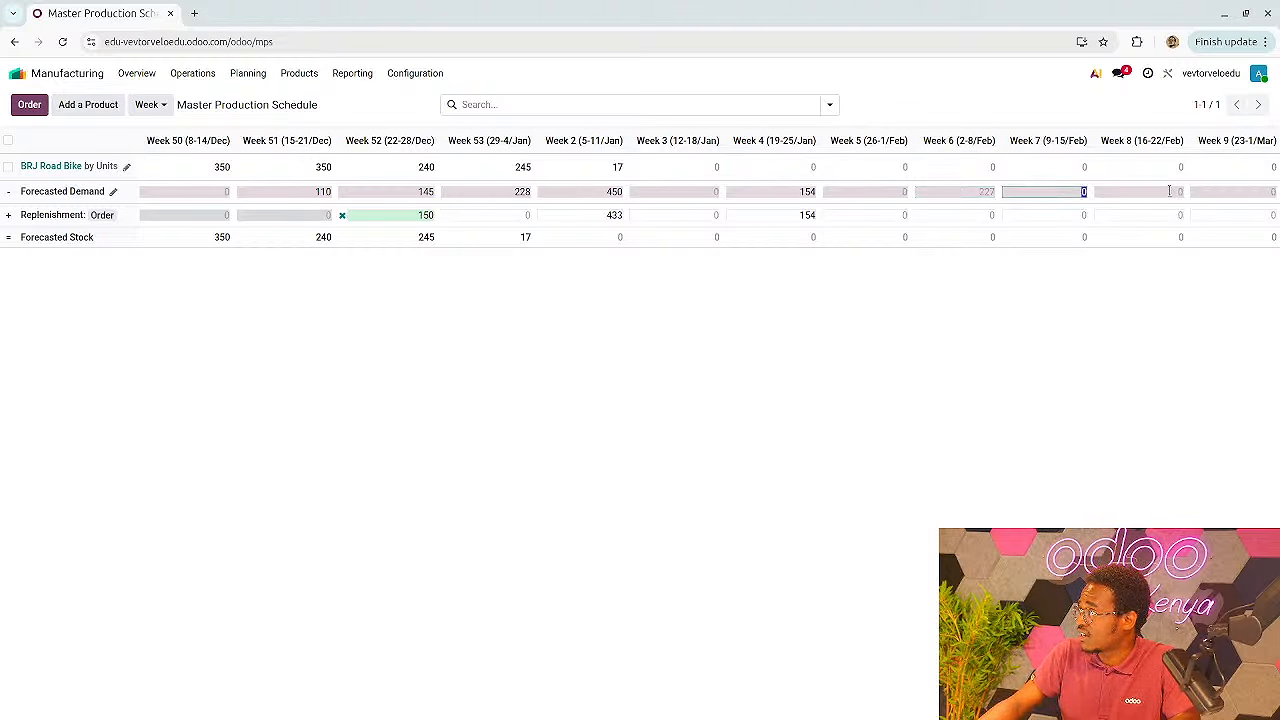
Set the forecasted demand for Week 8 (16-22/Feb) to 300
{"action": "left_click", "coordinate": [1172, 193]}
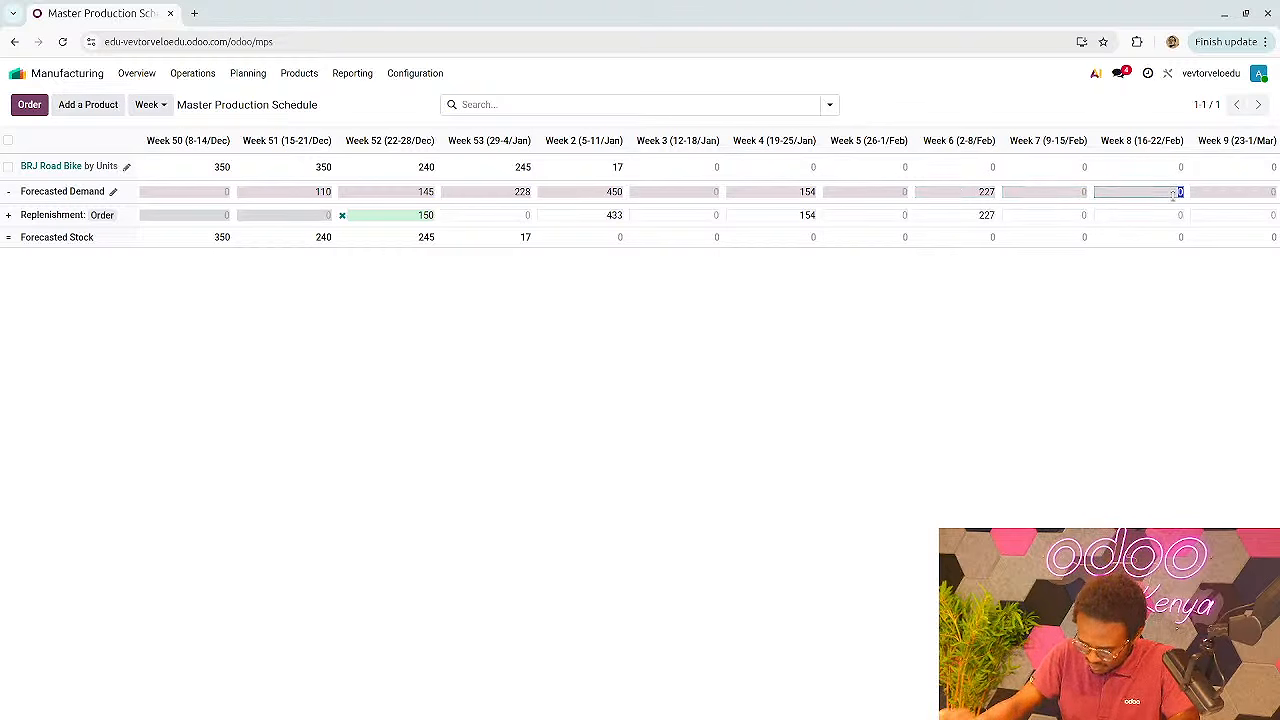
{"action": "type", "text": "30"}
{"action": "key", "text": "Tab"}
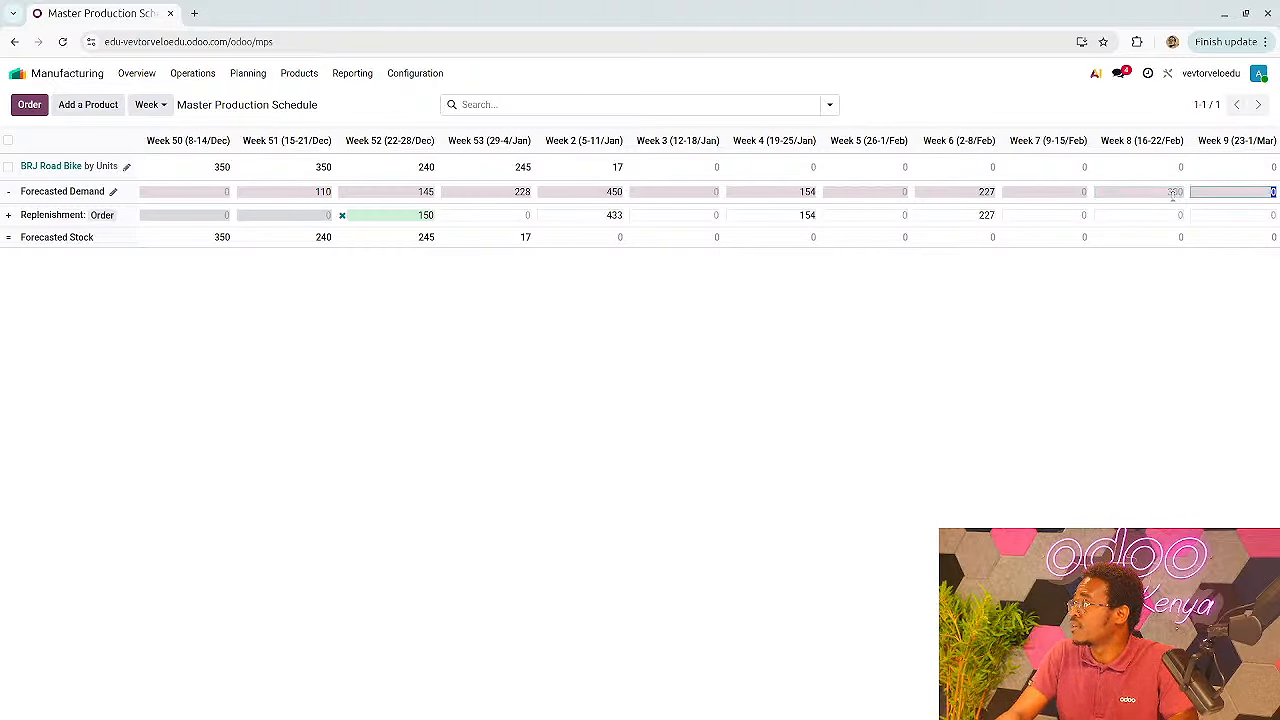
{"action": "left_click", "coordinate": [752, 403]}
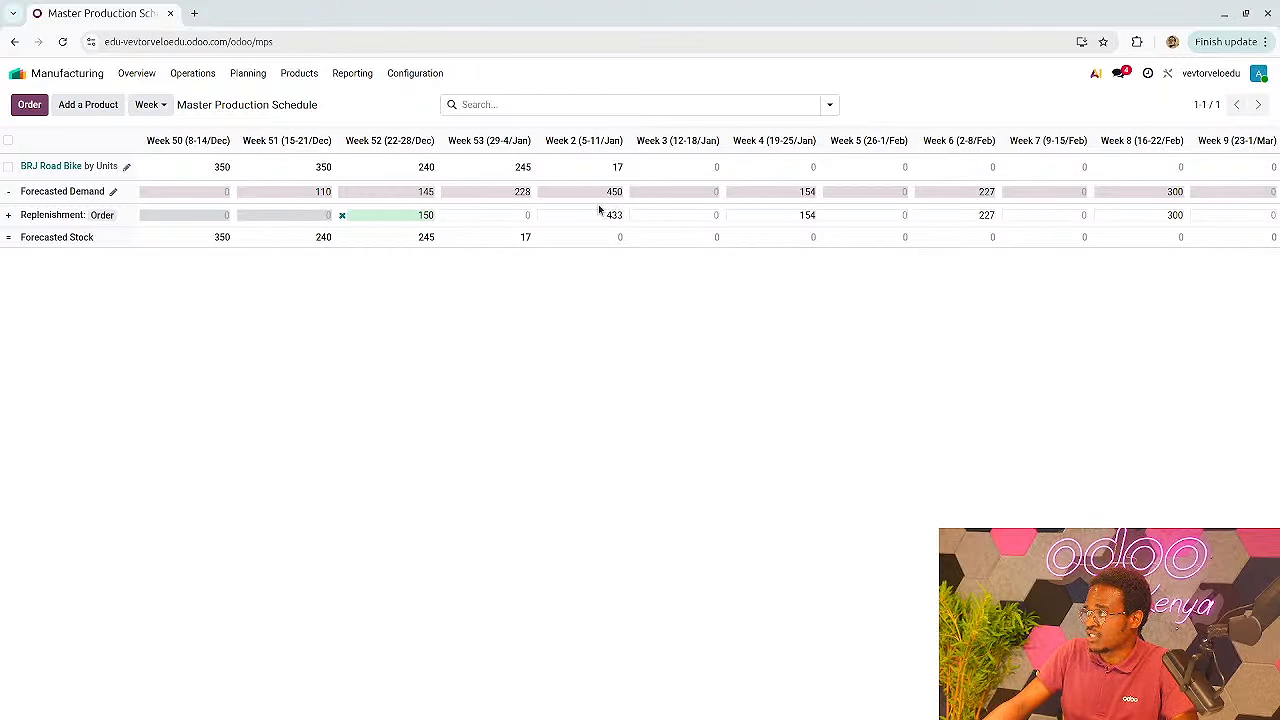
Order the scheduled replenishment and open the generated Bicycle Supplier request for quotation in the Purchase app
{"action": "left_click", "coordinate": [27, 106]}
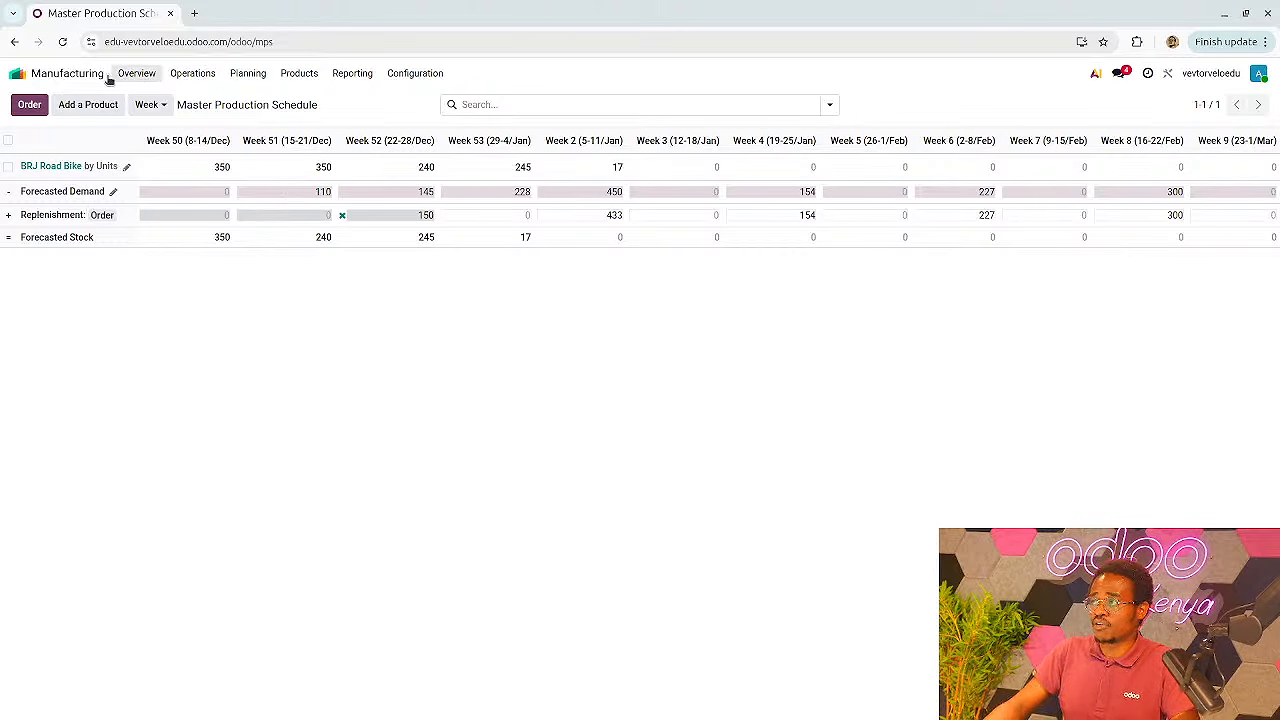
{"action": "left_click", "coordinate": [60, 83]}
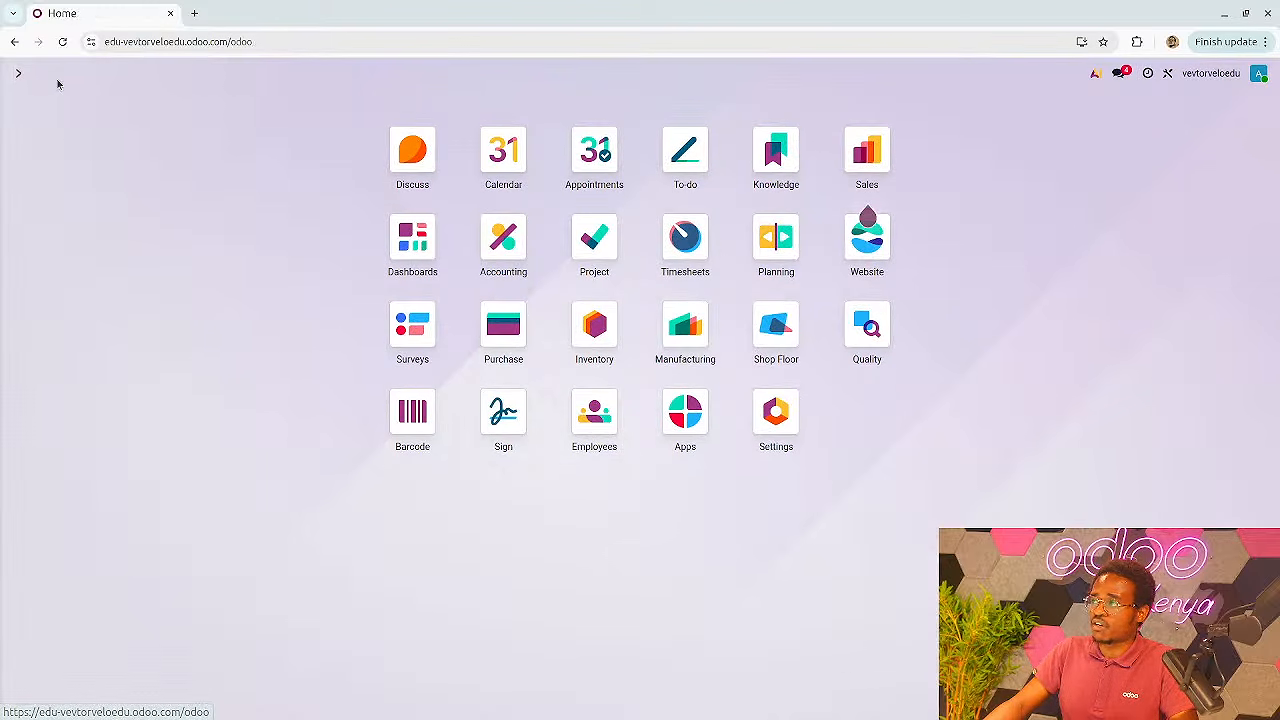
{"action": "left_click", "coordinate": [490, 348]}
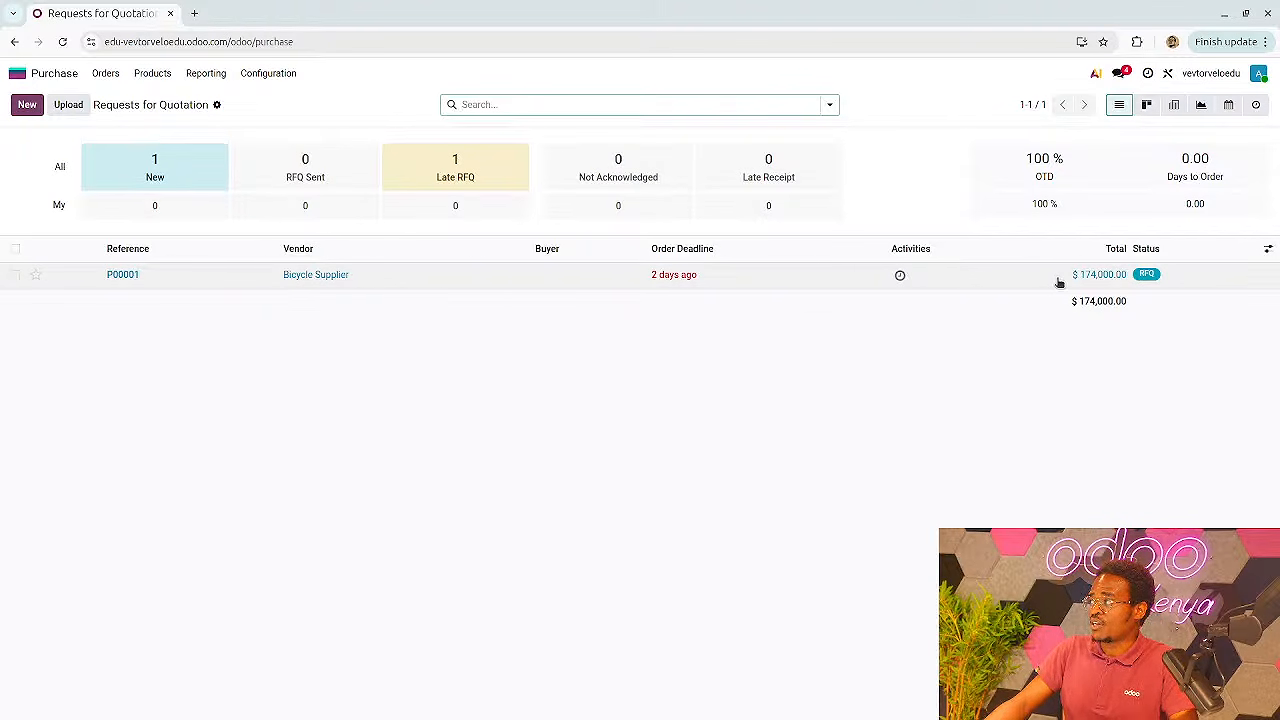
{"action": "left_click", "coordinate": [247, 282]}
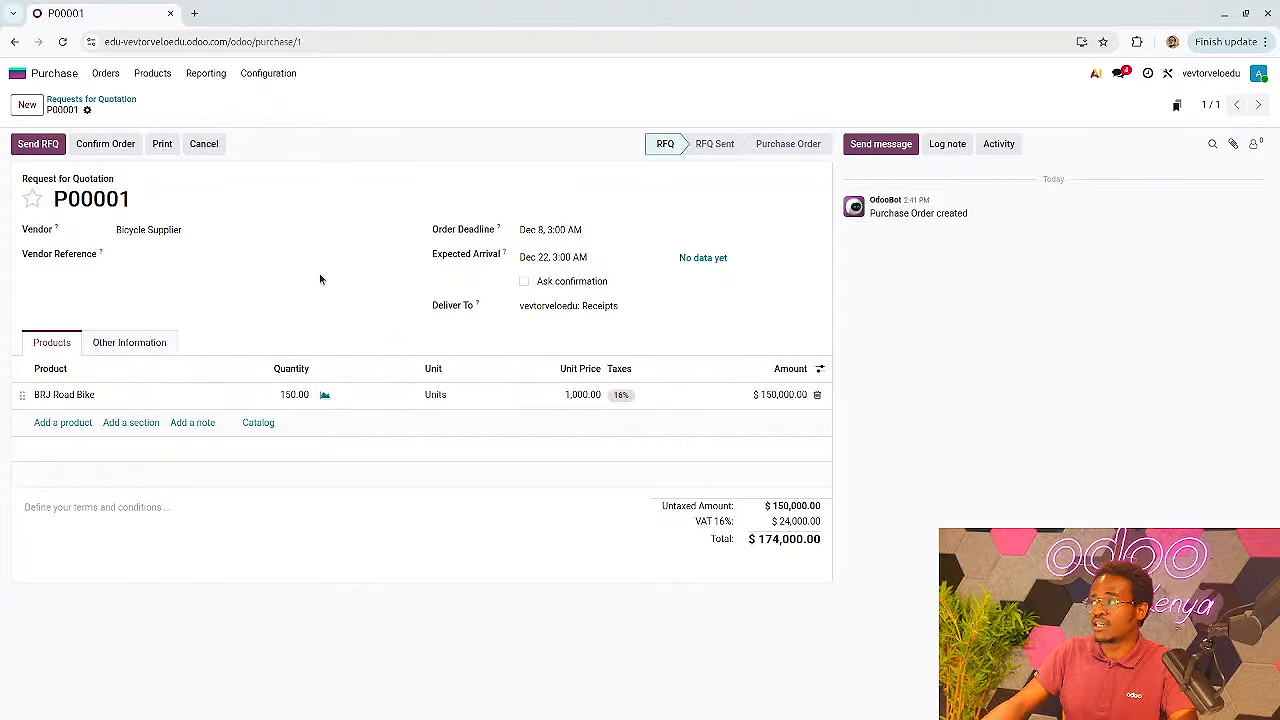
Return to the Master Production Schedule in the Manufacturing app and order the BRJ Road Bike replenishment
{"action": "left_click", "coordinate": [17, 73]}
{"action": "left_click", "coordinate": [668, 332]}
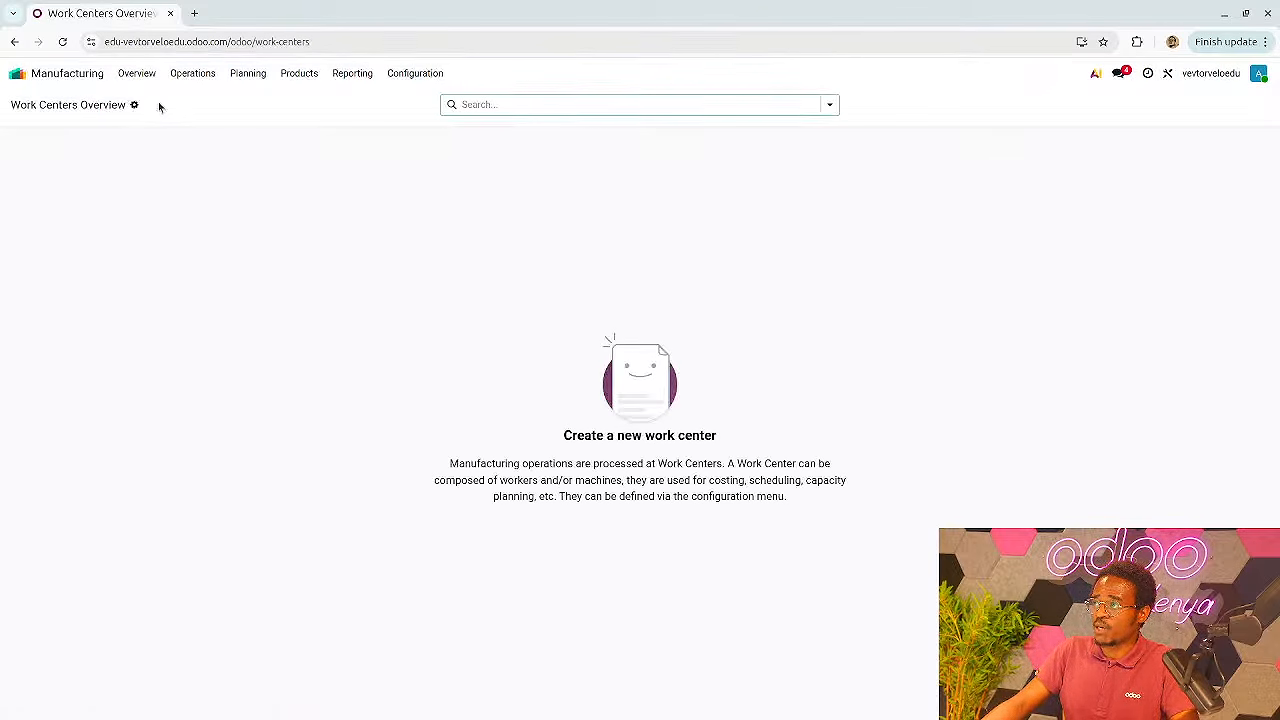
{"action": "left_click", "coordinate": [250, 73]}
{"action": "left_click", "coordinate": [275, 175]}
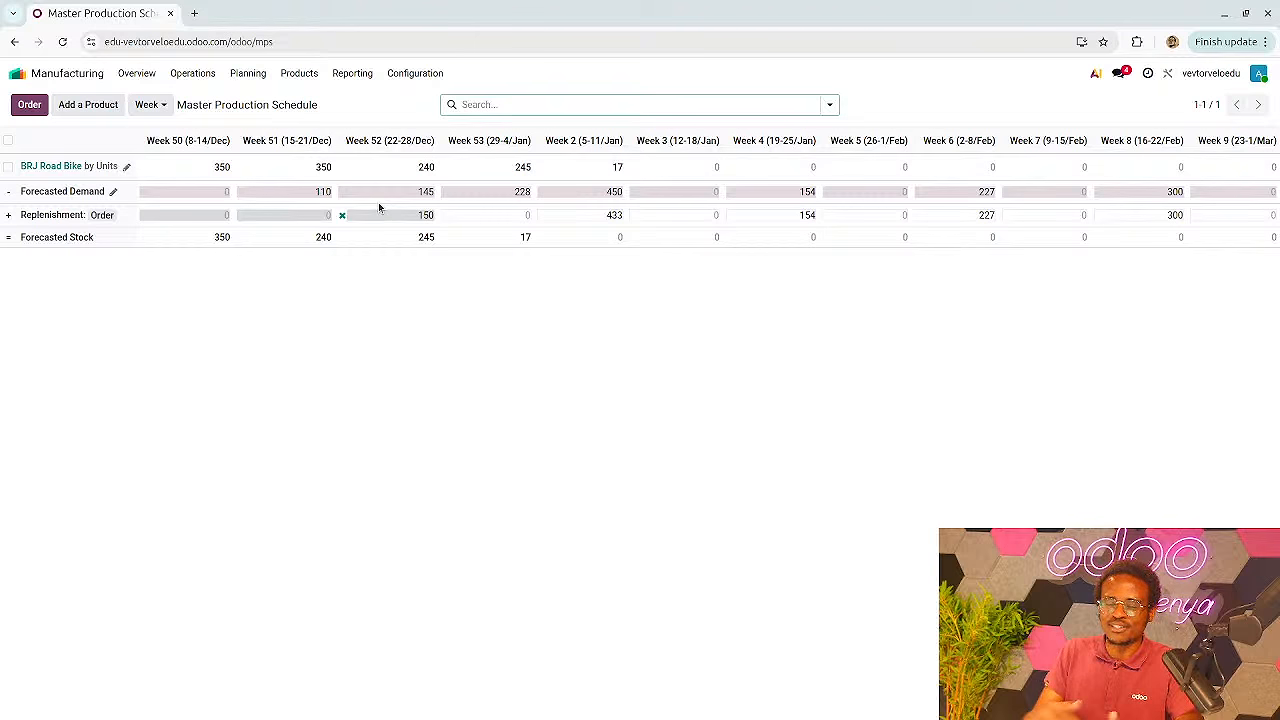
{"action": "left_click", "coordinate": [107, 217]}
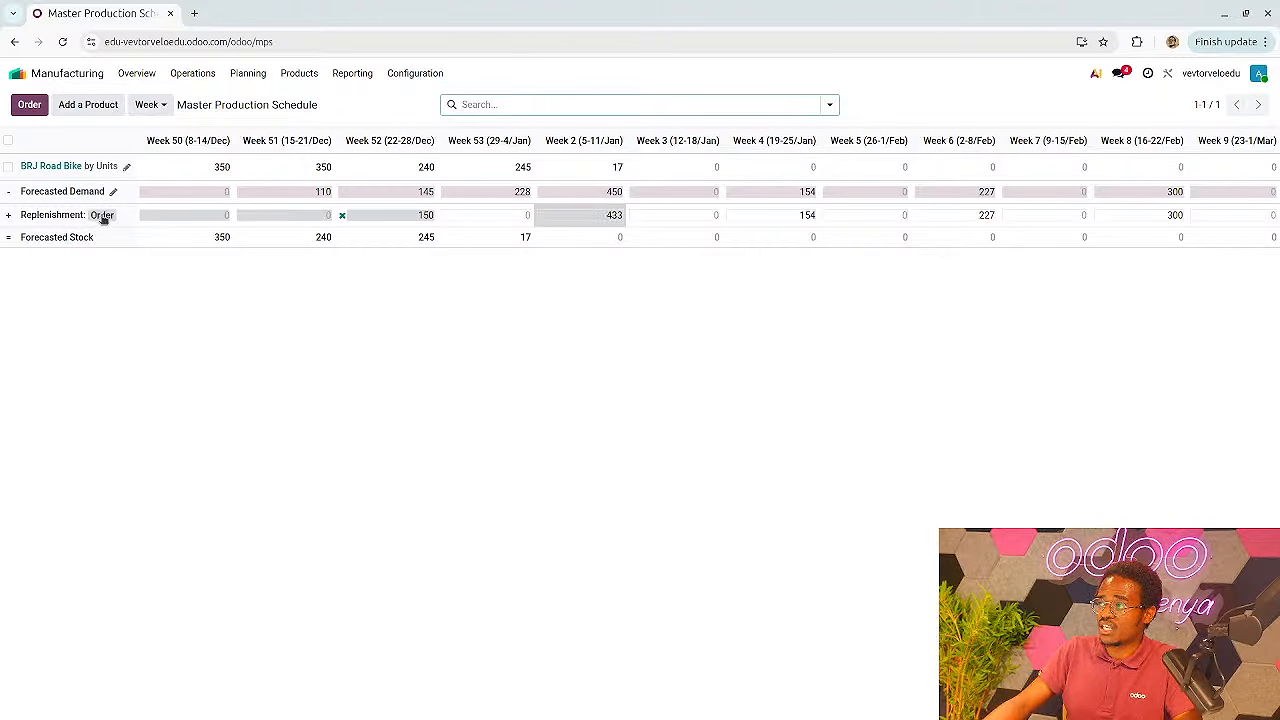
Order the remaining BRJ Road Bike replenishments for Weeks 2, 4, 6 and 8 in the Master Production Schedule
{"action": "left_click", "coordinate": [103, 217]}
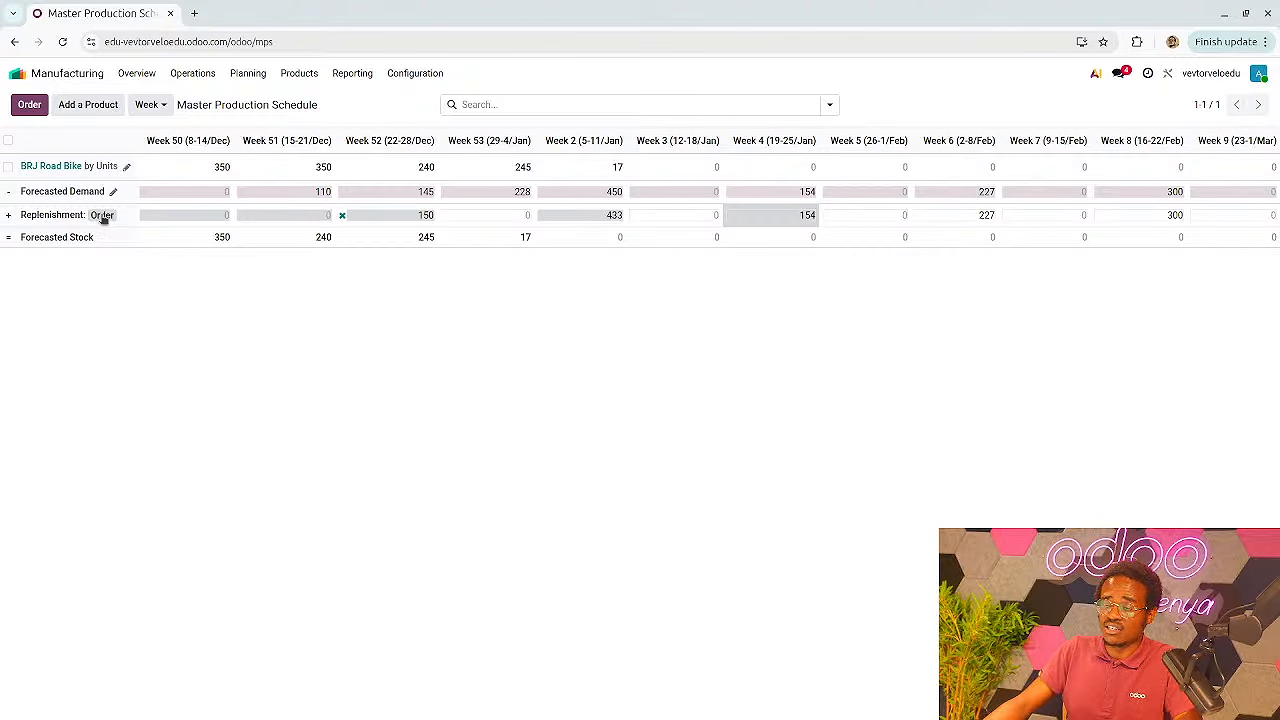
{"action": "left_click", "coordinate": [103, 217]}
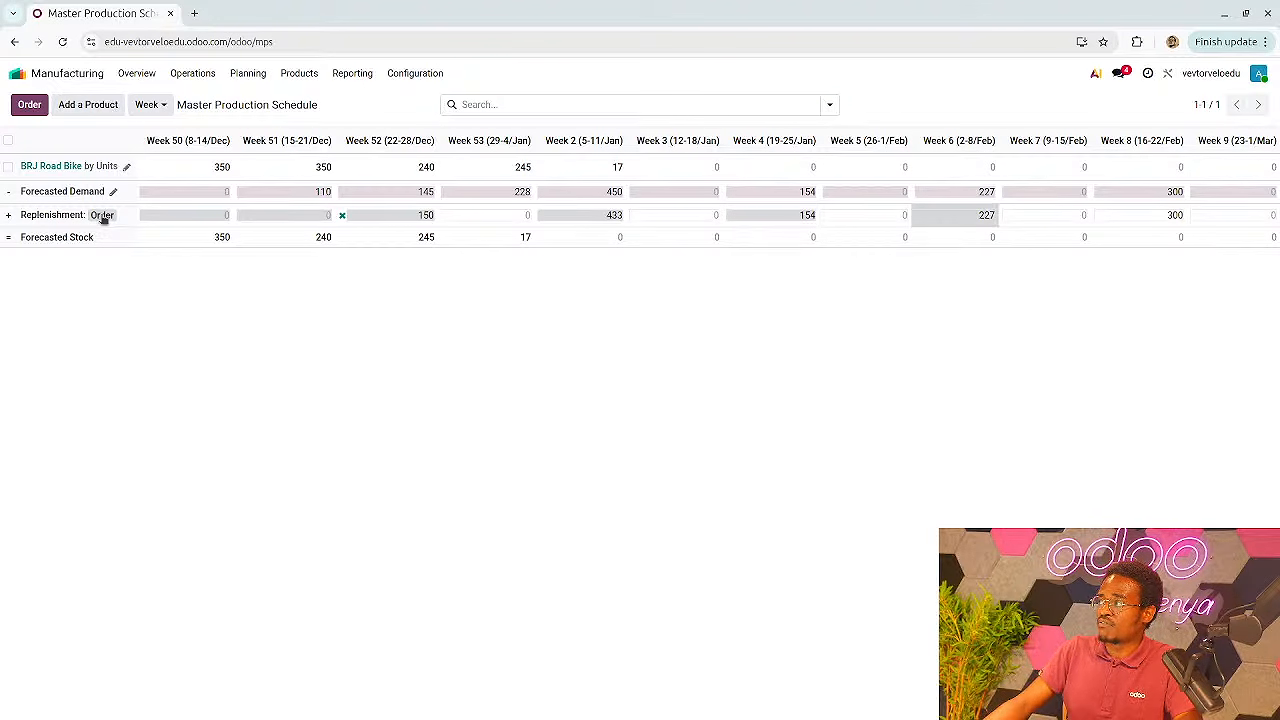
{"action": "left_click", "coordinate": [103, 217]}
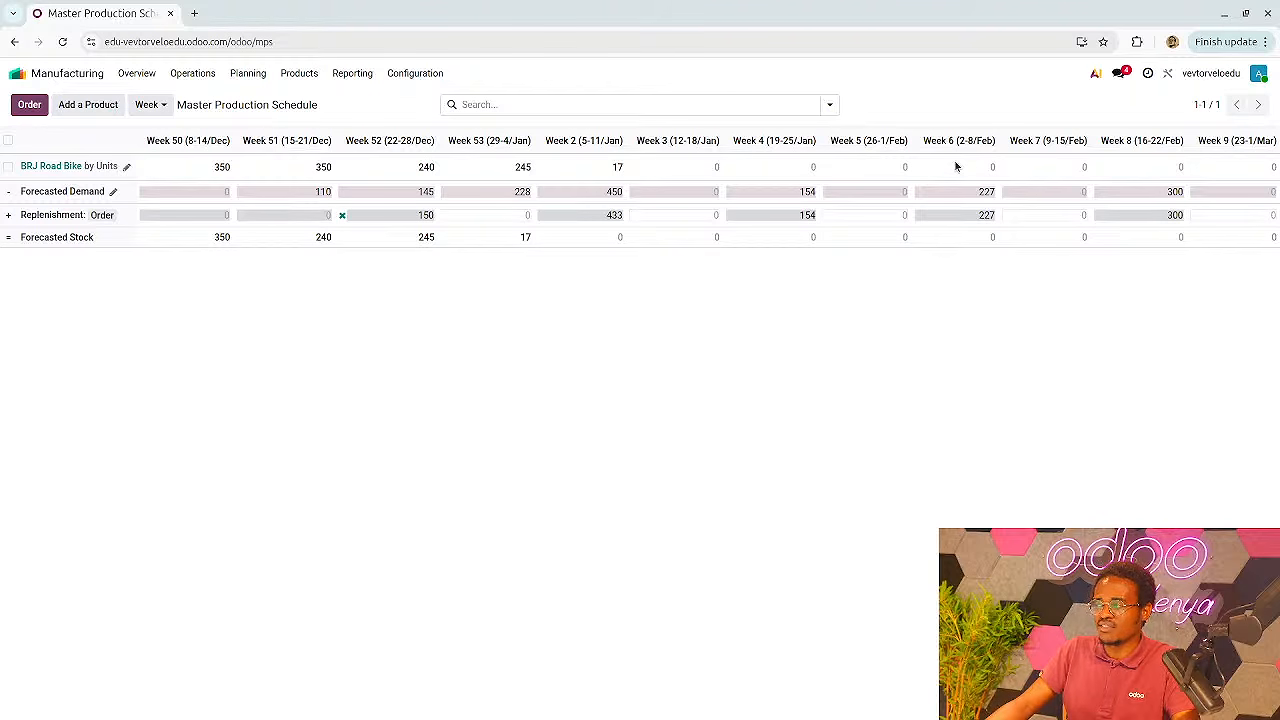
Switch to the Purchase app and review the Bicycle Supplier requests for quotation P00002 through P00005, checking quantities, order deadlines and expected arrivals
{"action": "left_click", "coordinate": [58, 75]}
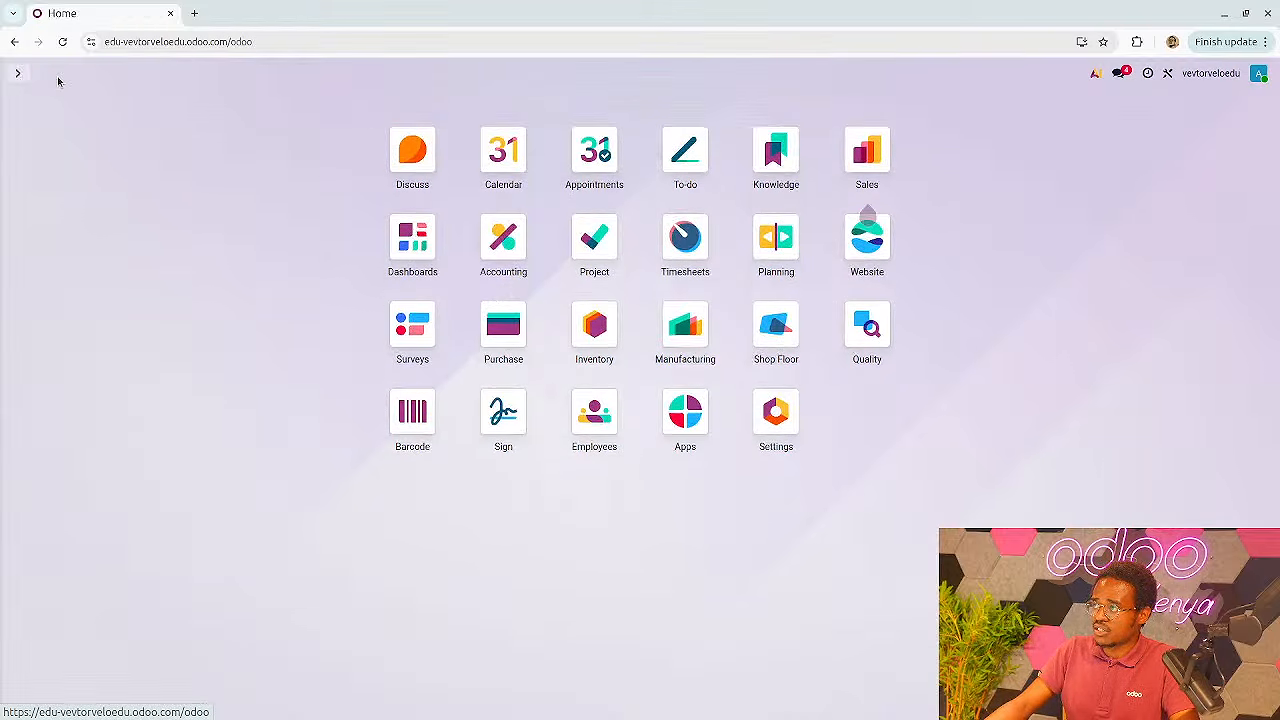
{"action": "left_click", "coordinate": [500, 340]}
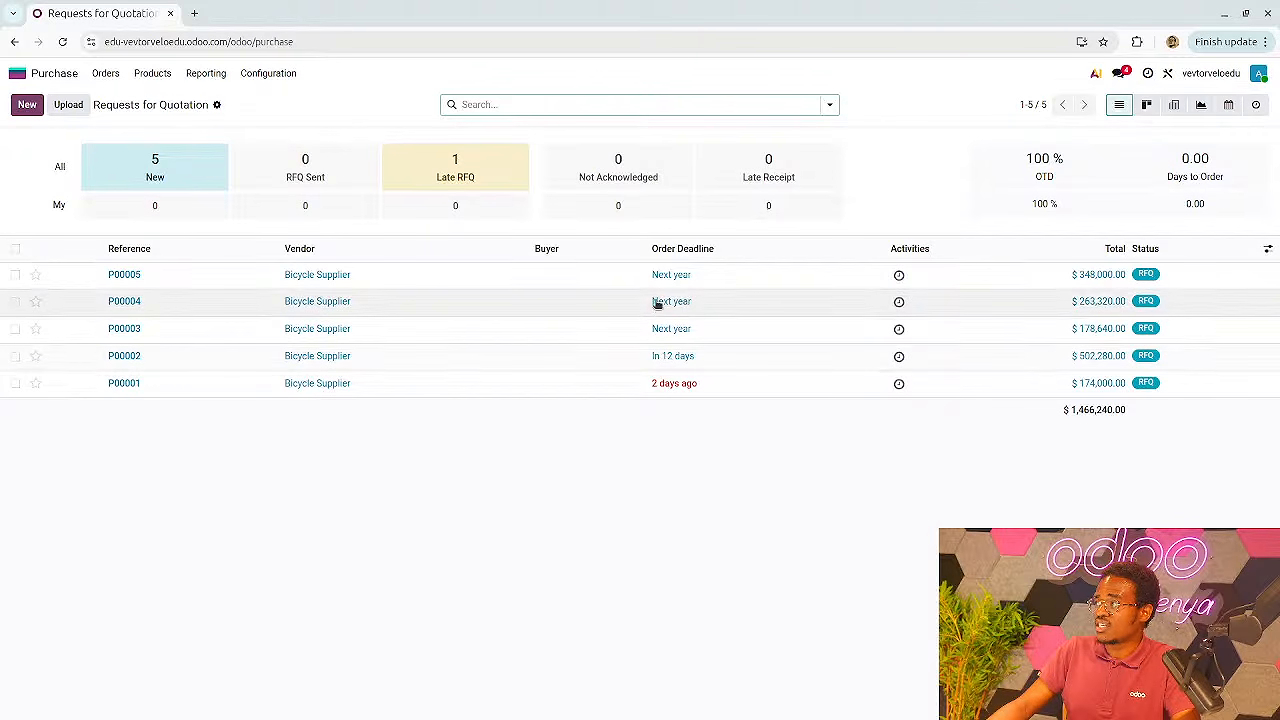
{"action": "left_click", "coordinate": [297, 357]}
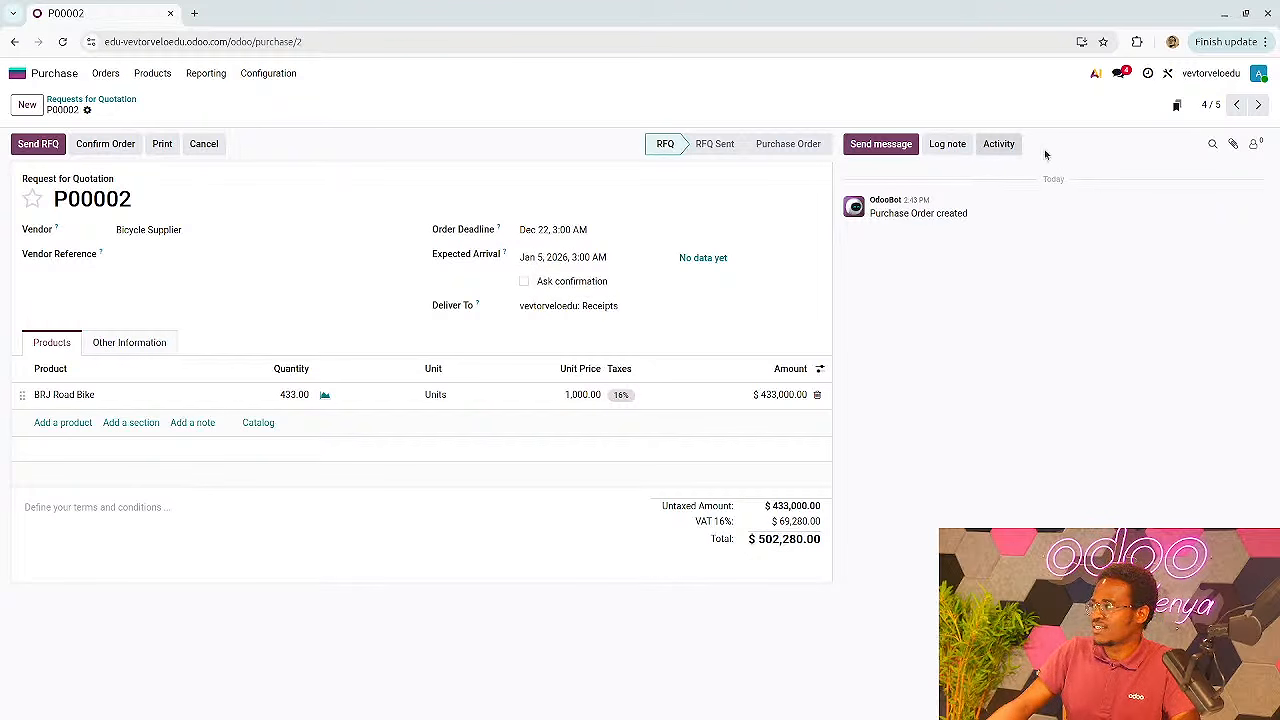
{"action": "left_click", "coordinate": [1237, 105]}
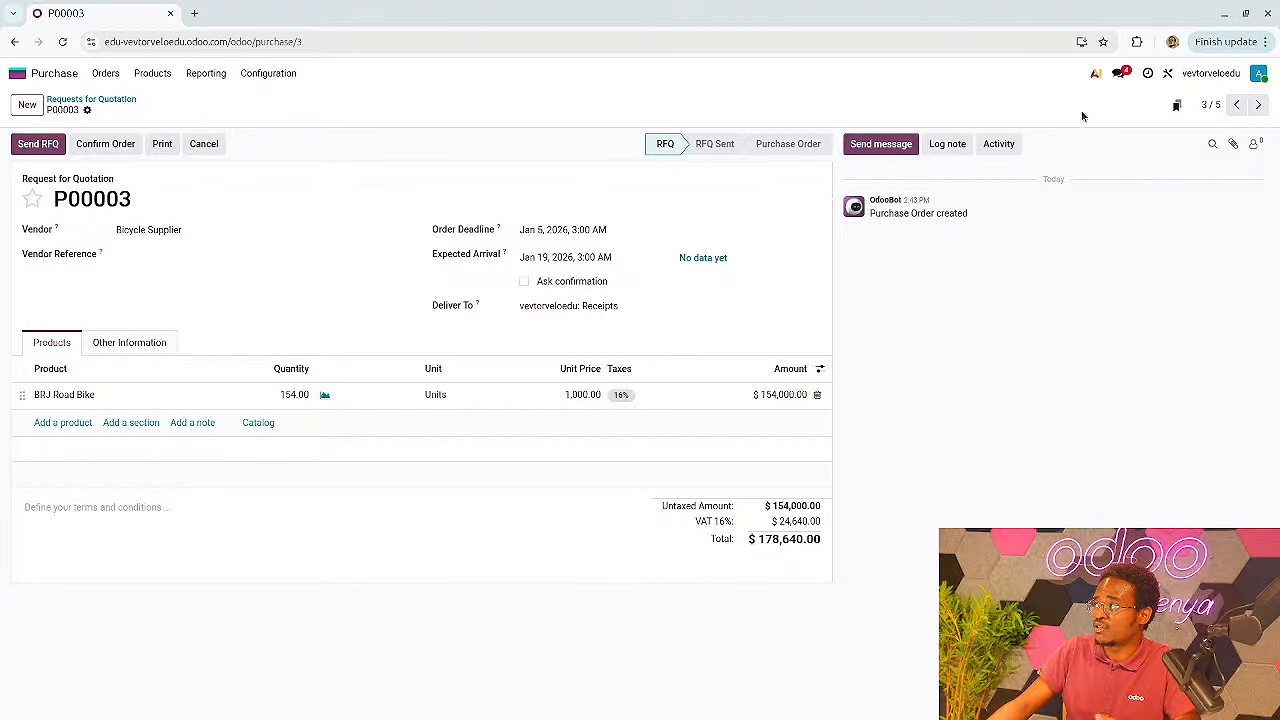
{"action": "left_click", "coordinate": [1252, 106]}
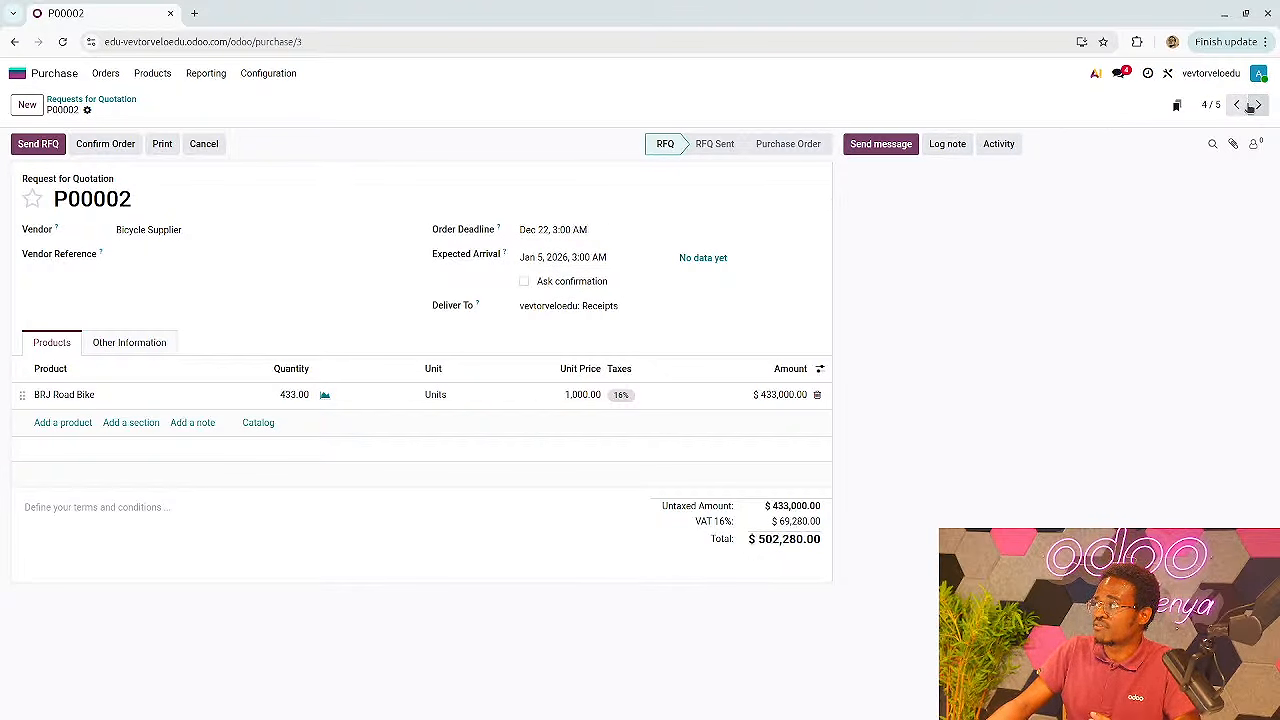
{"action": "left_click", "coordinate": [1240, 106]}
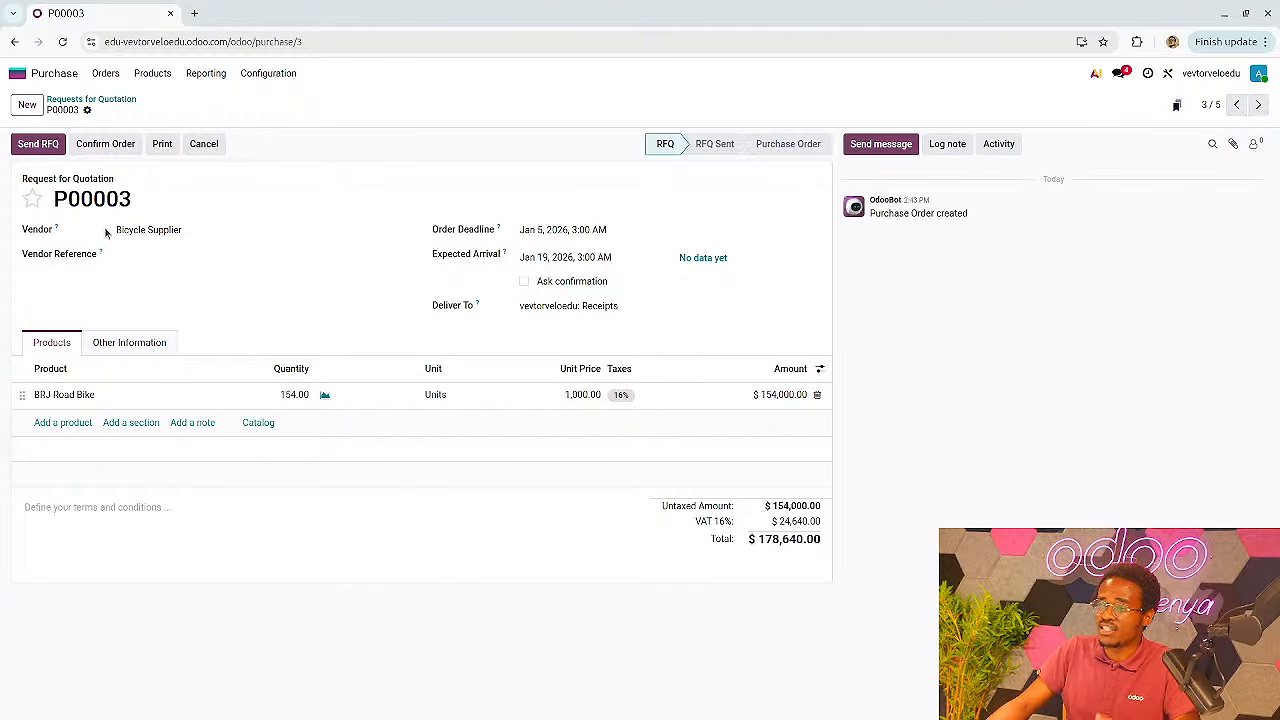
{"action": "left_click", "coordinate": [1240, 106]}
{"action": "left_click", "coordinate": [1240, 106]}
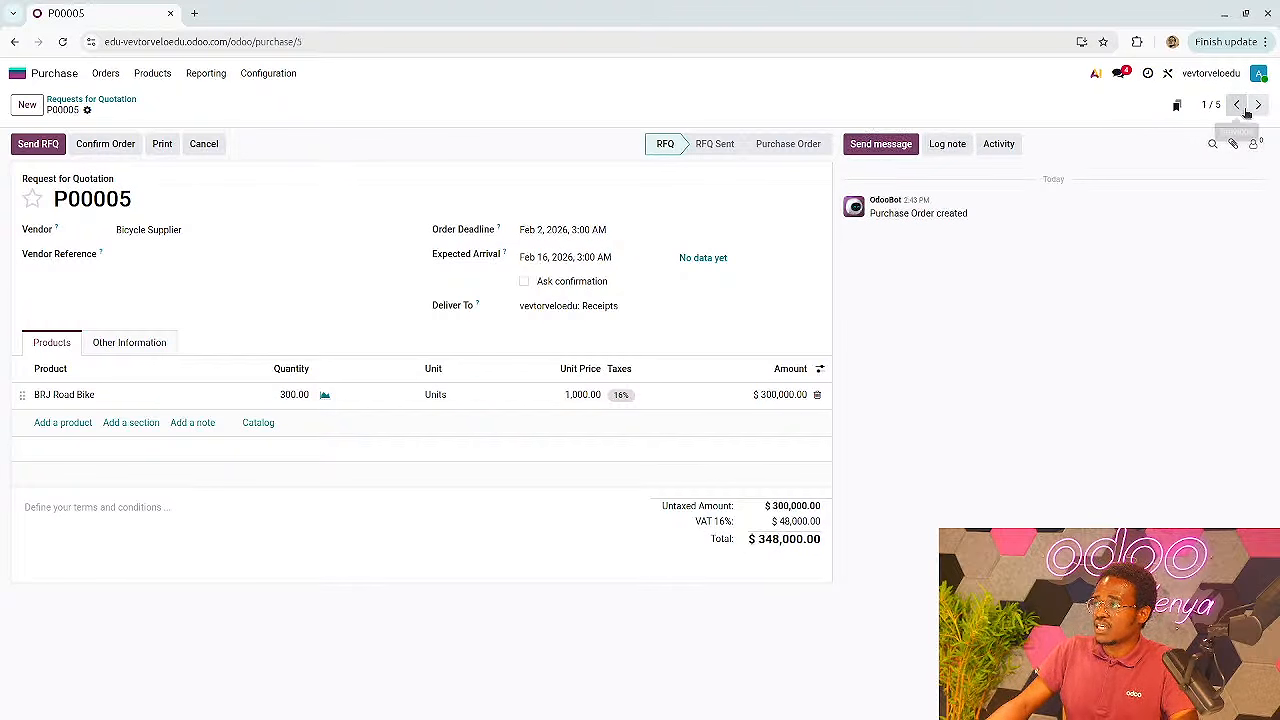
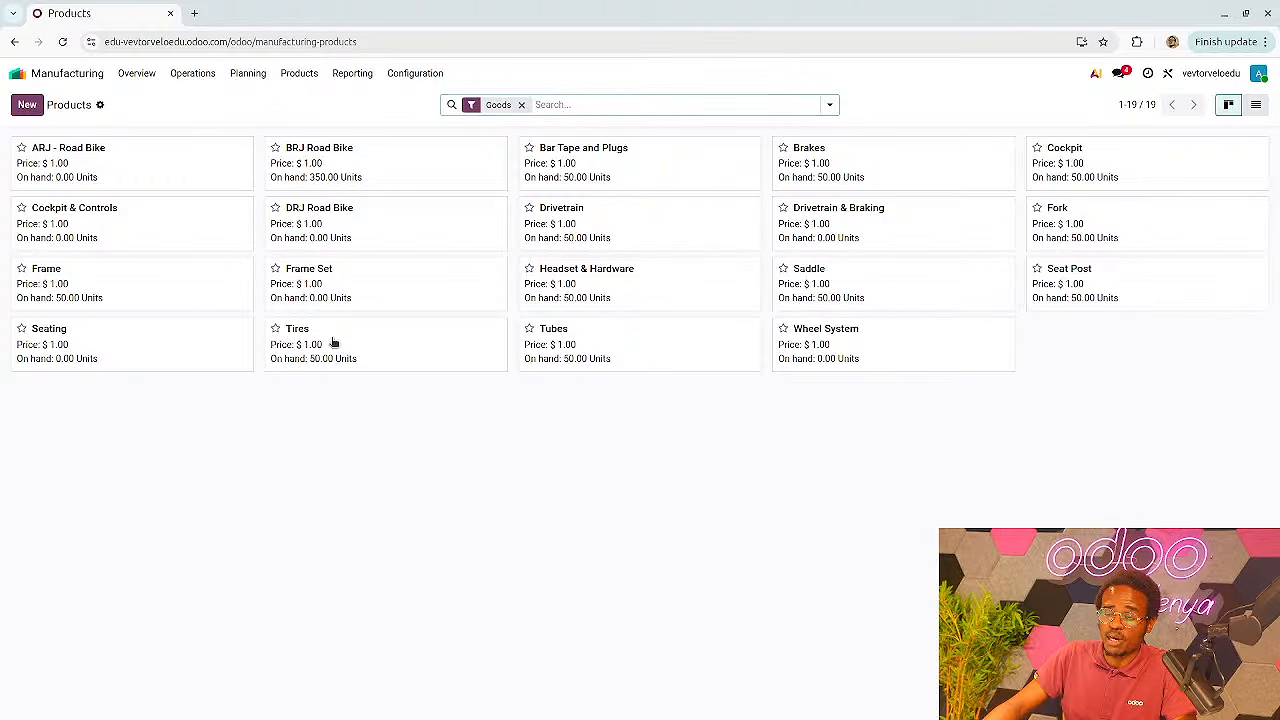
Check the vendor, unit price and lead time of the Tires product, and return to the product list
{"action": "left_click", "coordinate": [334, 343]}
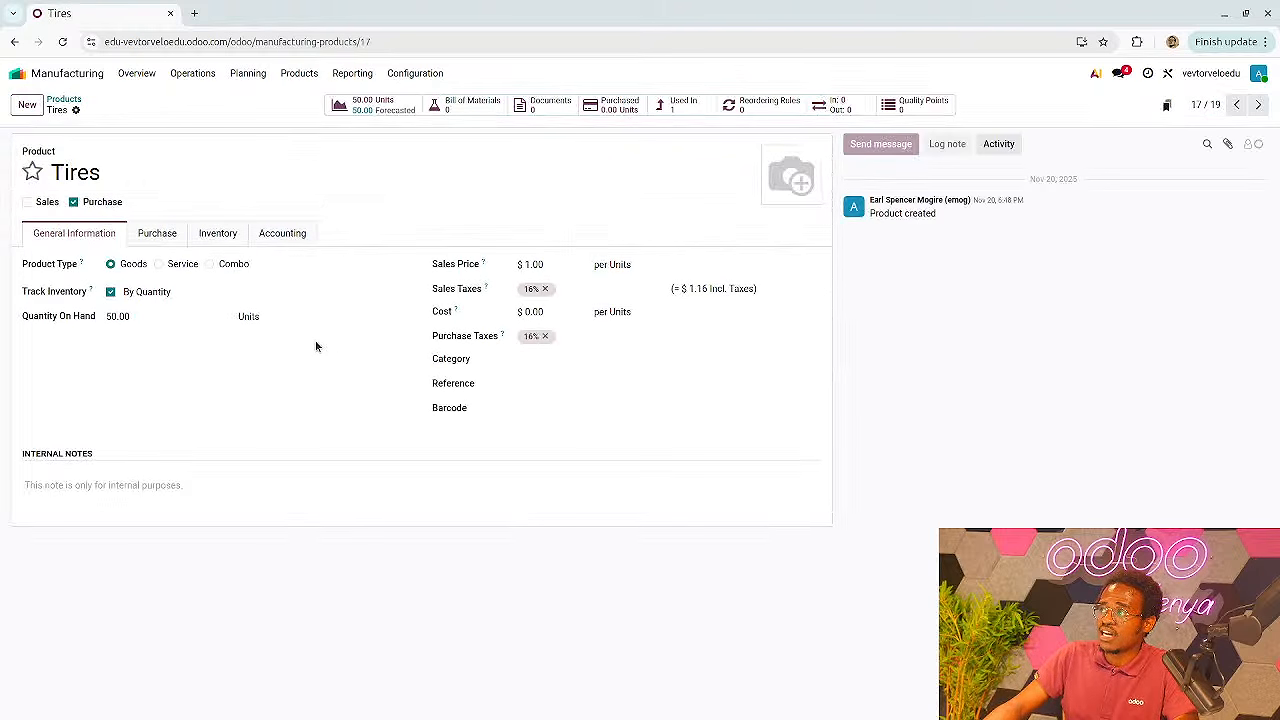
{"action": "left_click", "coordinate": [172, 232]}
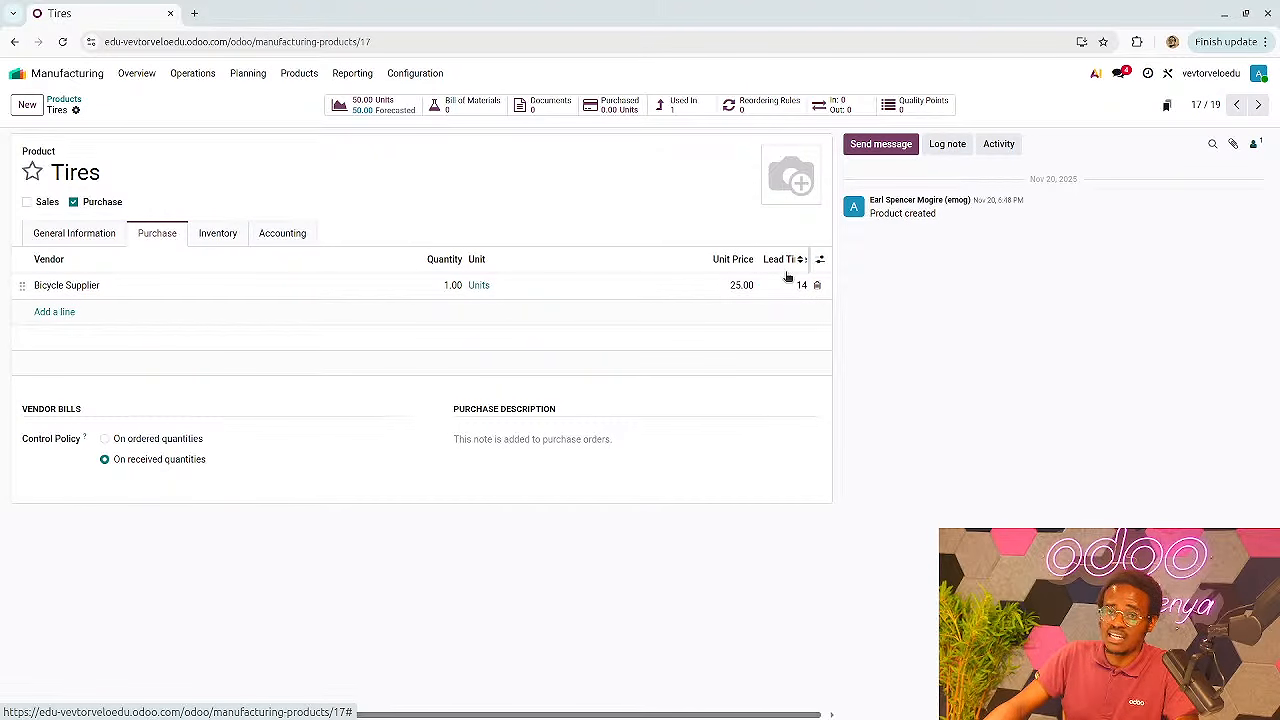
{"action": "left_click", "coordinate": [64, 100]}
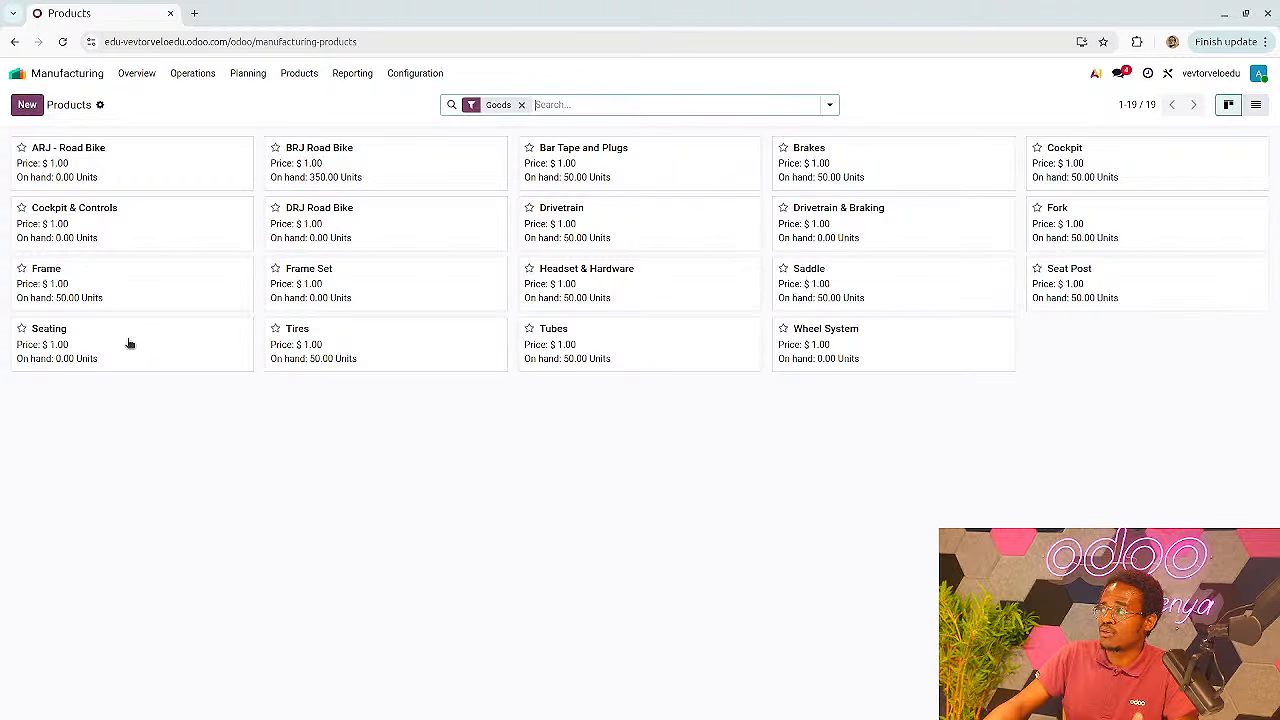
Make the Wheel System product neither sellable nor purchasable by disabling its Sales and Purchase options
{"action": "left_click", "coordinate": [825, 345]}
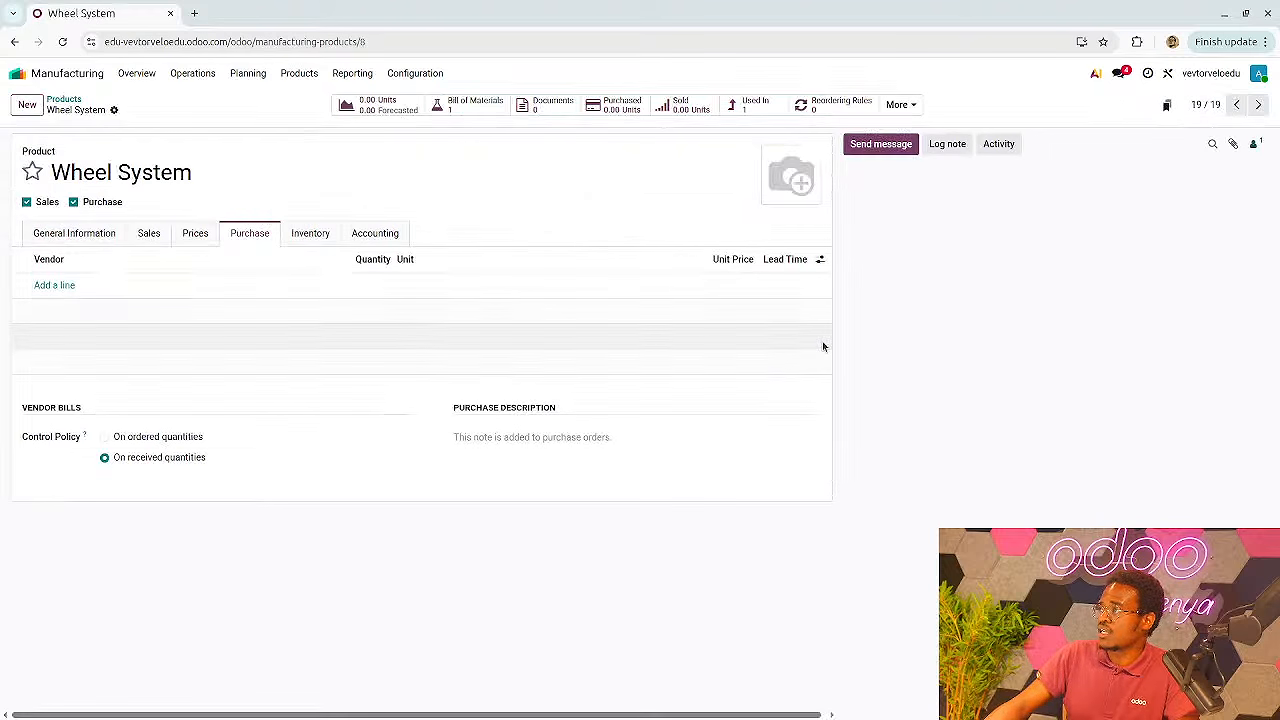
{"action": "left_click", "coordinate": [96, 235]}
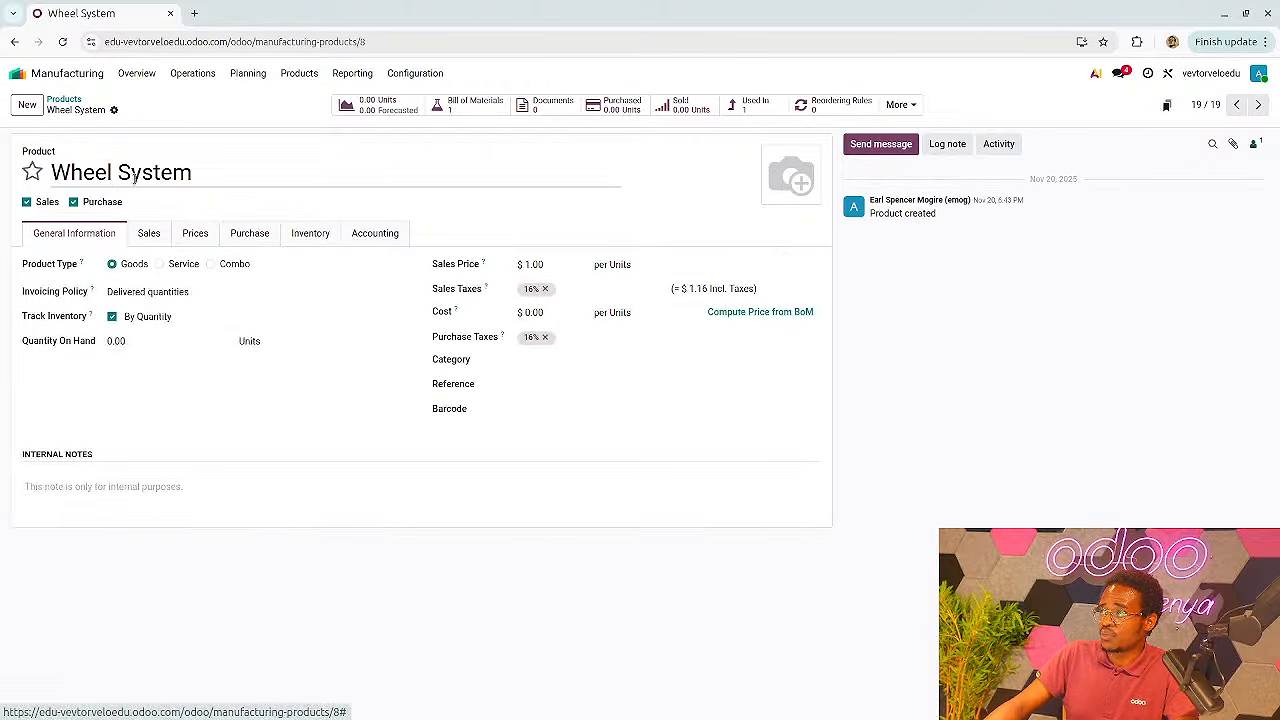
{"action": "left_click", "coordinate": [27, 203]}
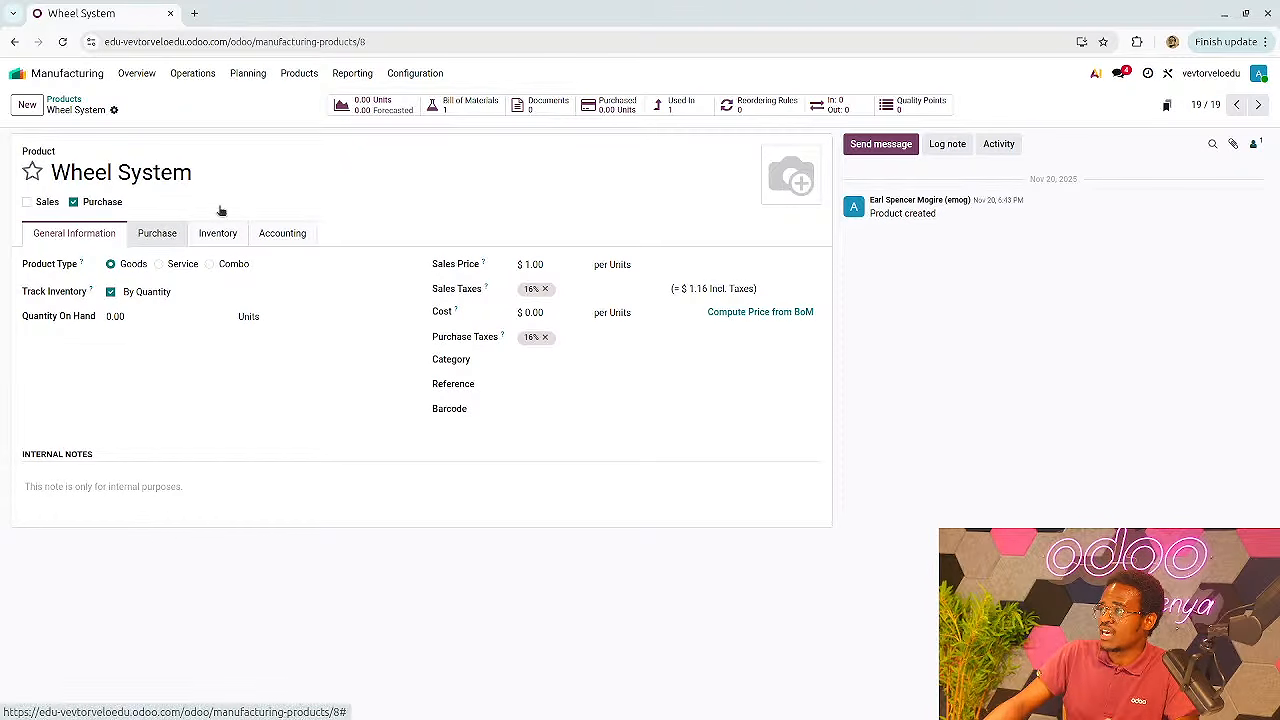
{"action": "left_click", "coordinate": [73, 202]}
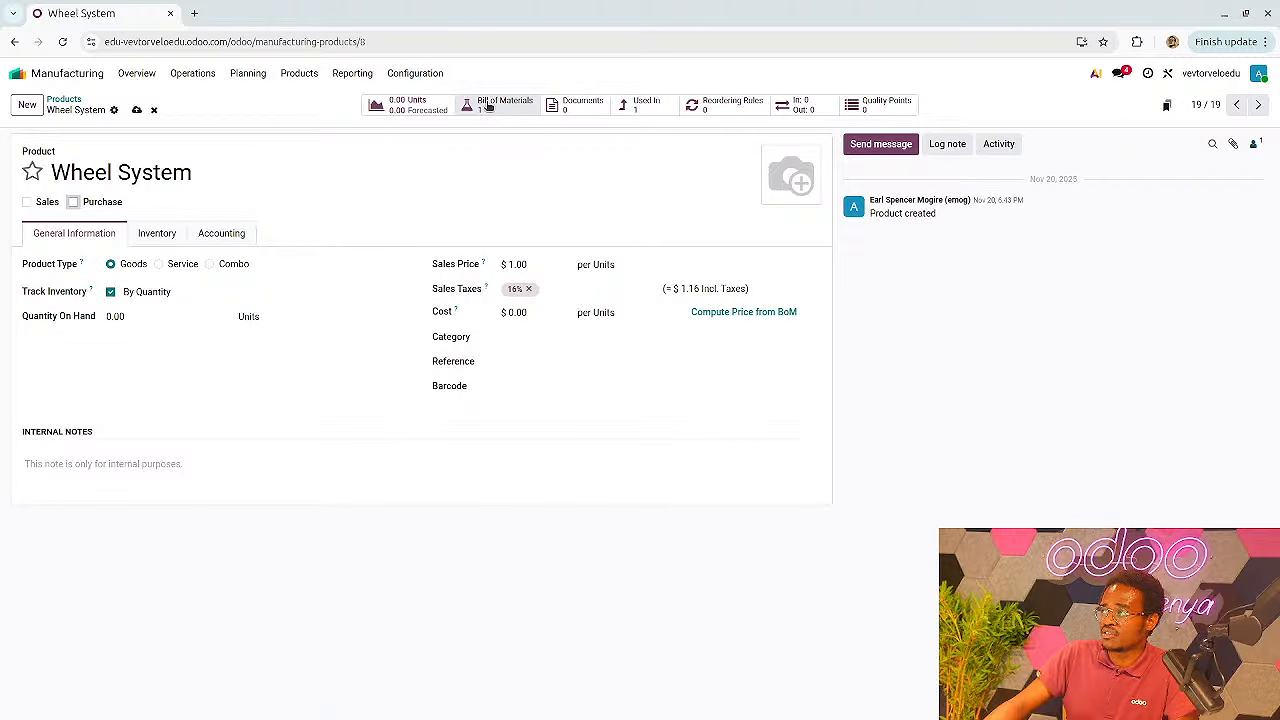
Review the components in the Wheel System bill of materials and return to the product list
{"action": "left_click", "coordinate": [488, 106]}
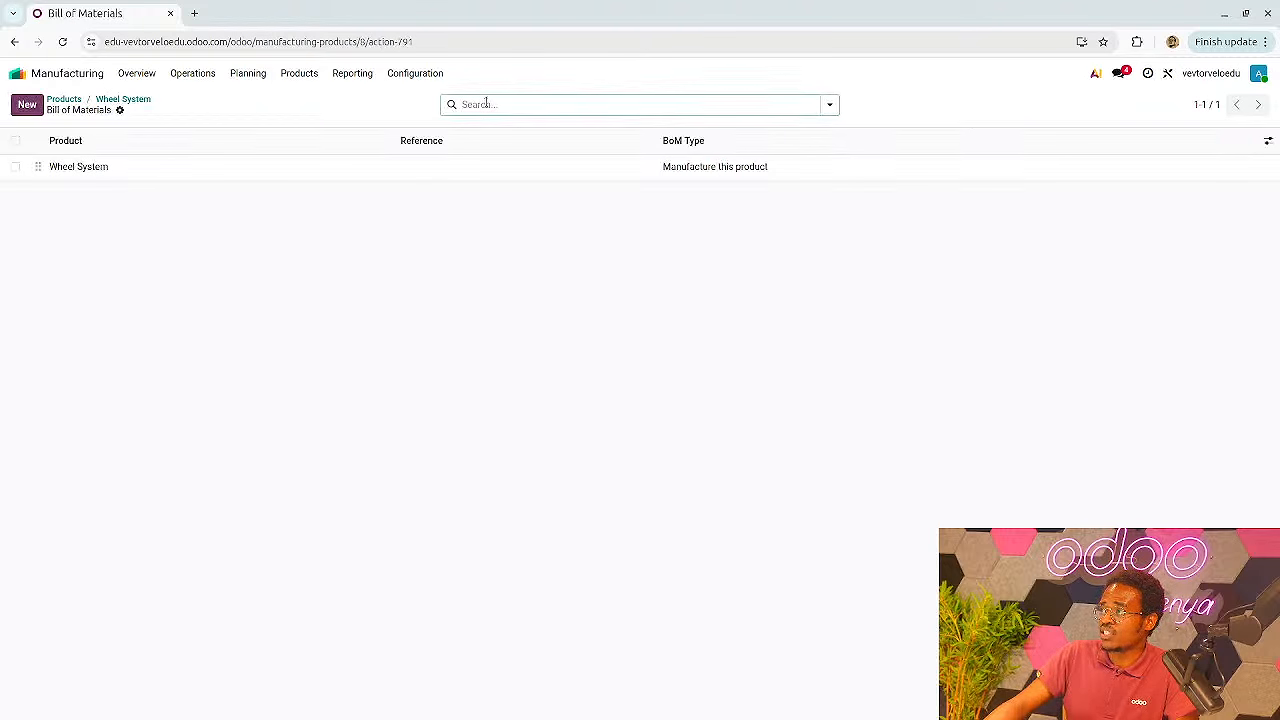
{"action": "left_click", "coordinate": [148, 170]}
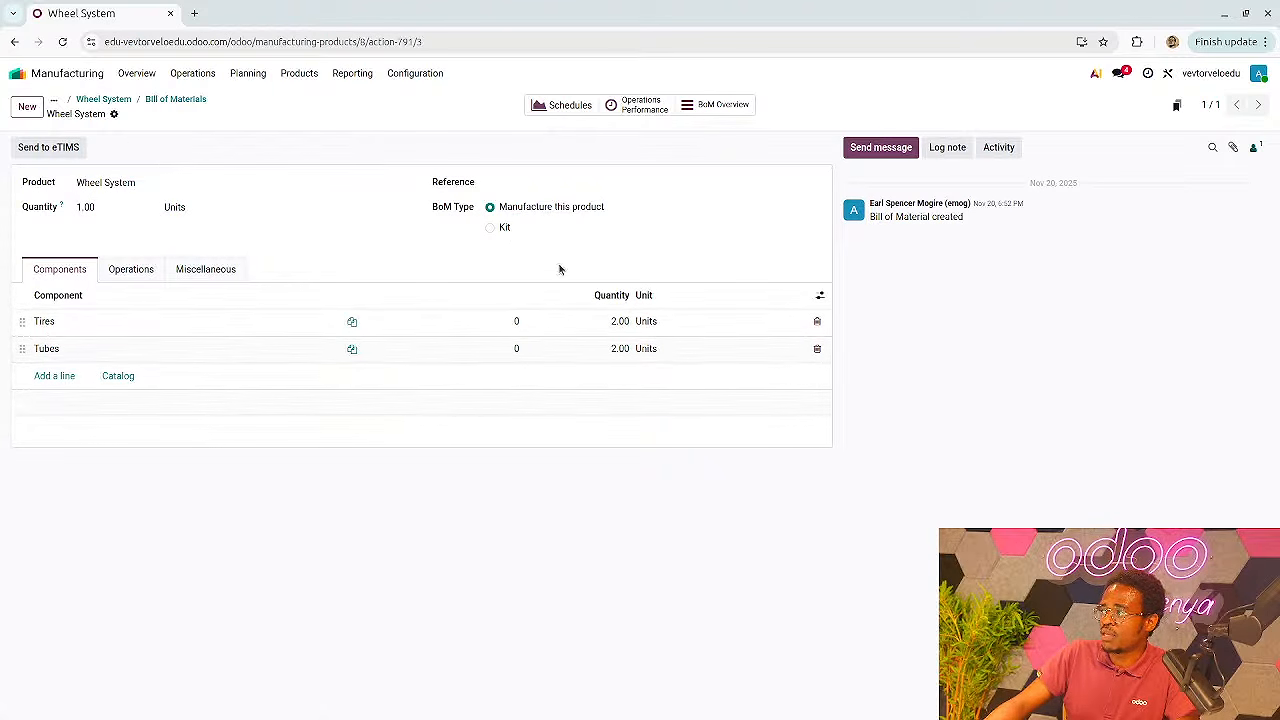
{"action": "left_click", "coordinate": [176, 100]}
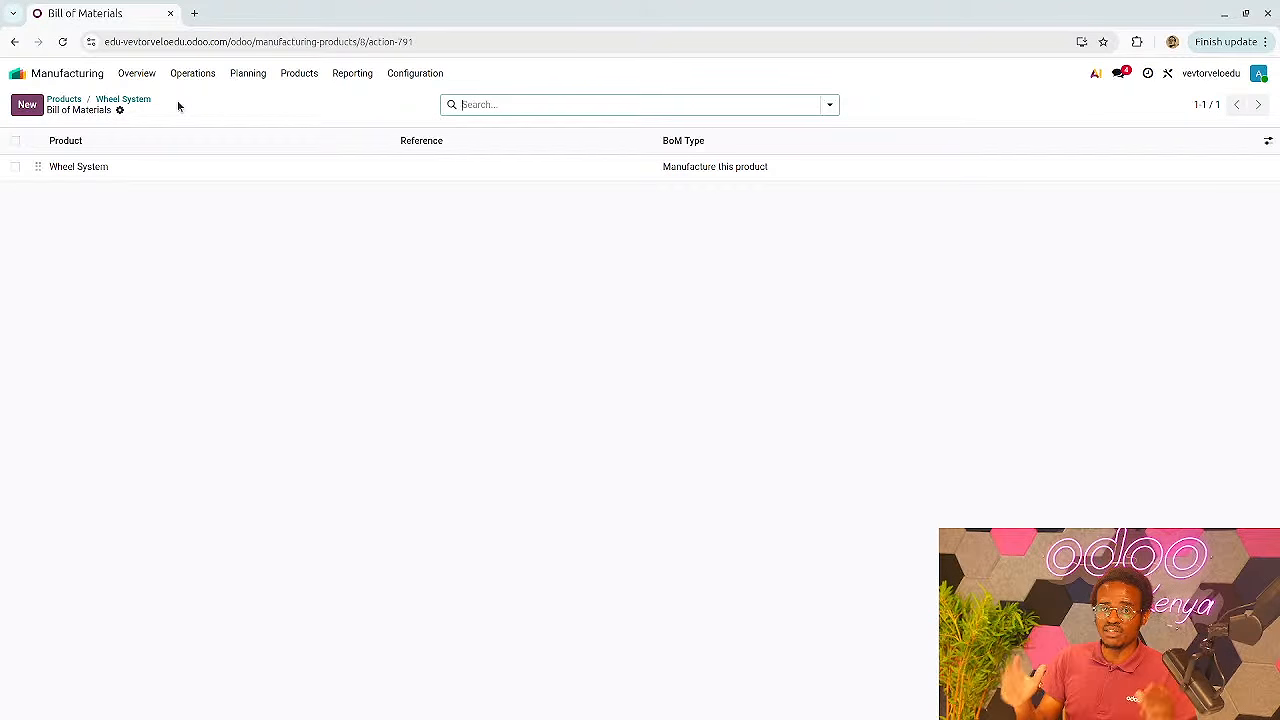
{"action": "left_click", "coordinate": [122, 104]}
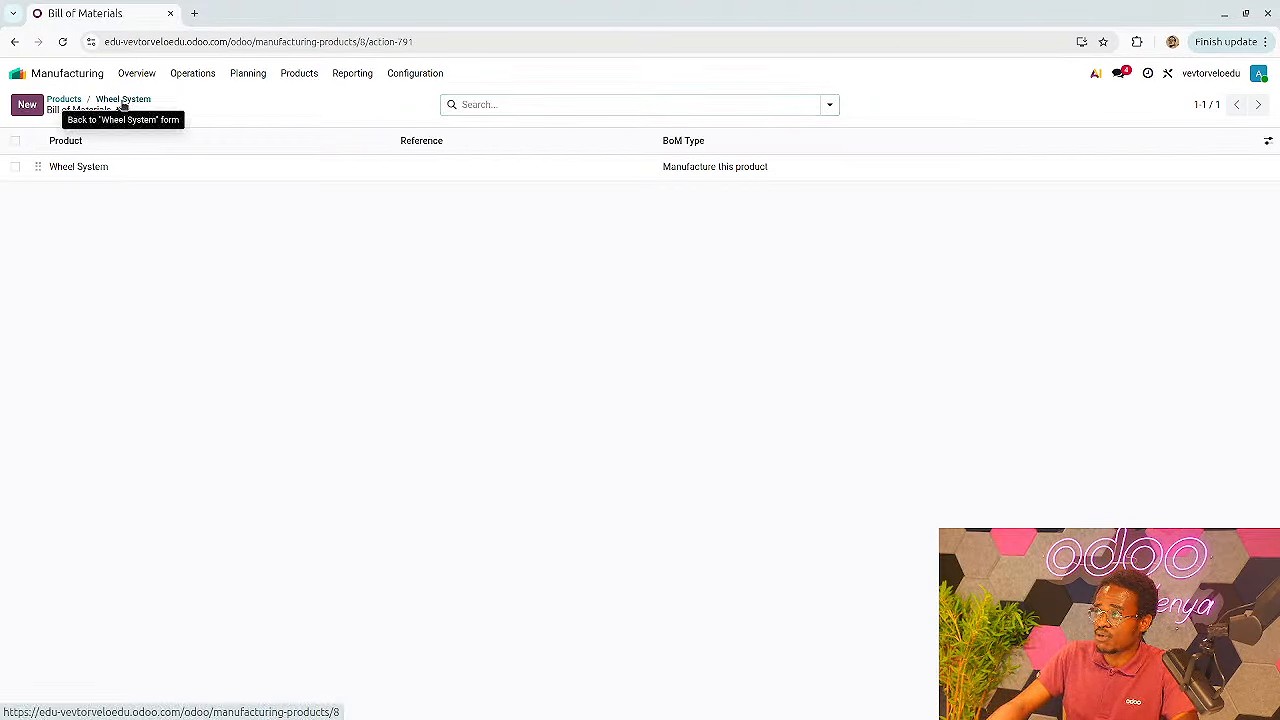
{"action": "left_click", "coordinate": [59, 97]}
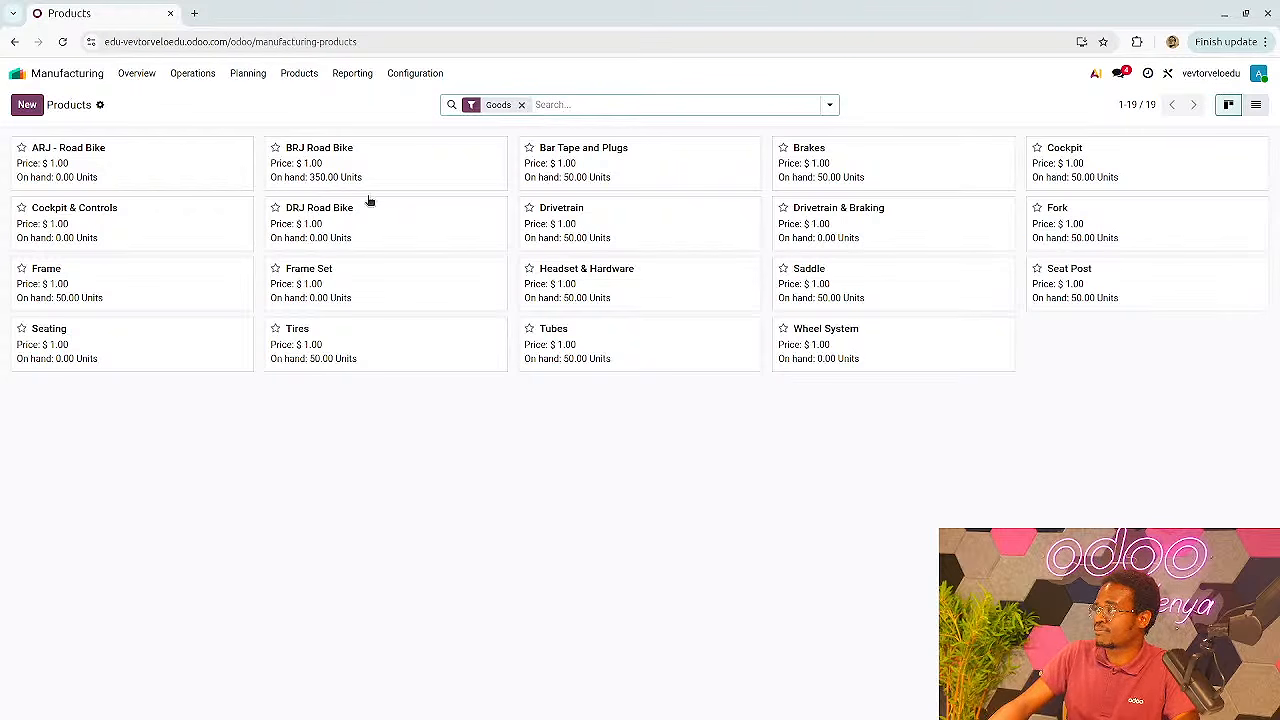
Open the DRJ Road Bike bill of materials and review its components
{"action": "left_click", "coordinate": [312, 220]}
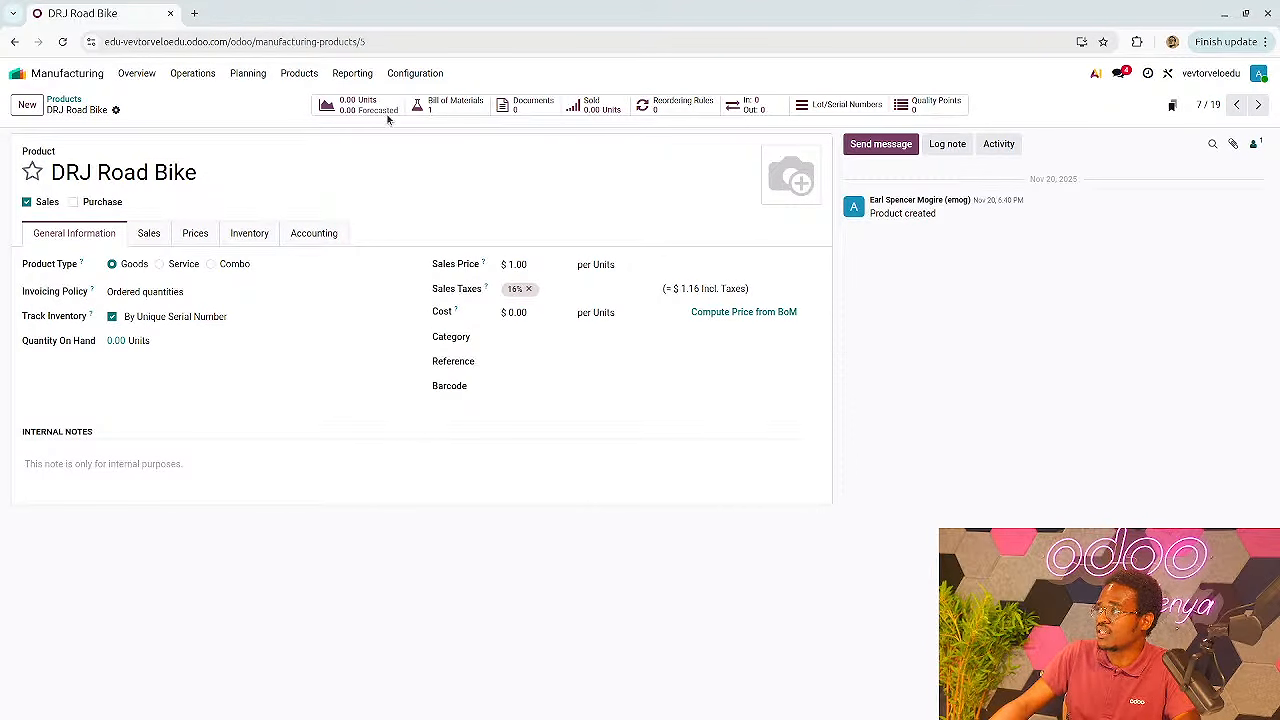
{"action": "left_click", "coordinate": [438, 104]}
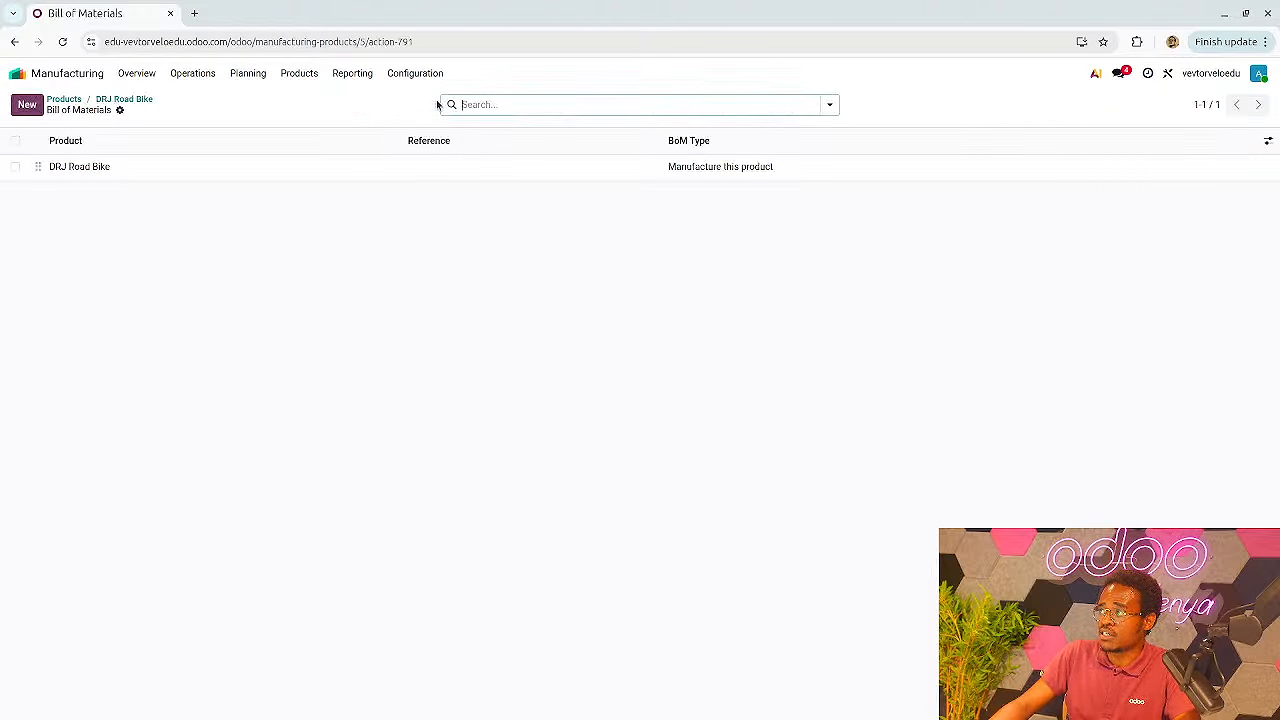
{"action": "left_click", "coordinate": [89, 174]}
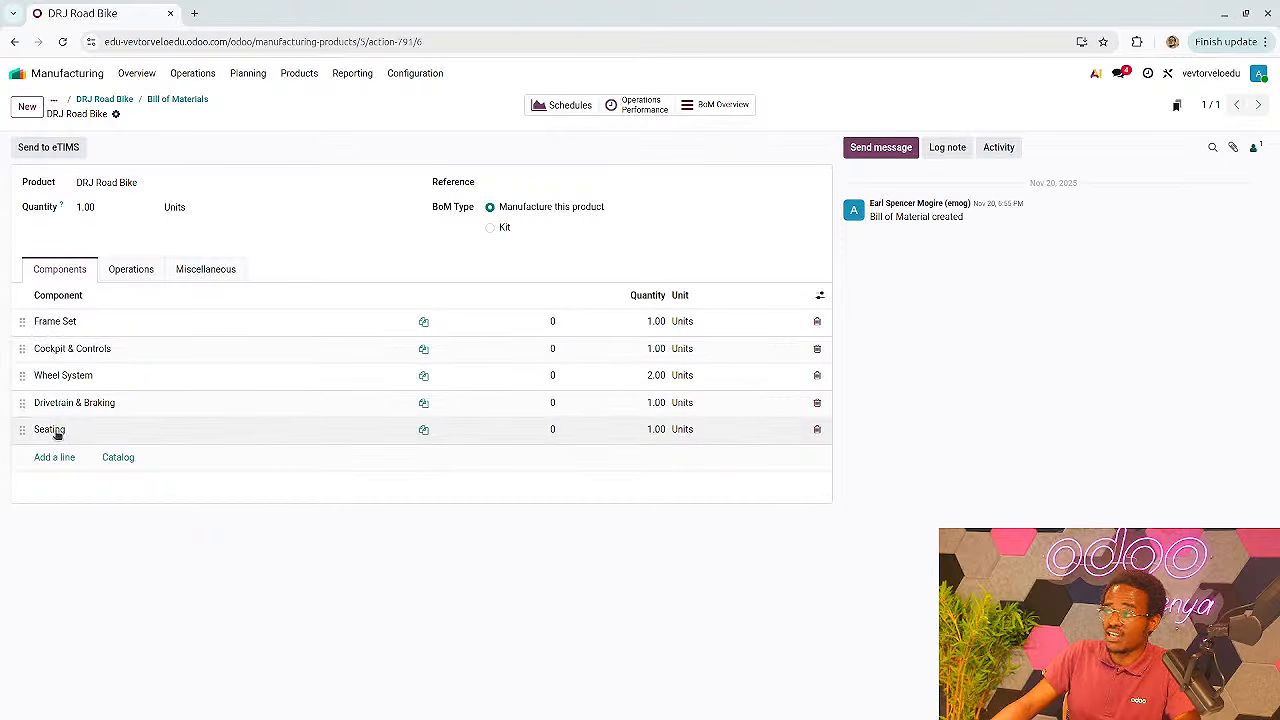
Open the DRJ Road Bike BoM overview and expand every subassembly from Frame Set to Seating to examine the full component structure
{"action": "left_click", "coordinate": [701, 106]}
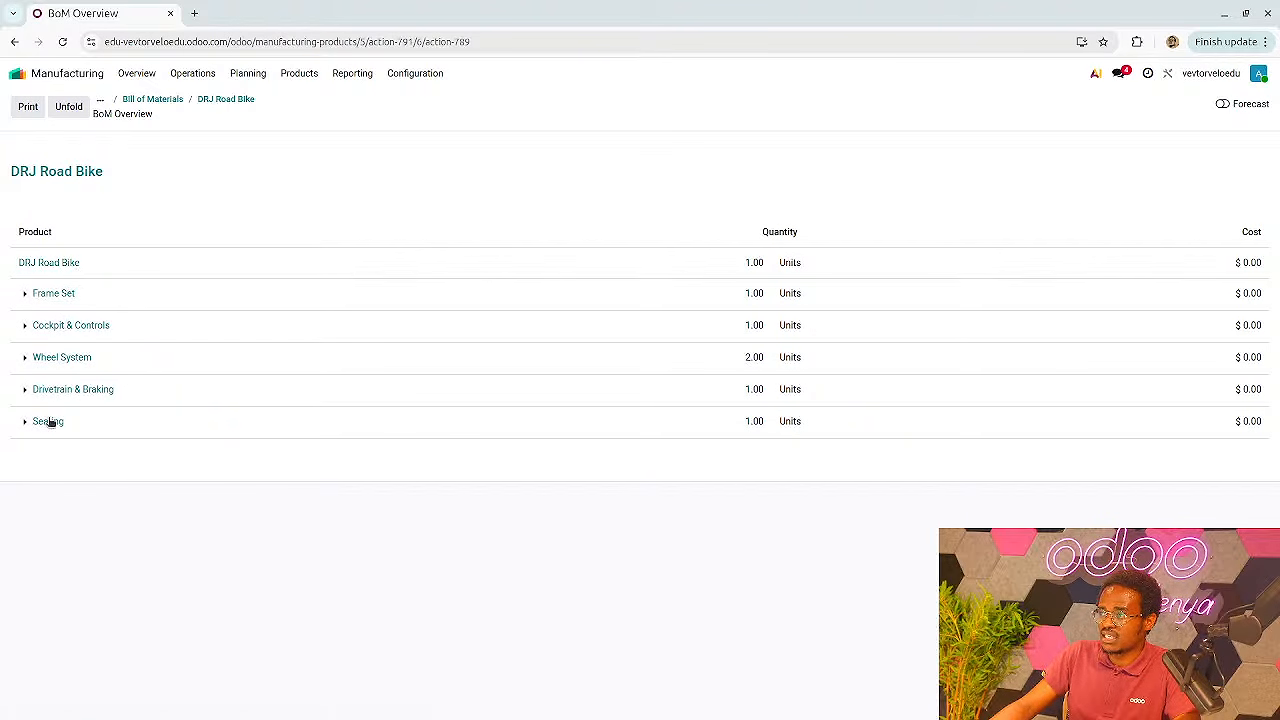
{"action": "left_click", "coordinate": [24, 294]}
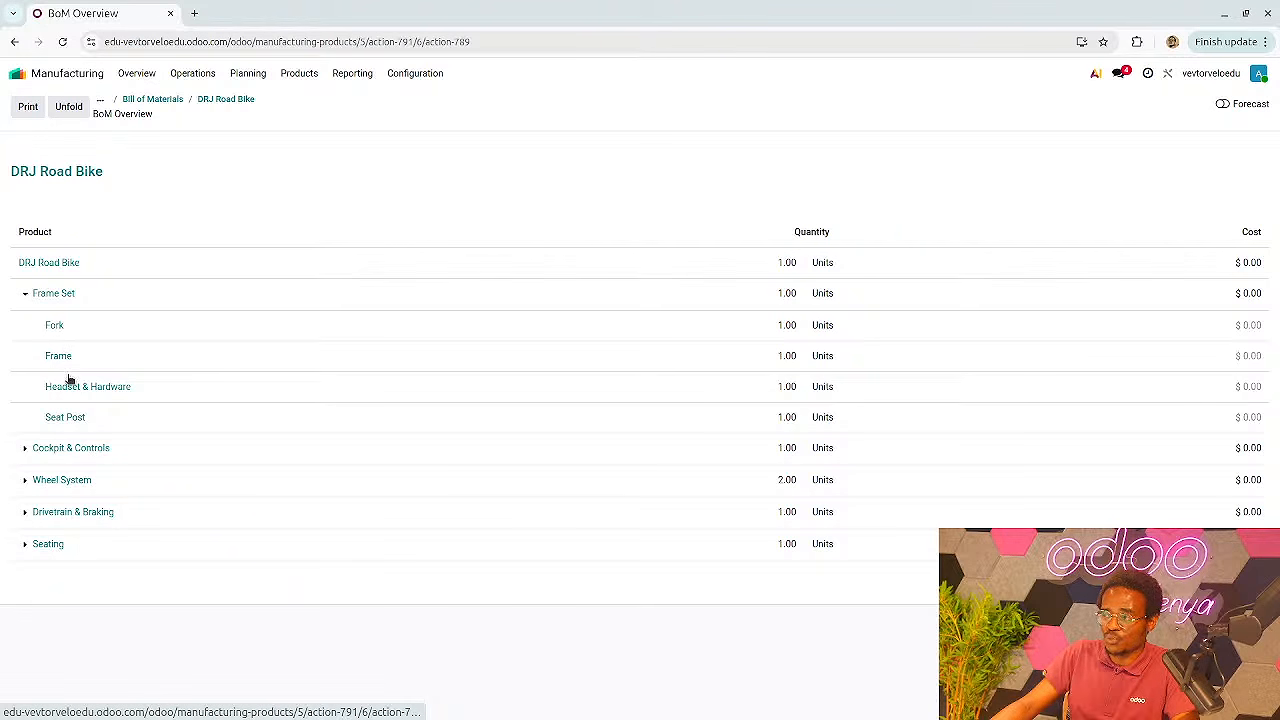
{"action": "left_click", "coordinate": [25, 448]}
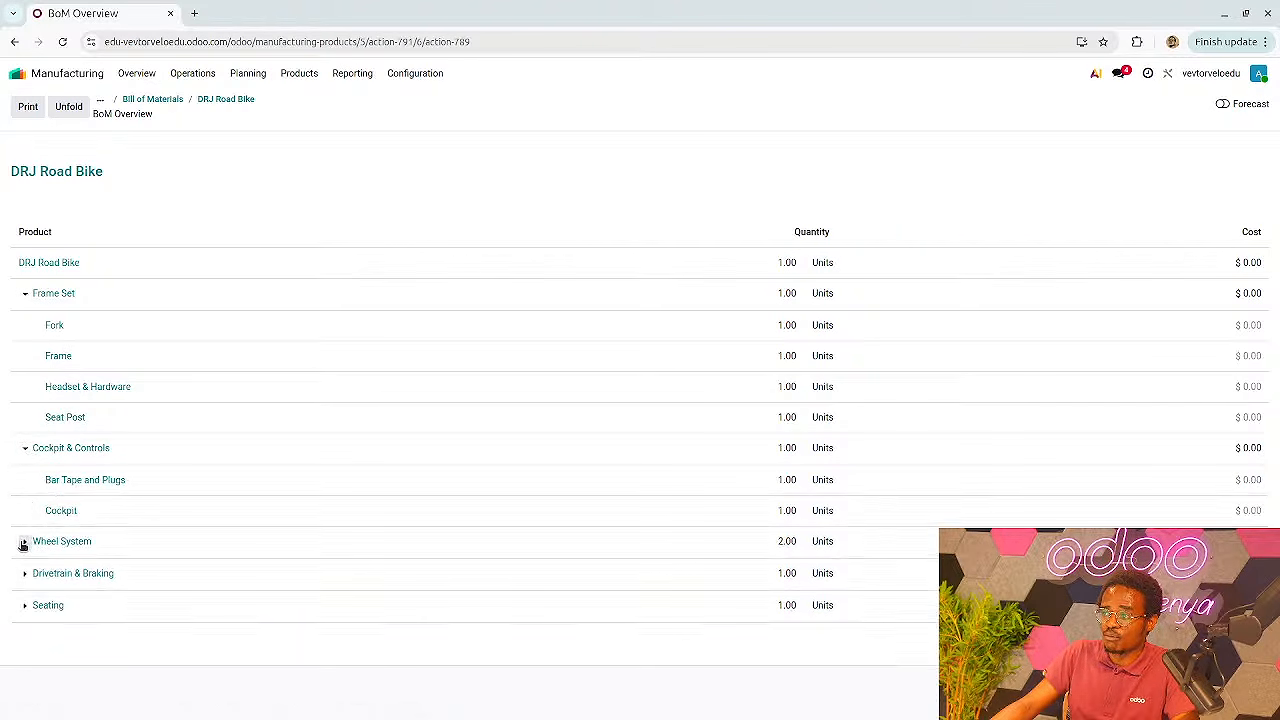
{"action": "left_click", "coordinate": [25, 541]}
{"action": "left_click", "coordinate": [25, 634]}
{"action": "scroll", "coordinate": [25, 645], "scroll_direction": "down", "scroll_amount": 1}
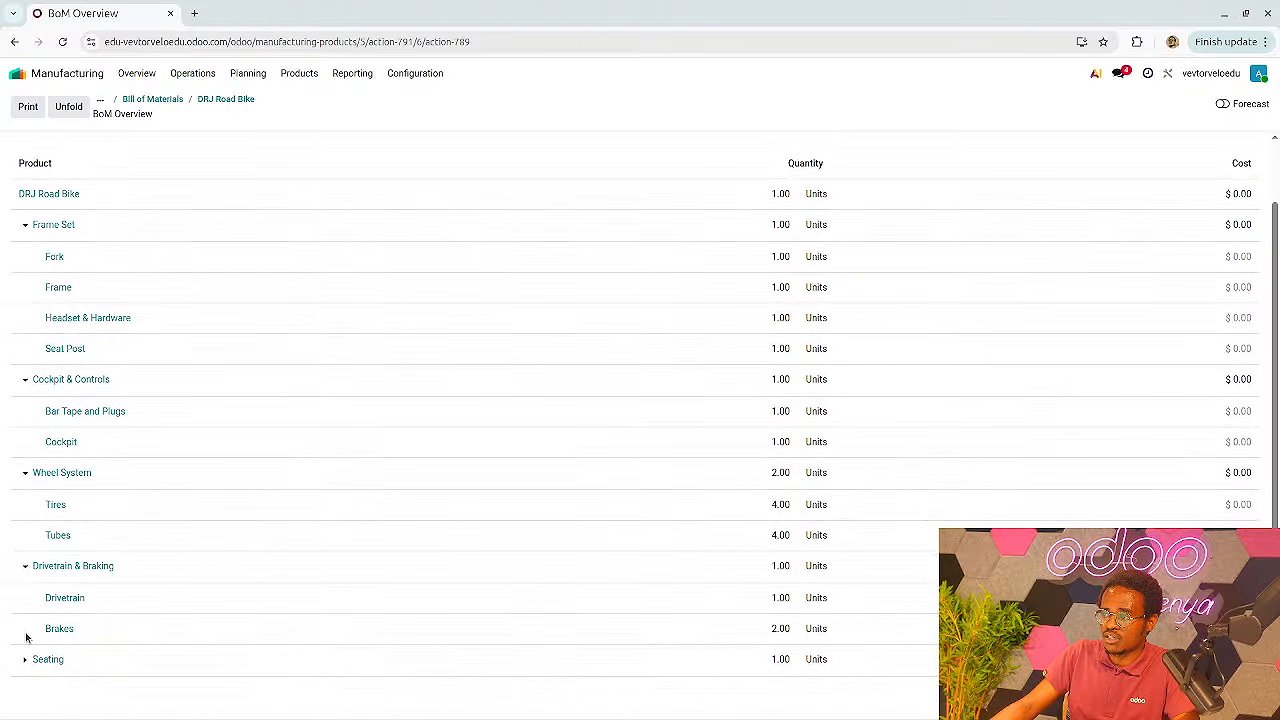
{"action": "left_click", "coordinate": [25, 658]}
{"action": "scroll", "coordinate": [43, 634], "scroll_direction": "down", "scroll_amount": 1}
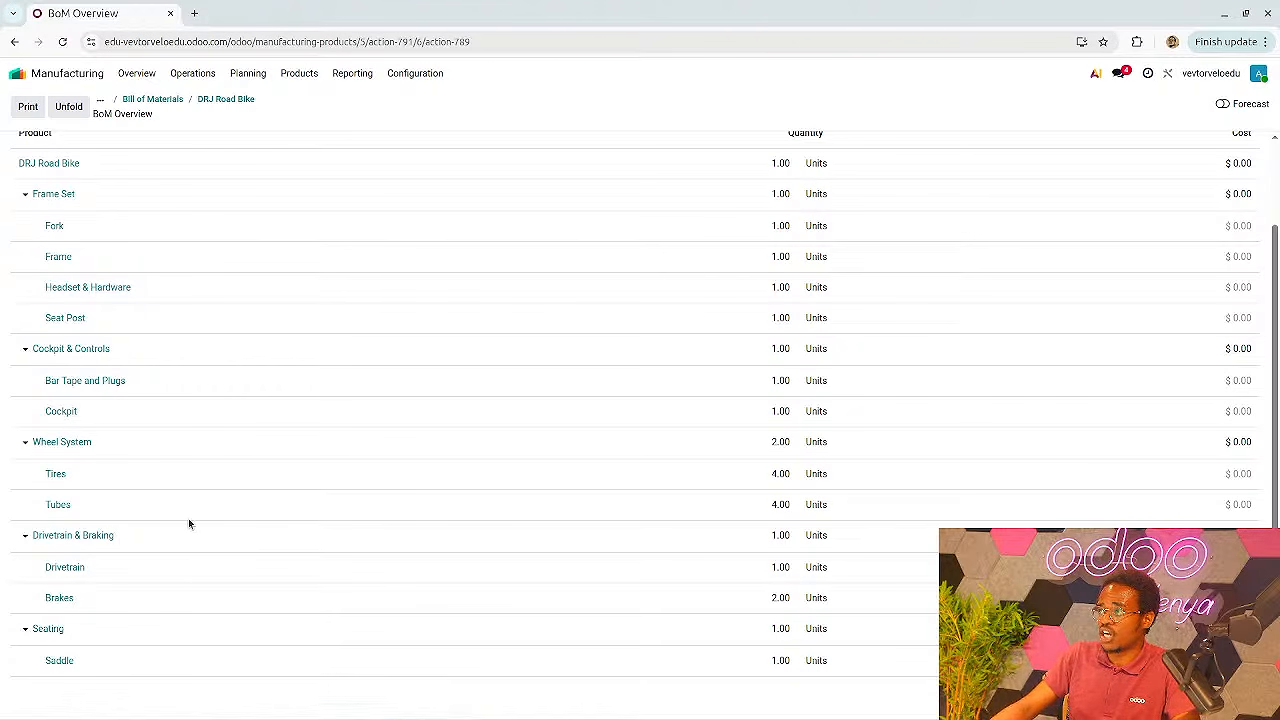
{"action": "scroll", "coordinate": [188, 523], "scroll_direction": "up", "scroll_amount": 2}
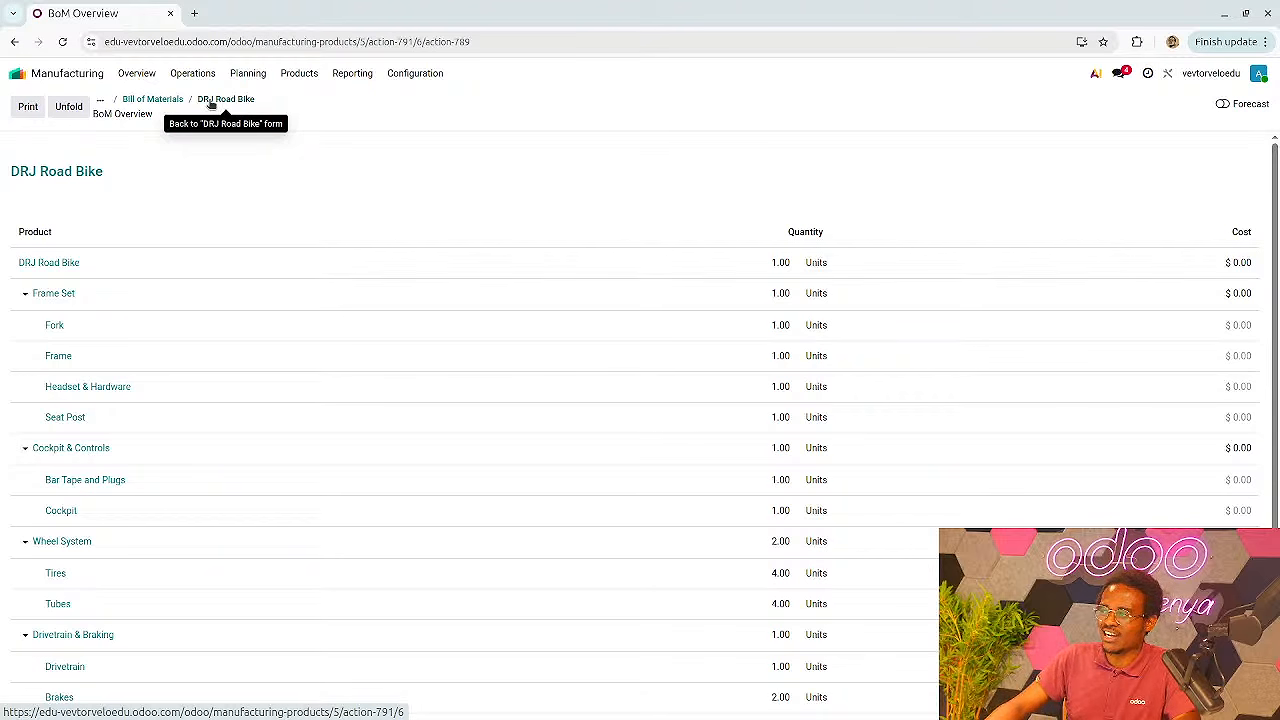
Leave the DRJ Road Bike BoM overview and go back to the list of manufacturing products
{"action": "left_click", "coordinate": [211, 104]}
{"action": "left_click", "coordinate": [178, 99]}
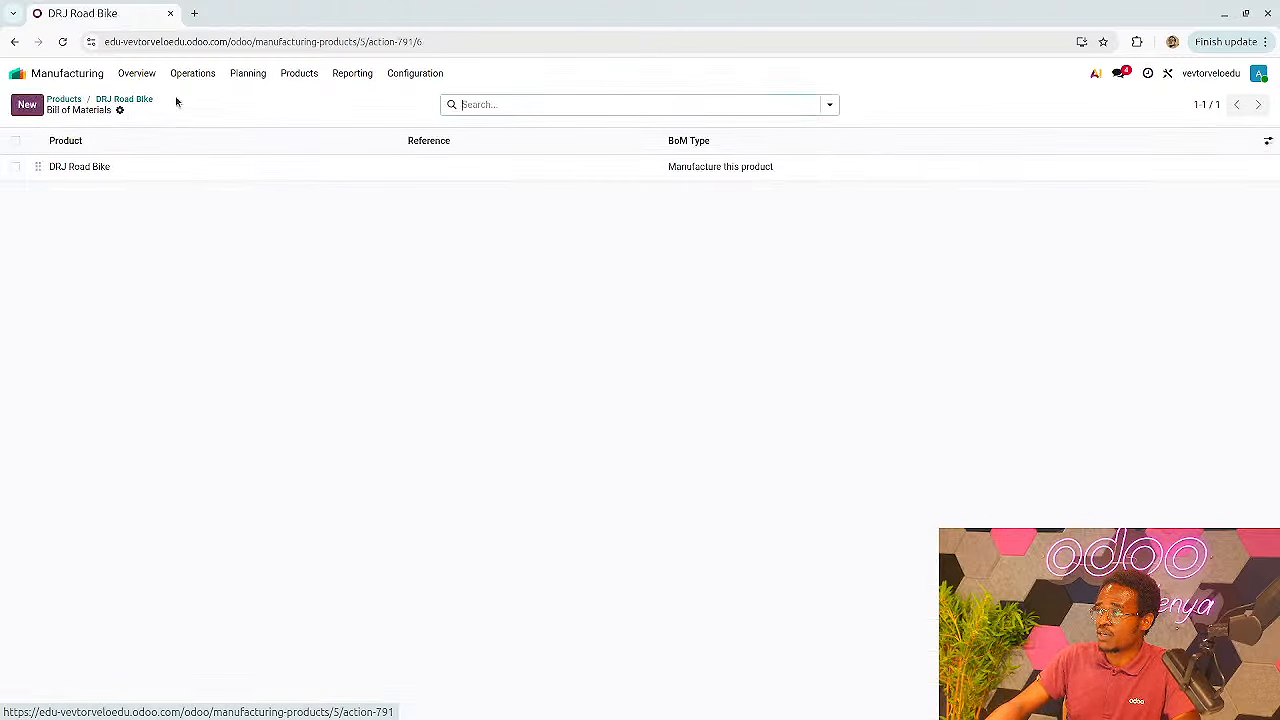
{"action": "left_click", "coordinate": [120, 99]}
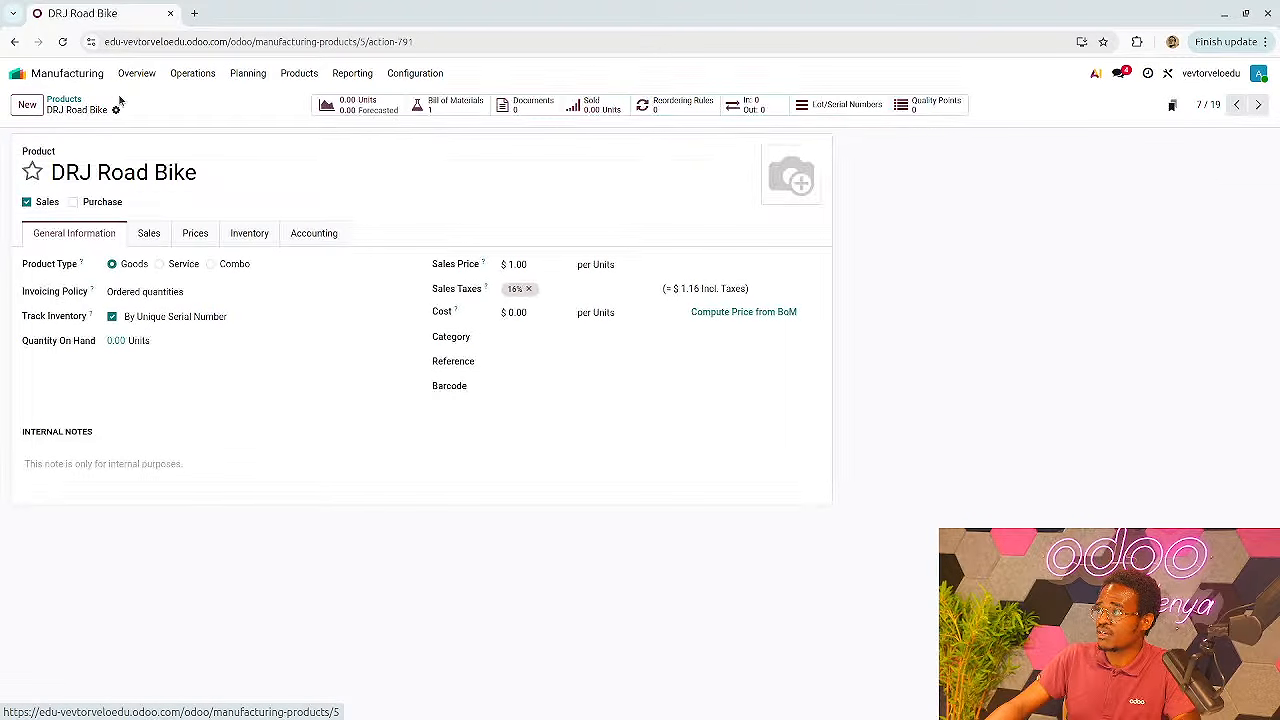
{"action": "left_click", "coordinate": [58, 98]}
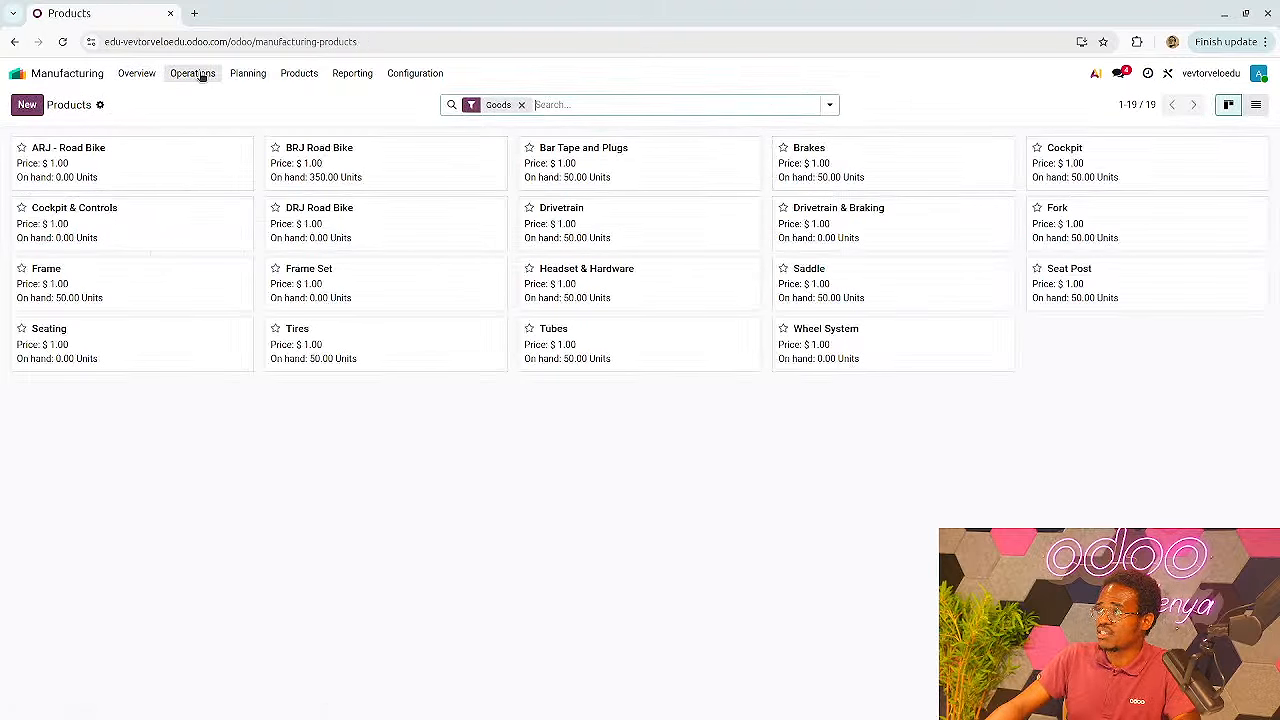
Open the Master Production Schedule and start adding a product, choosing DRJ Road Bike
{"action": "left_click", "coordinate": [234, 76]}
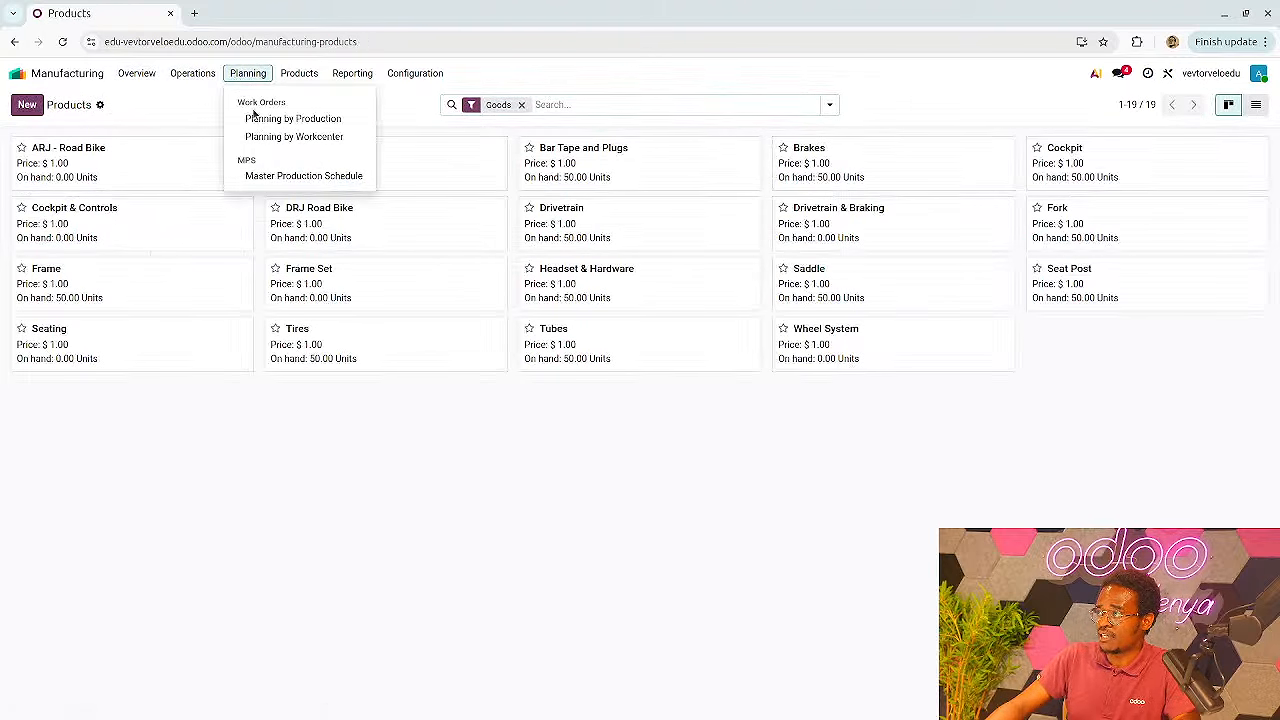
{"action": "left_click", "coordinate": [277, 176]}
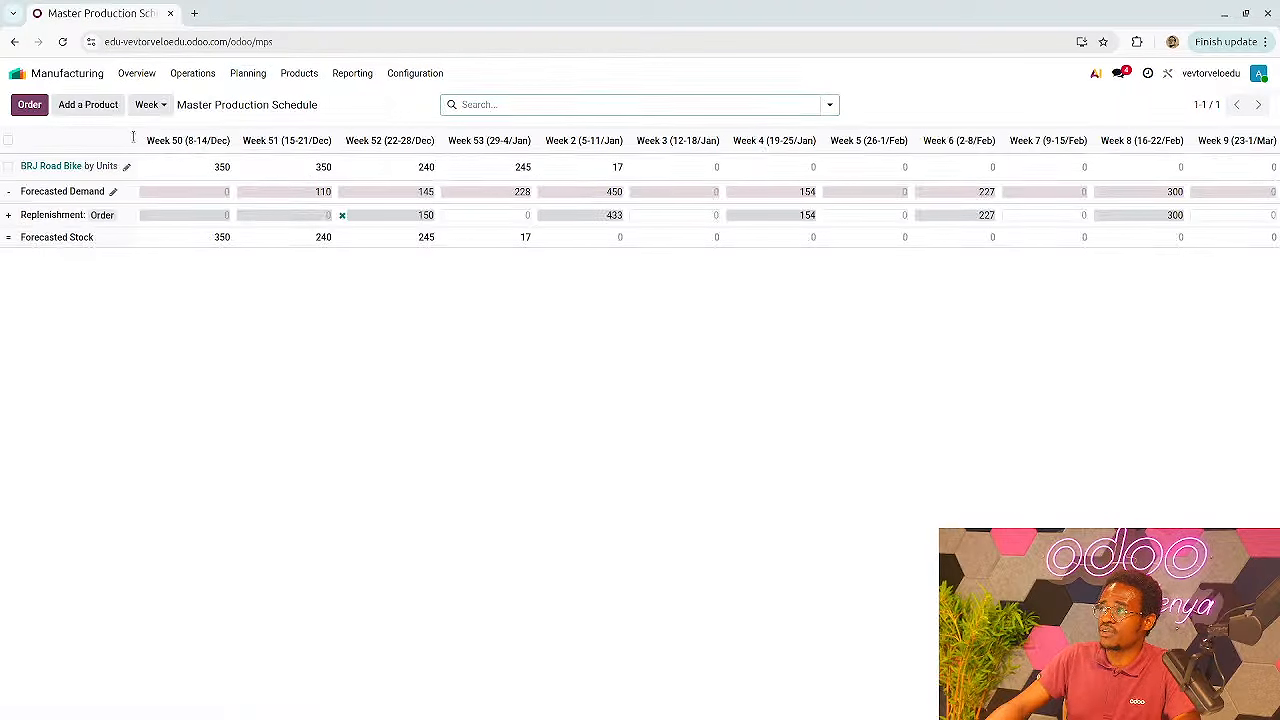
{"action": "left_click", "coordinate": [88, 105]}
{"action": "type", "text": "c"}
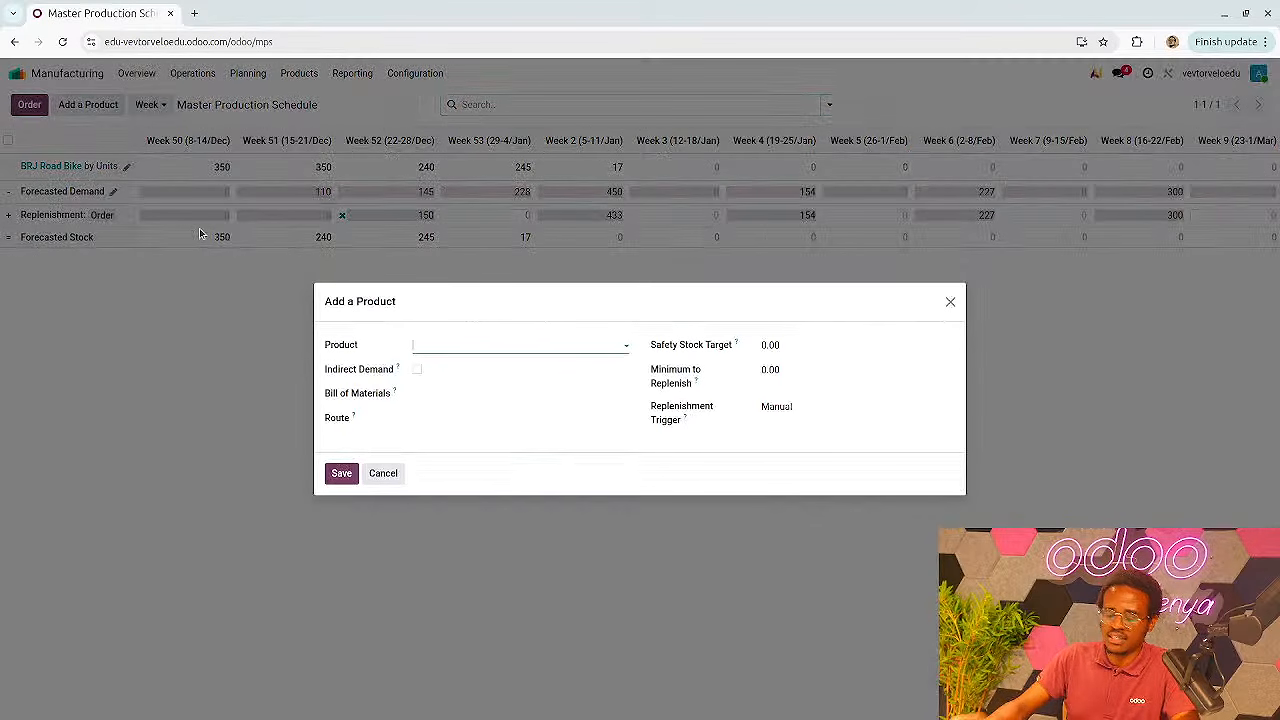
{"action": "type", "text": "rj"}
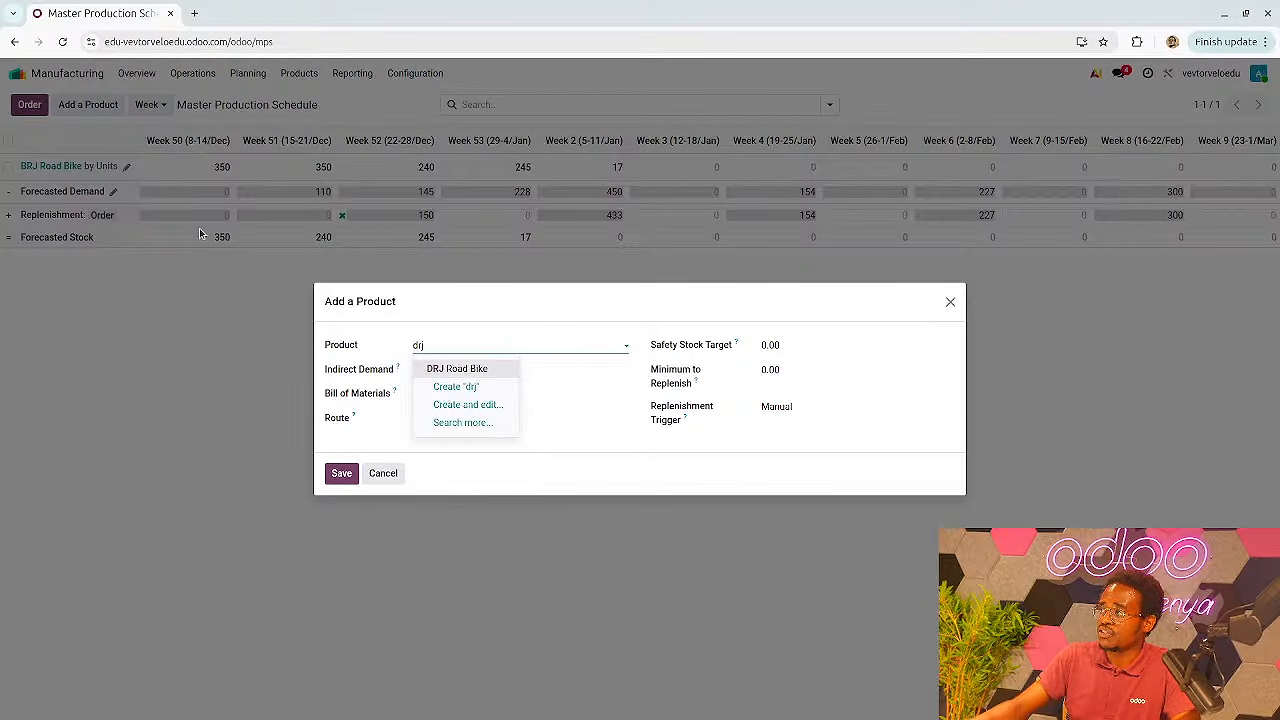
{"action": "left_click", "coordinate": [482, 370]}
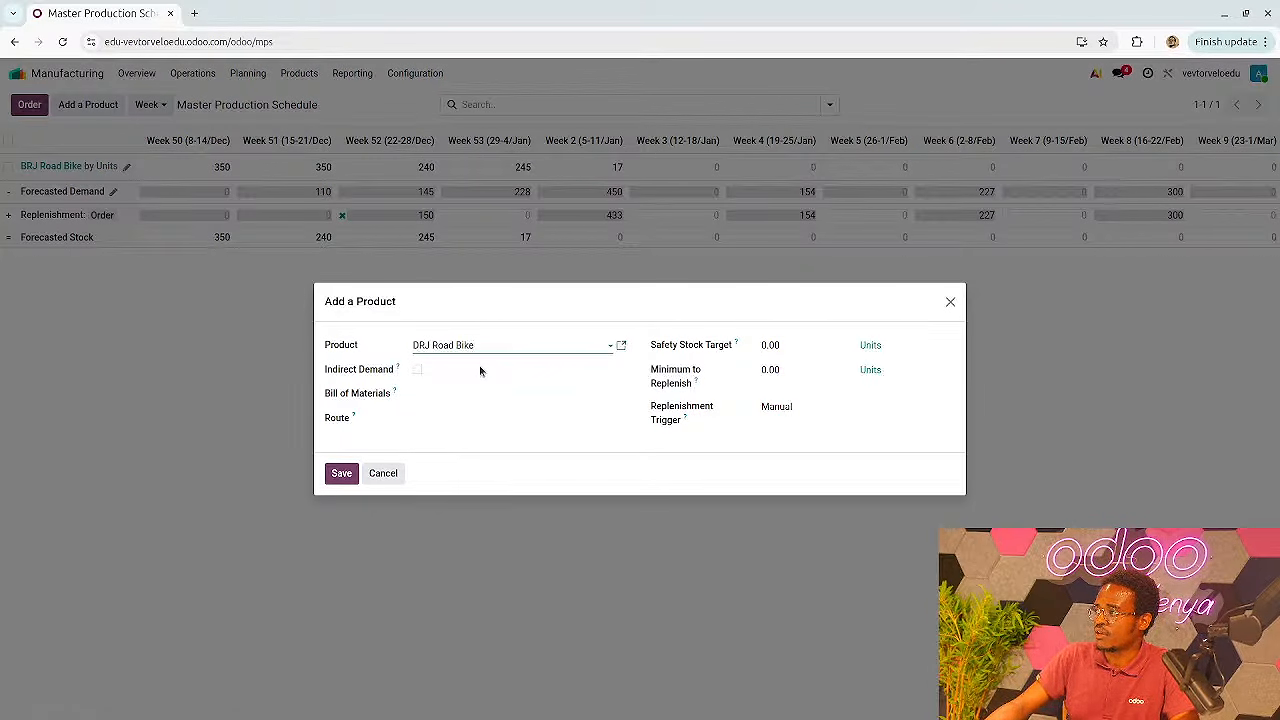
Assign the DRJ Road Bike bill of materials and the Manufacture route, and save the product to the schedule
{"action": "left_click", "coordinate": [444, 393]}
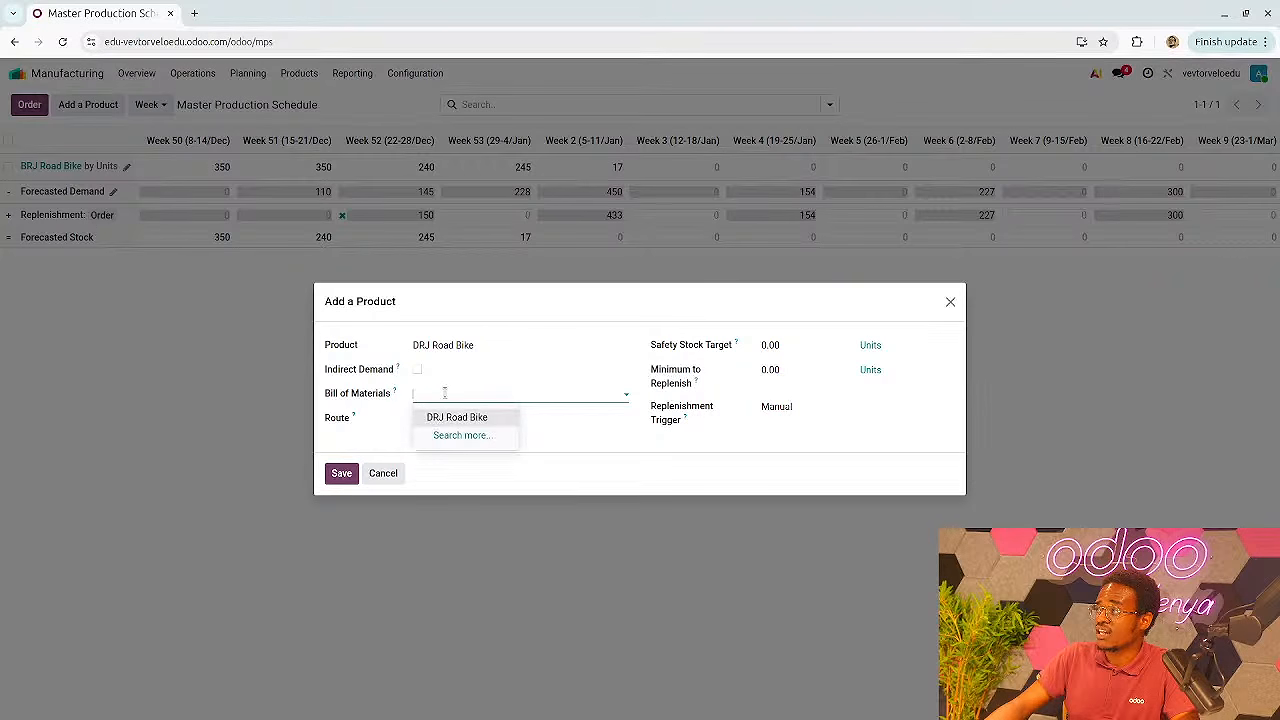
{"action": "left_click", "coordinate": [452, 417]}
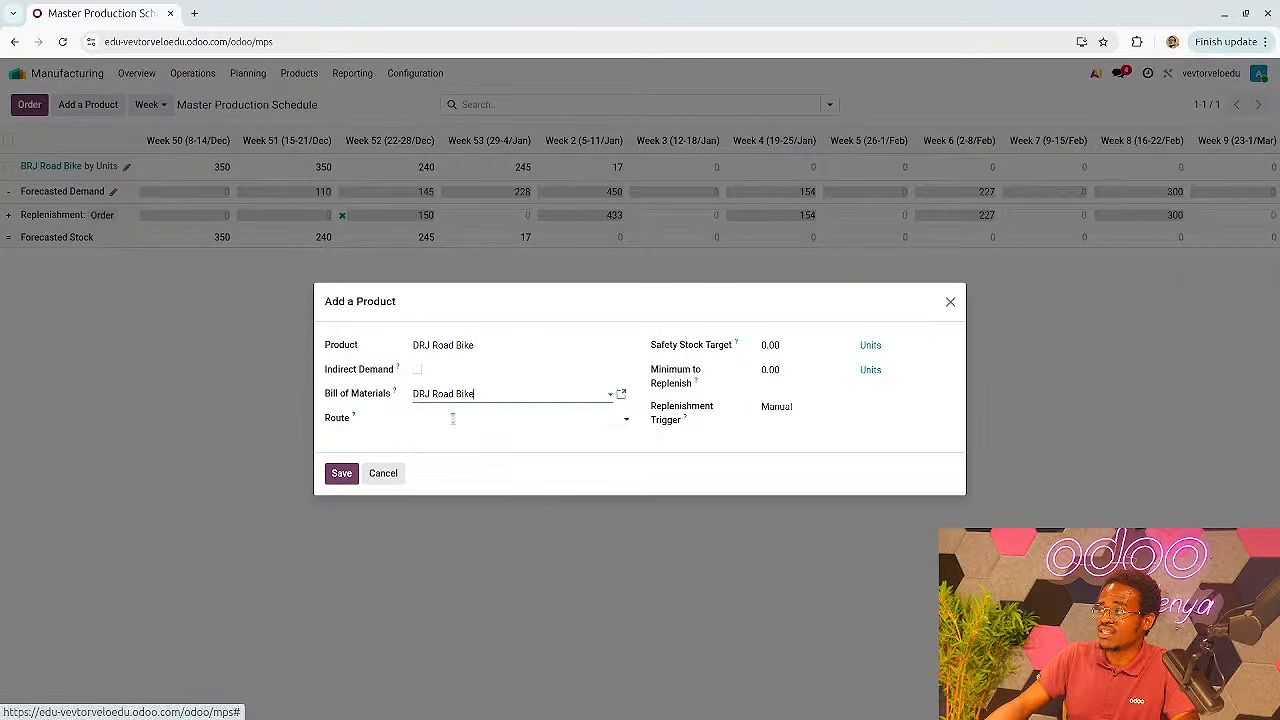
{"action": "left_click", "coordinate": [452, 418]}
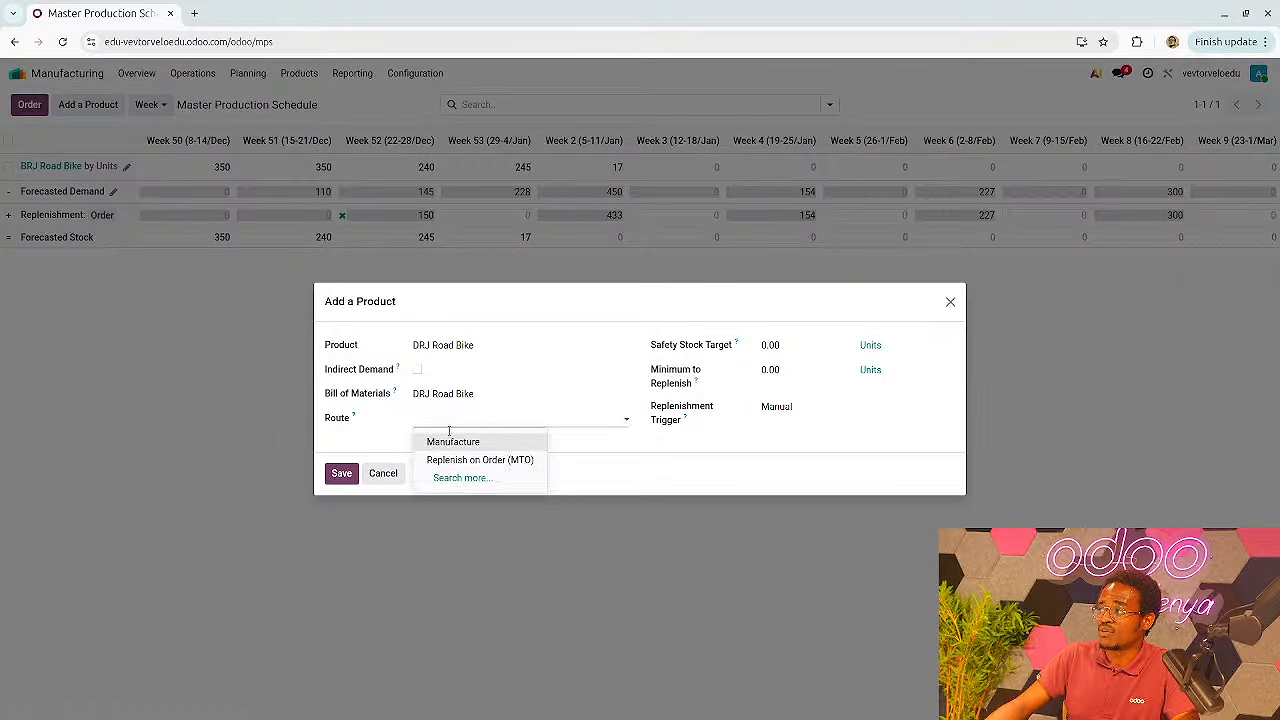
{"action": "left_click", "coordinate": [450, 442]}
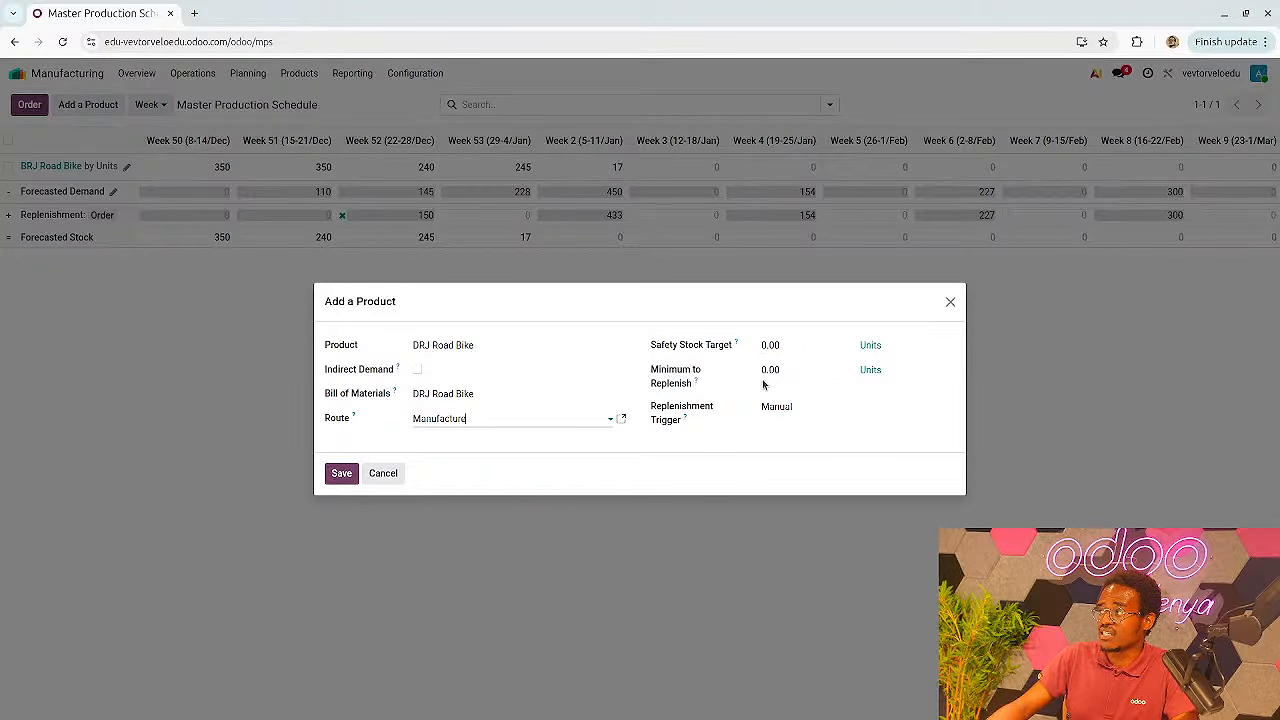
{"action": "left_click", "coordinate": [343, 475]}
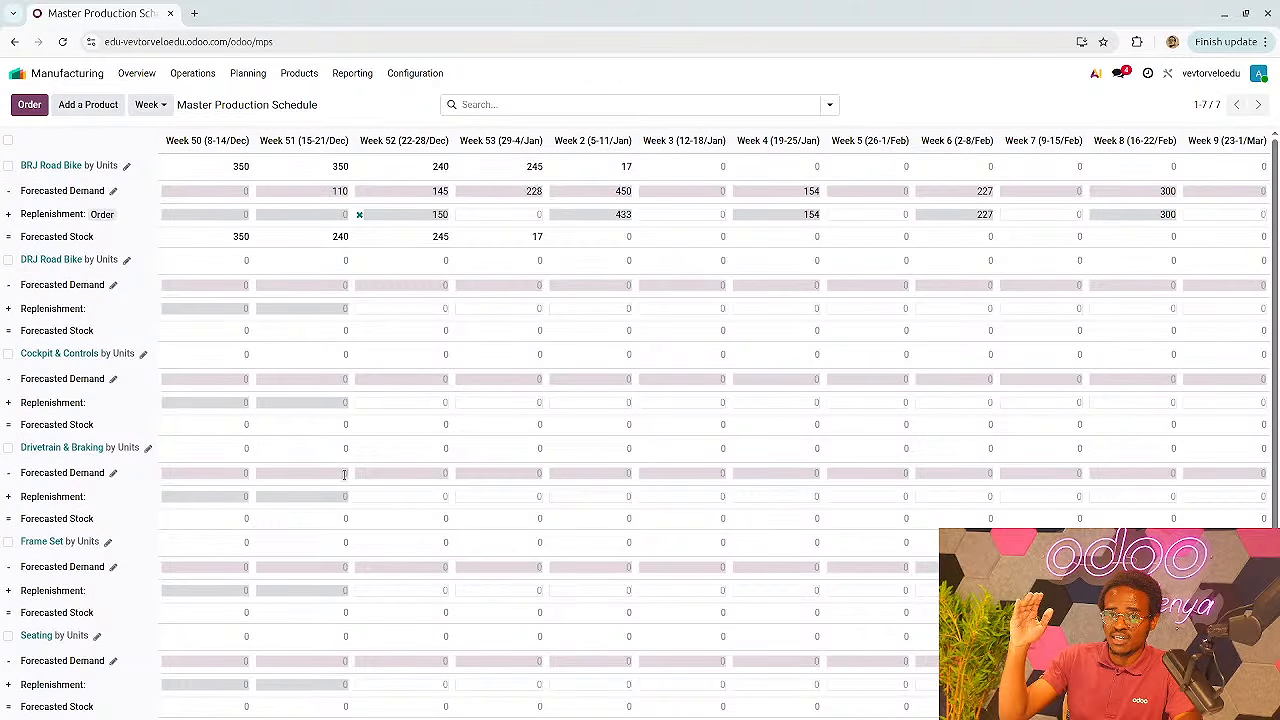
{"action": "scroll", "coordinate": [300, 516], "scroll_direction": "down", "scroll_amount": 1}
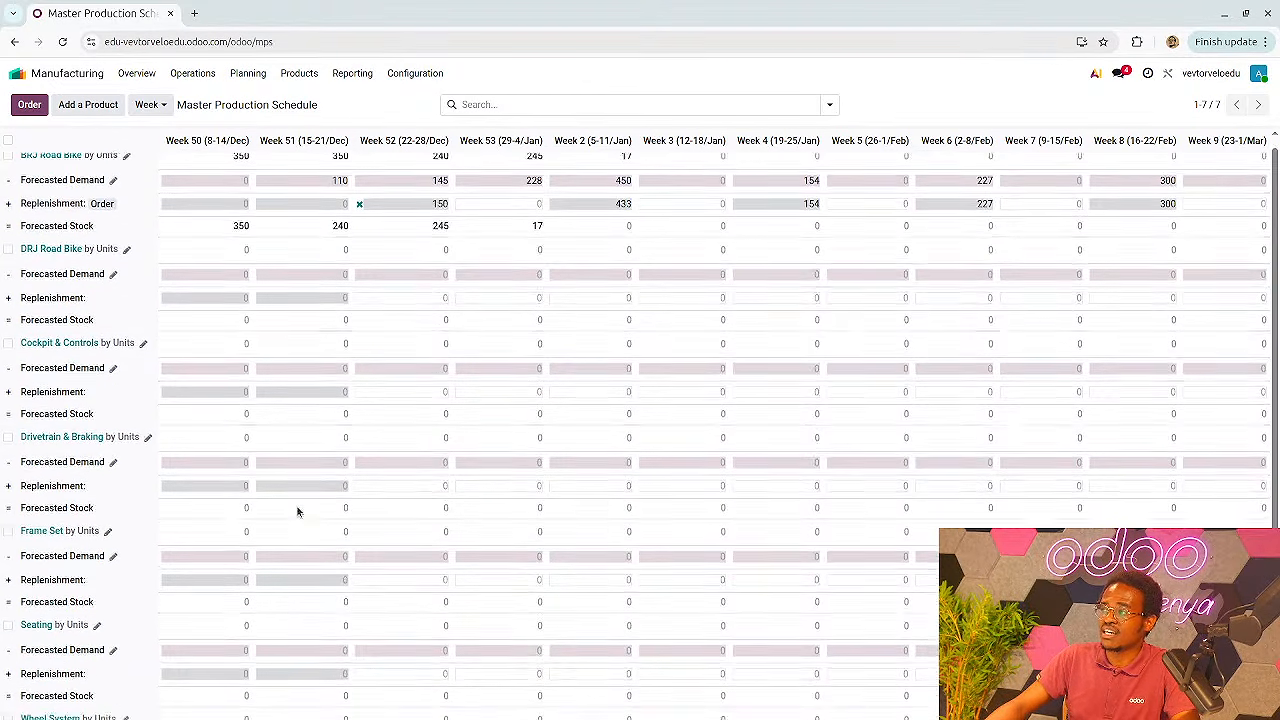
{"action": "scroll", "coordinate": [297, 514], "scroll_direction": "up", "scroll_amount": 1}
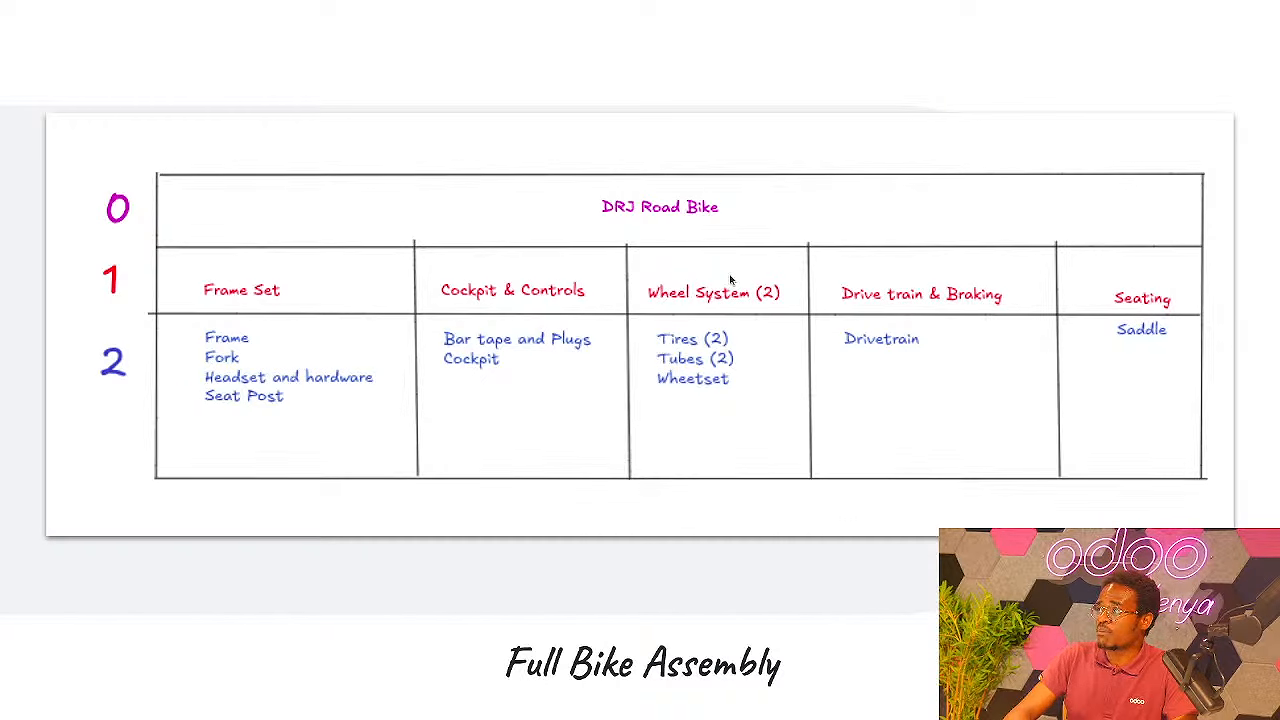
{"action": "key", "text": "Right"}
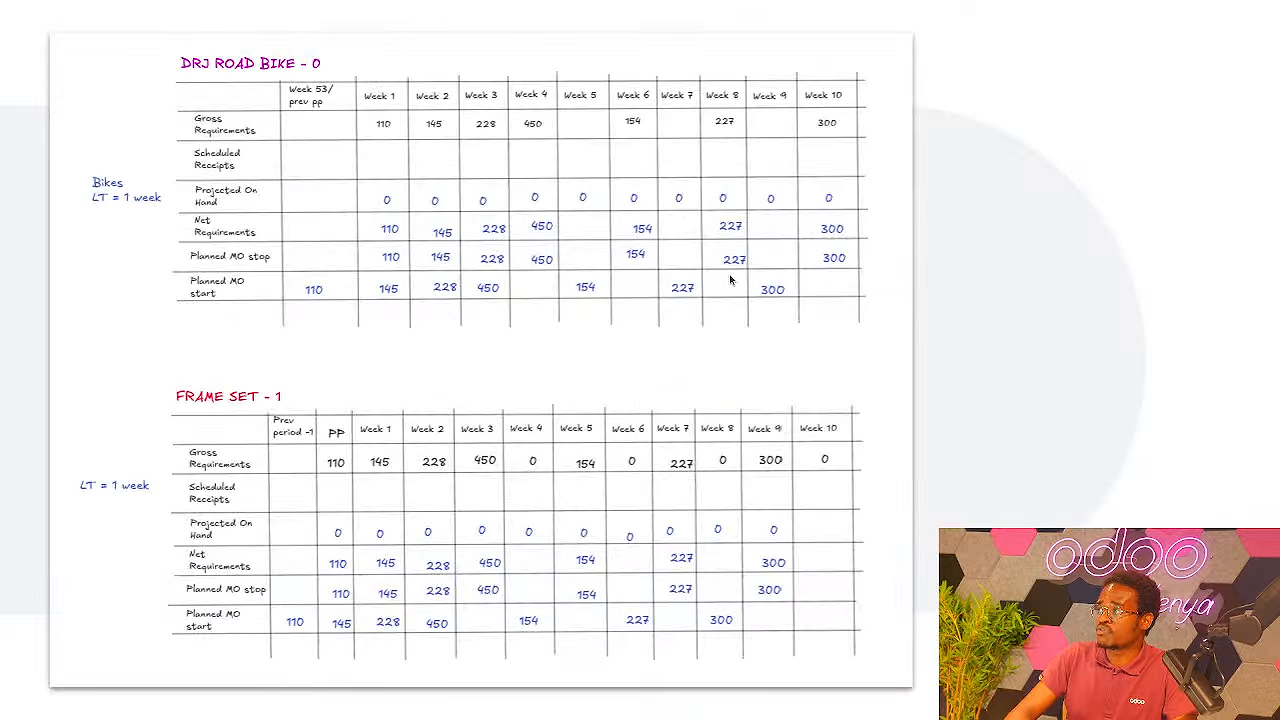
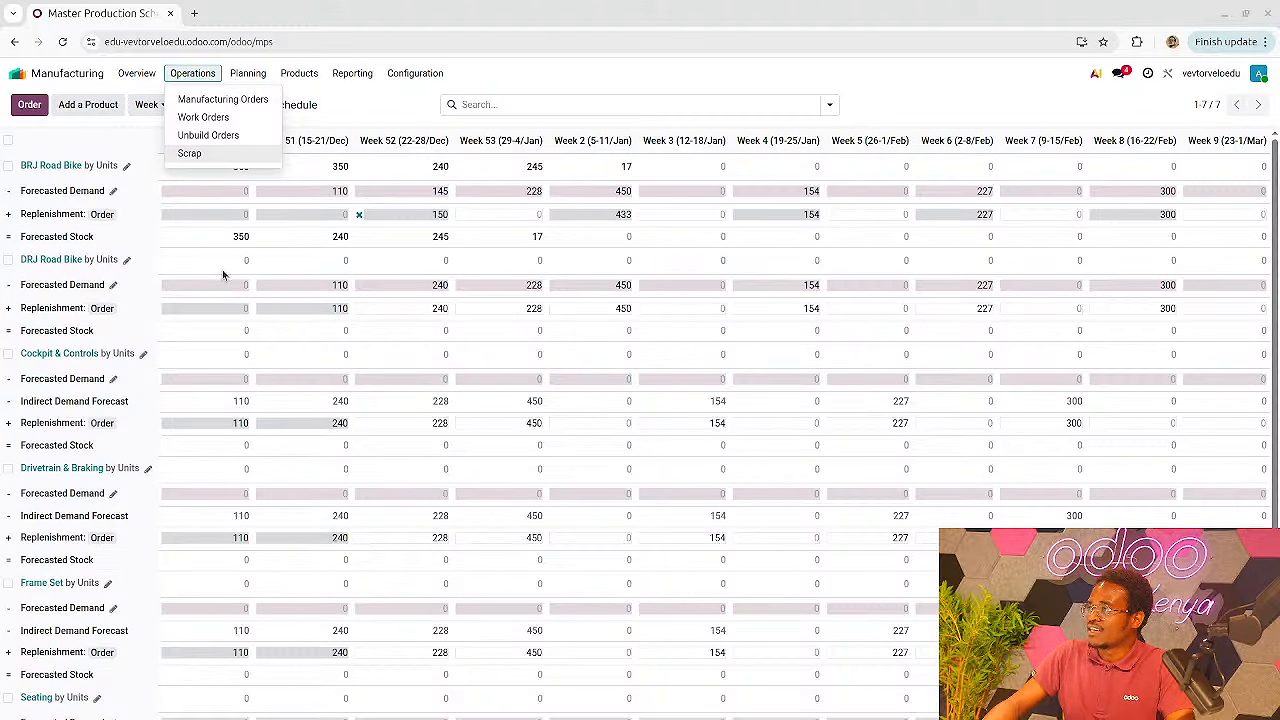
Review the DRJ Road Bike forecasted demand from Week 51 and the indirect demand of its subassemblies
{"action": "left_click", "coordinate": [304, 284]}
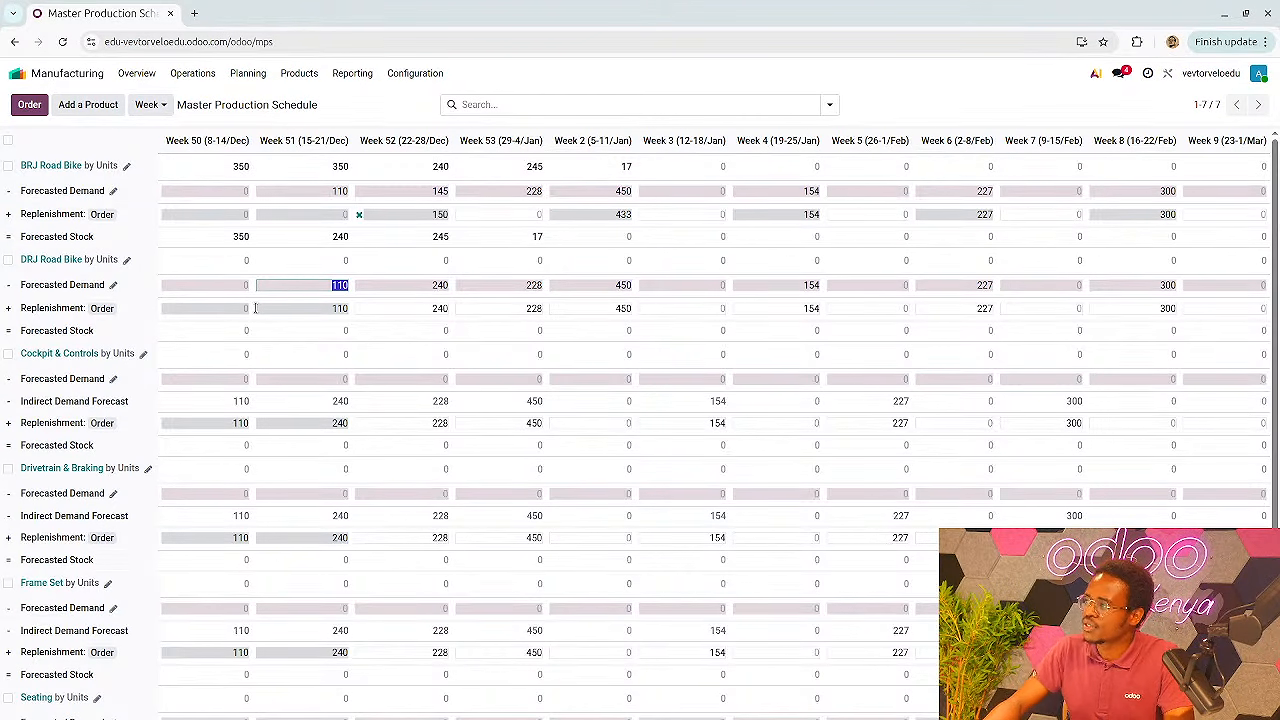
{"action": "scroll", "coordinate": [255, 308], "scroll_direction": "down", "scroll_amount": 1}
{"action": "scroll", "coordinate": [255, 308], "scroll_direction": "up", "scroll_amount": 1}
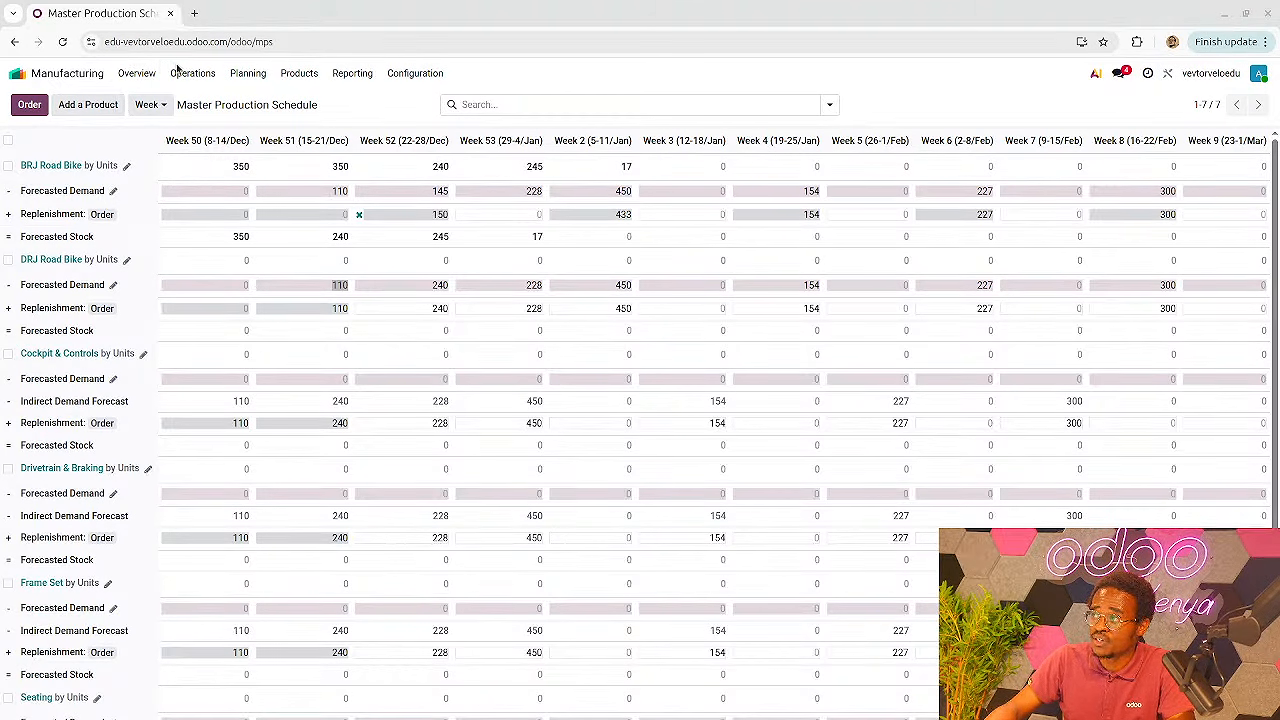
Open the manufacturing orders, check the scheduled date of Wheel System order WH/MO/00011, and return to the list
{"action": "left_click", "coordinate": [193, 73]}
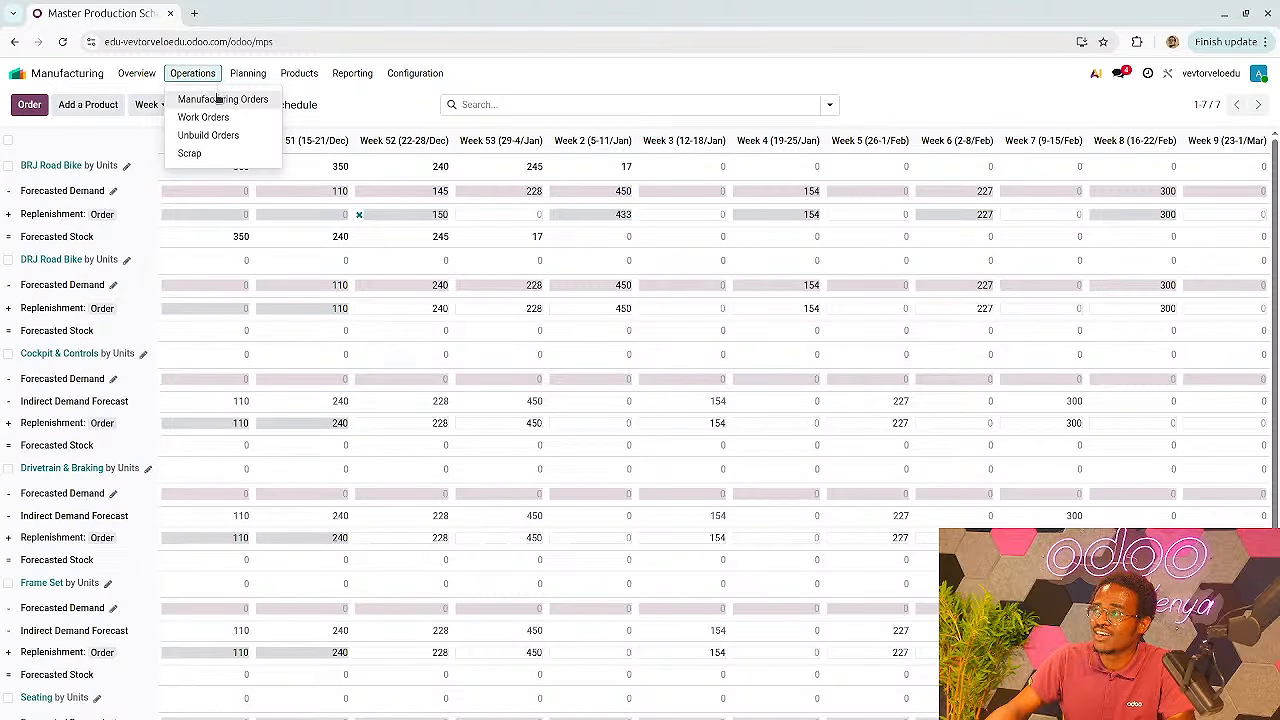
{"action": "left_click", "coordinate": [217, 99]}
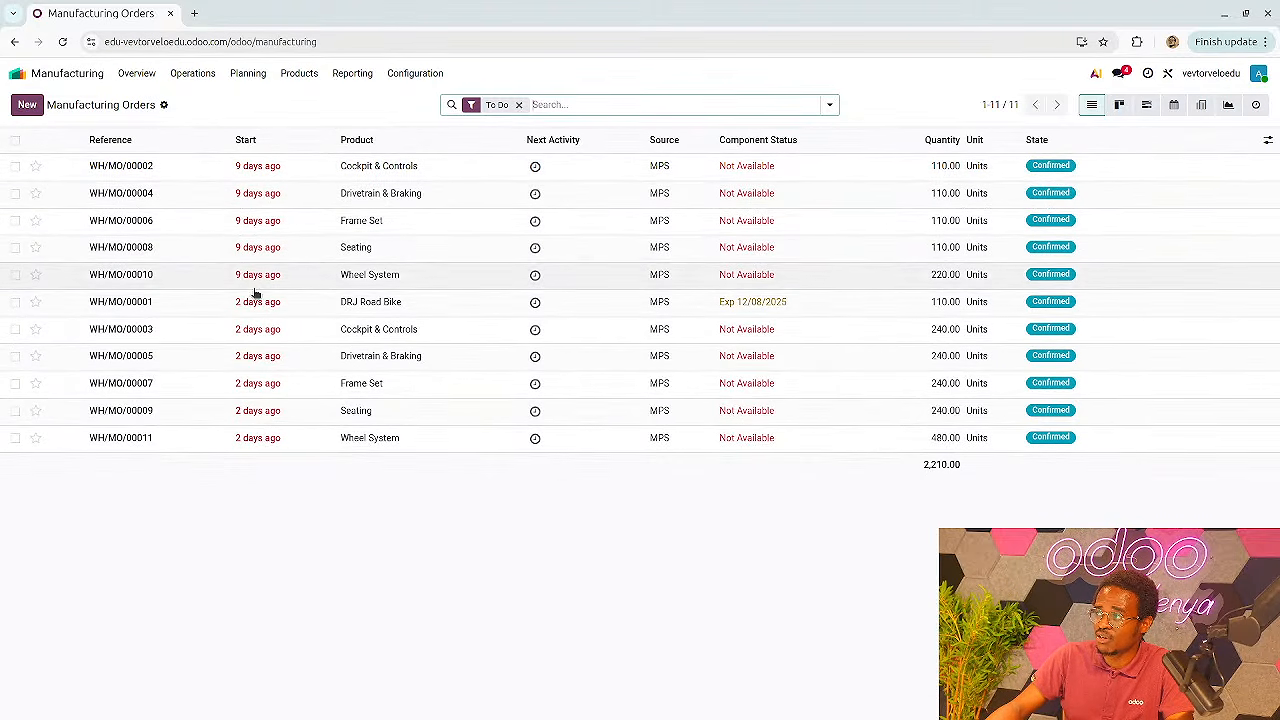
{"action": "left_click", "coordinate": [191, 440]}
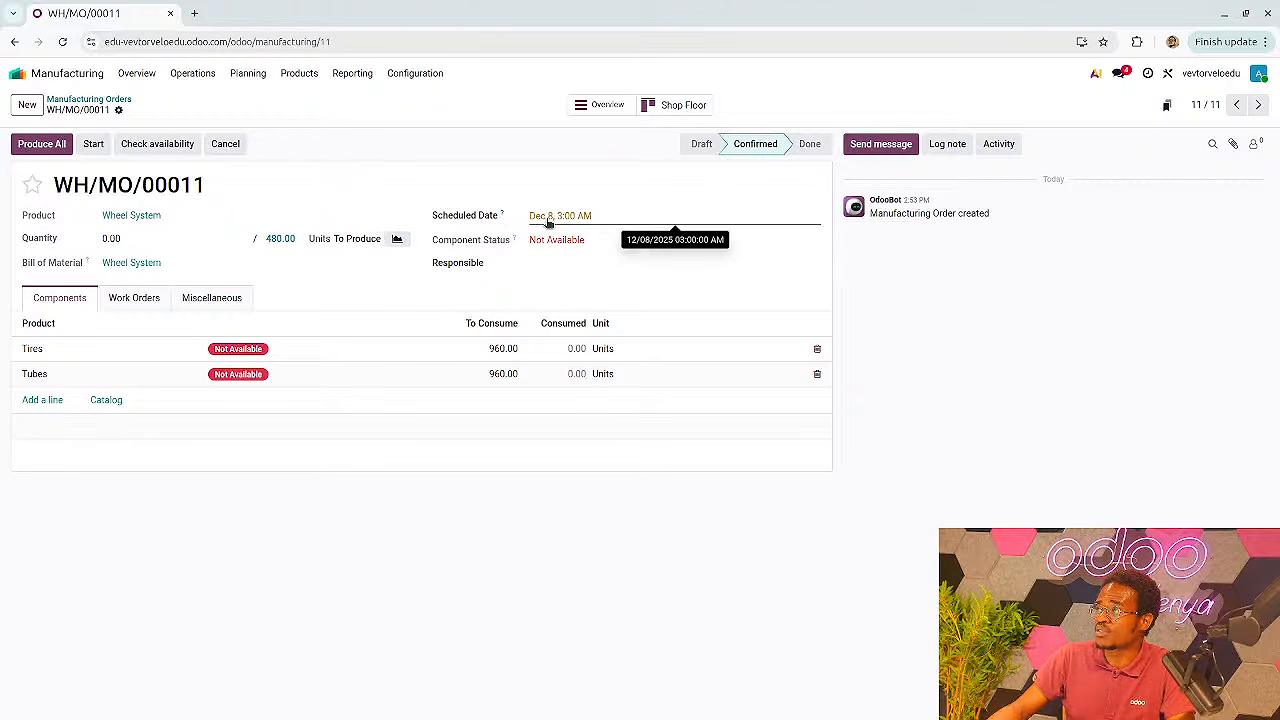
{"action": "left_click", "coordinate": [117, 103]}
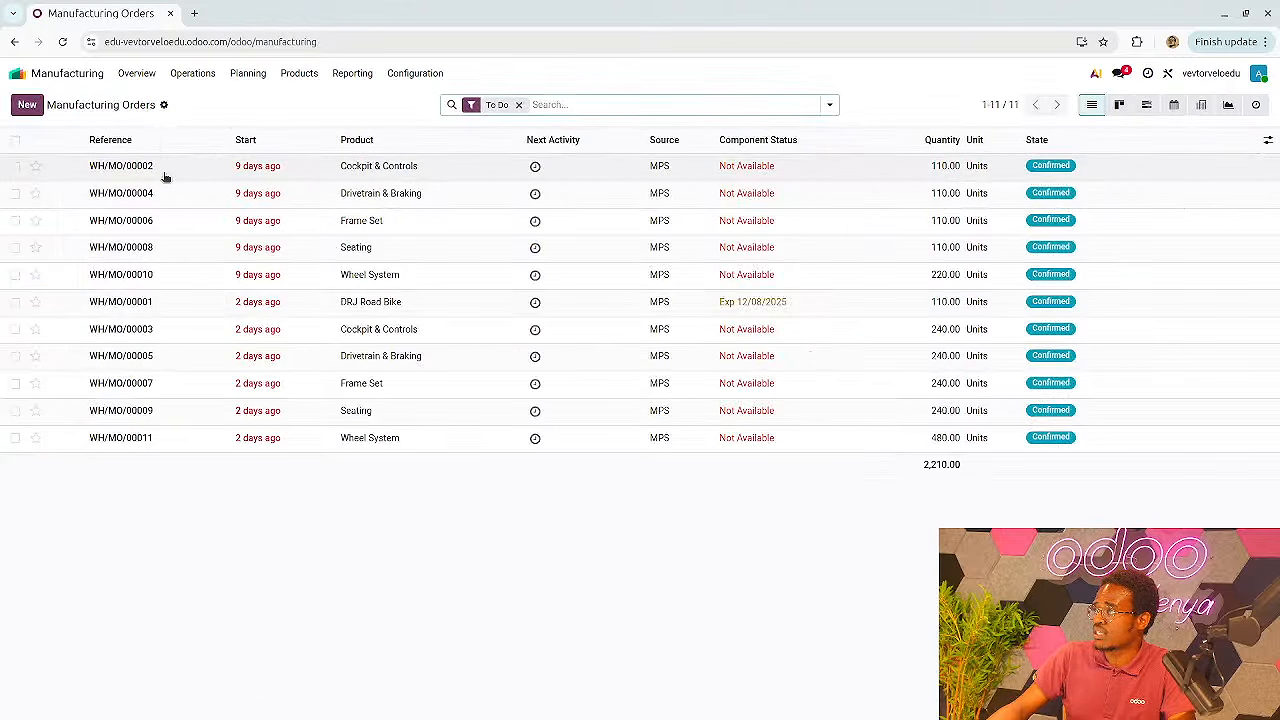
Browse the subassembly manufacturing orders from WH/MO/00002 to WH/MO/00010, checking their scheduled dates and component availability
{"action": "left_click", "coordinate": [164, 177]}
{"action": "left_click", "coordinate": [1265, 113]}
{"action": "left_click", "coordinate": [1265, 113]}
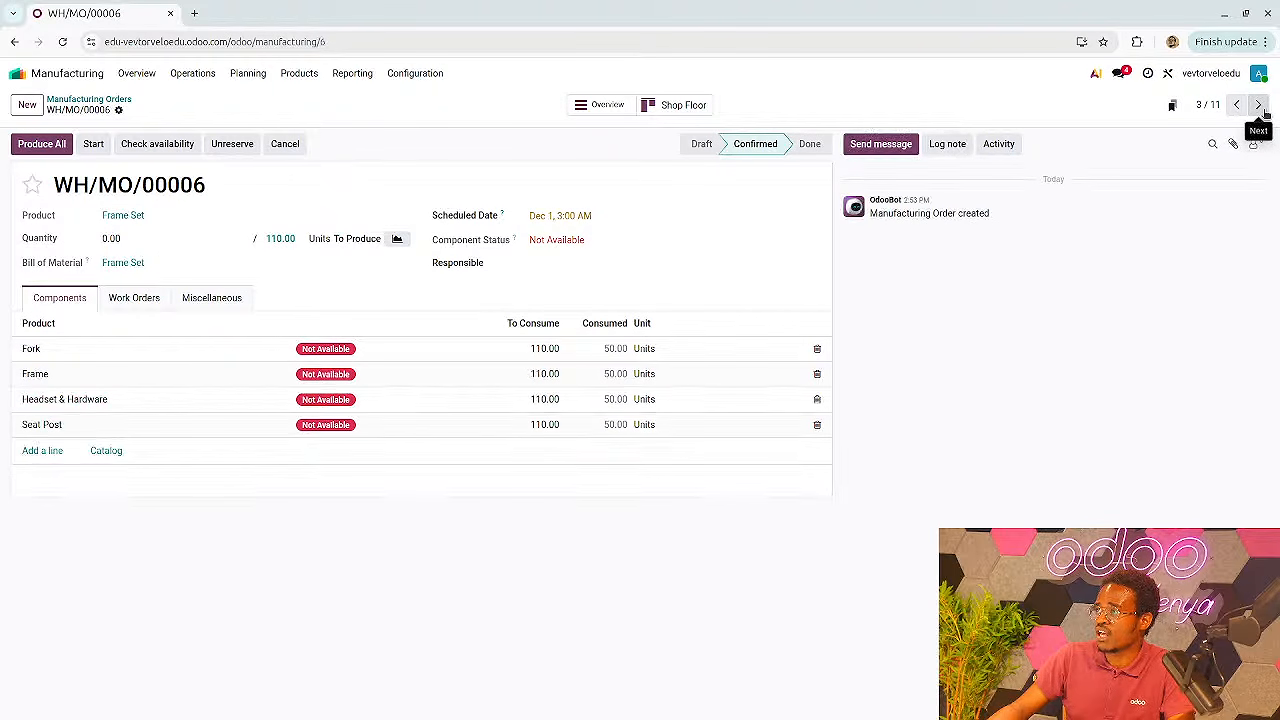
{"action": "left_click", "coordinate": [1238, 108]}
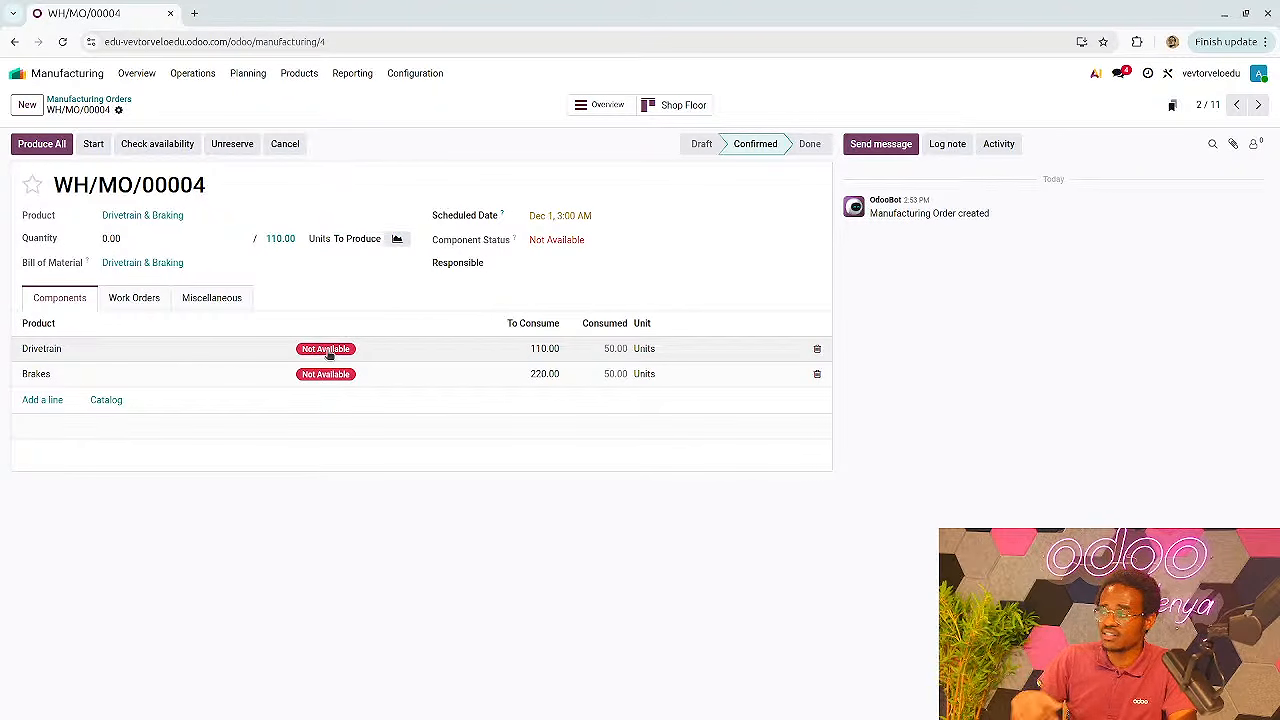
{"action": "left_click", "coordinate": [1259, 105]}
{"action": "left_click", "coordinate": [1259, 105]}
{"action": "left_click", "coordinate": [1259, 105]}
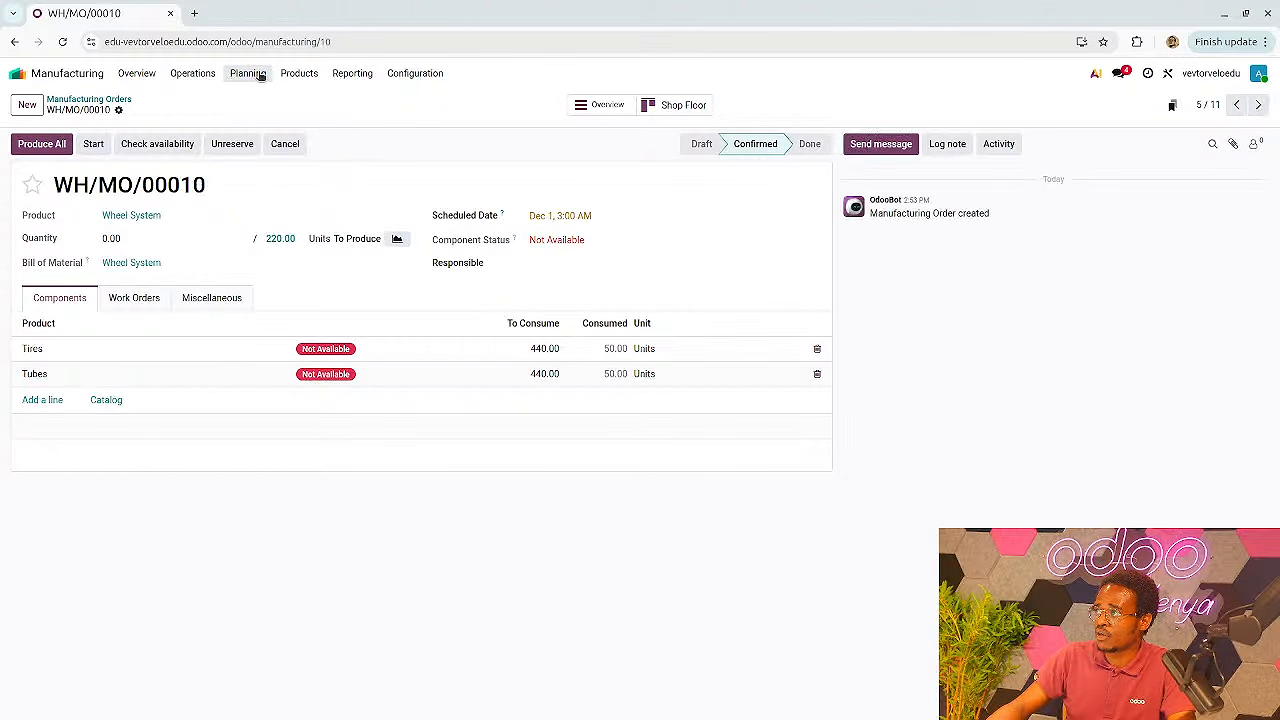
Open the DRJ Road Bike bill of materials and check its manufacturing lead time in the miscellaneous settings
{"action": "left_click", "coordinate": [298, 74]}
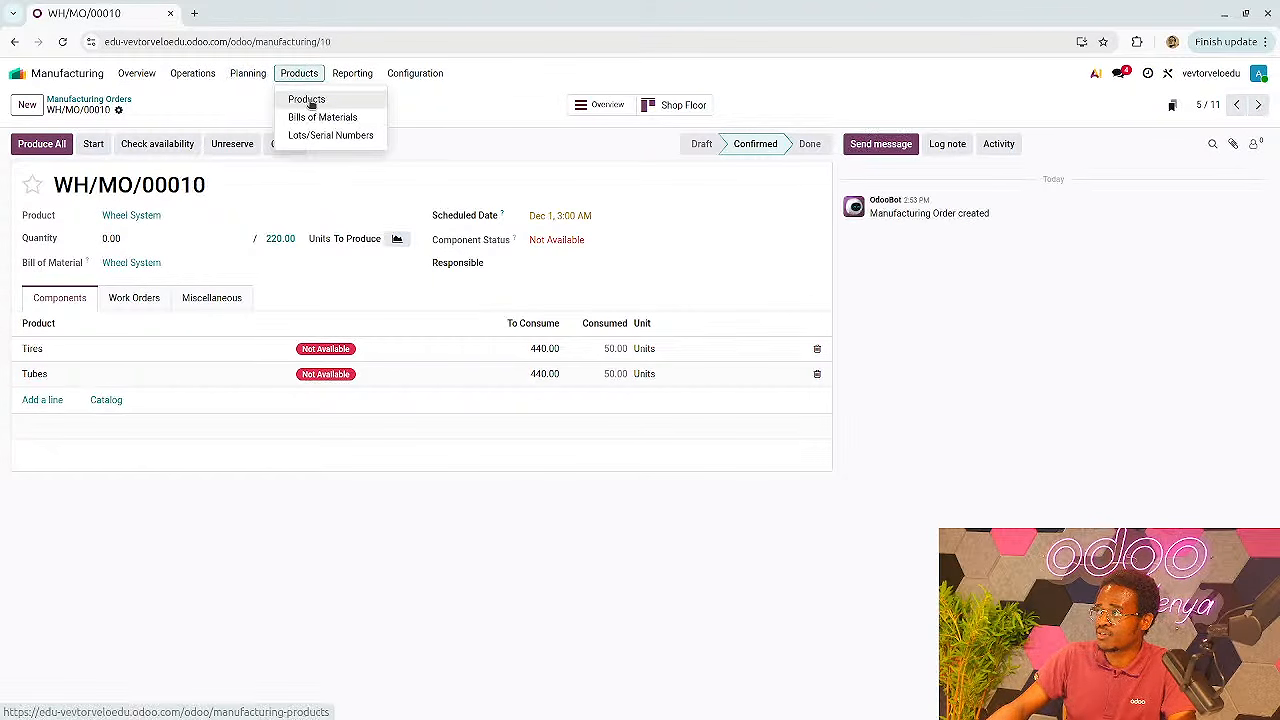
{"action": "left_click", "coordinate": [307, 100]}
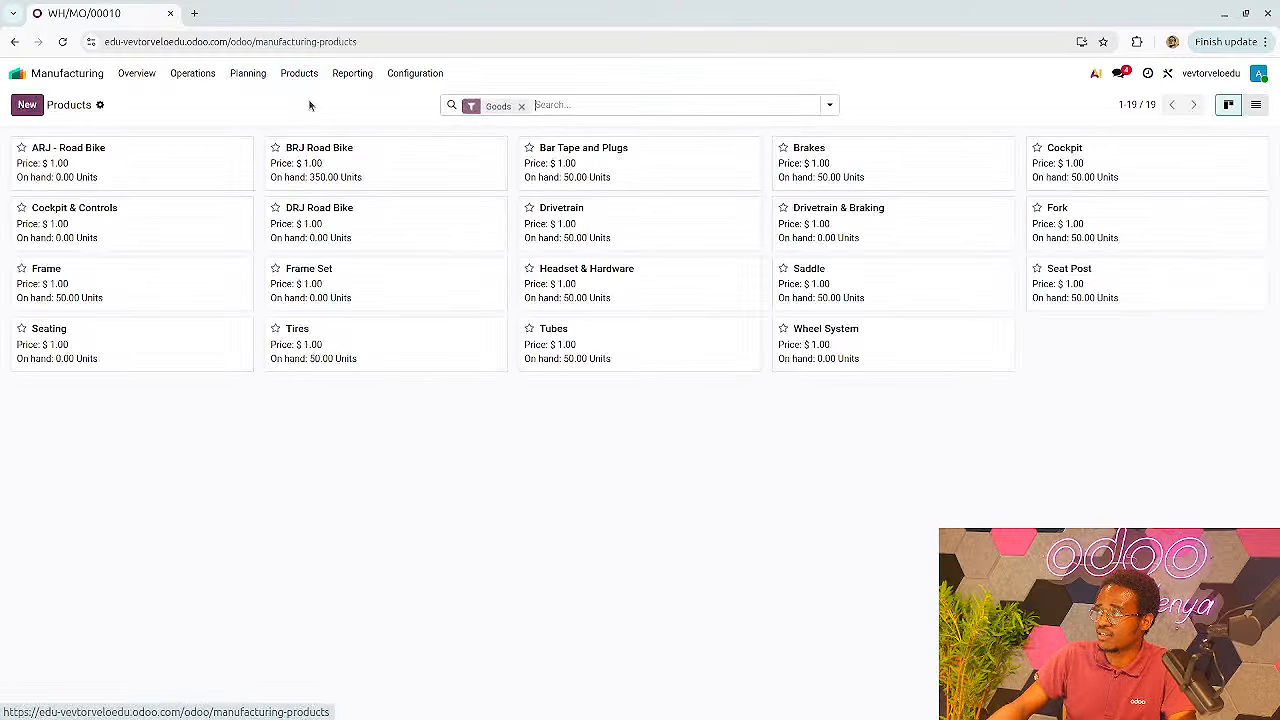
{"action": "left_click", "coordinate": [335, 213]}
{"action": "left_click", "coordinate": [477, 106]}
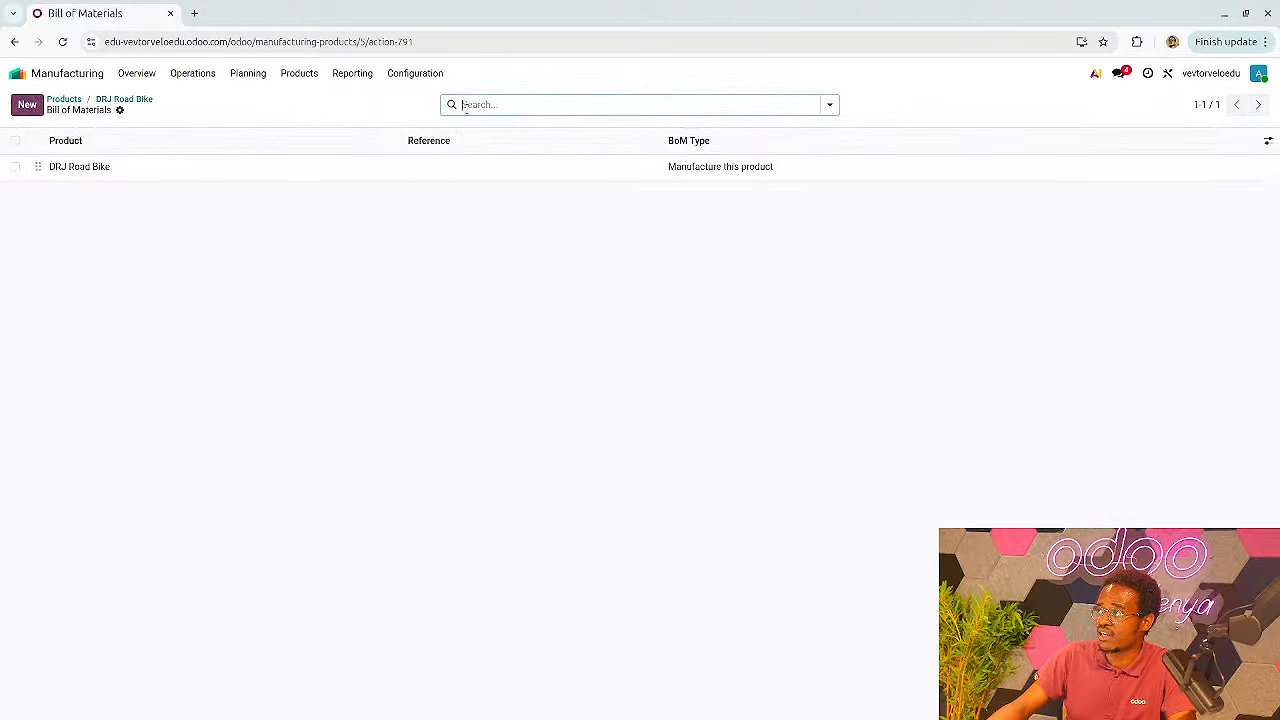
{"action": "left_click", "coordinate": [246, 168]}
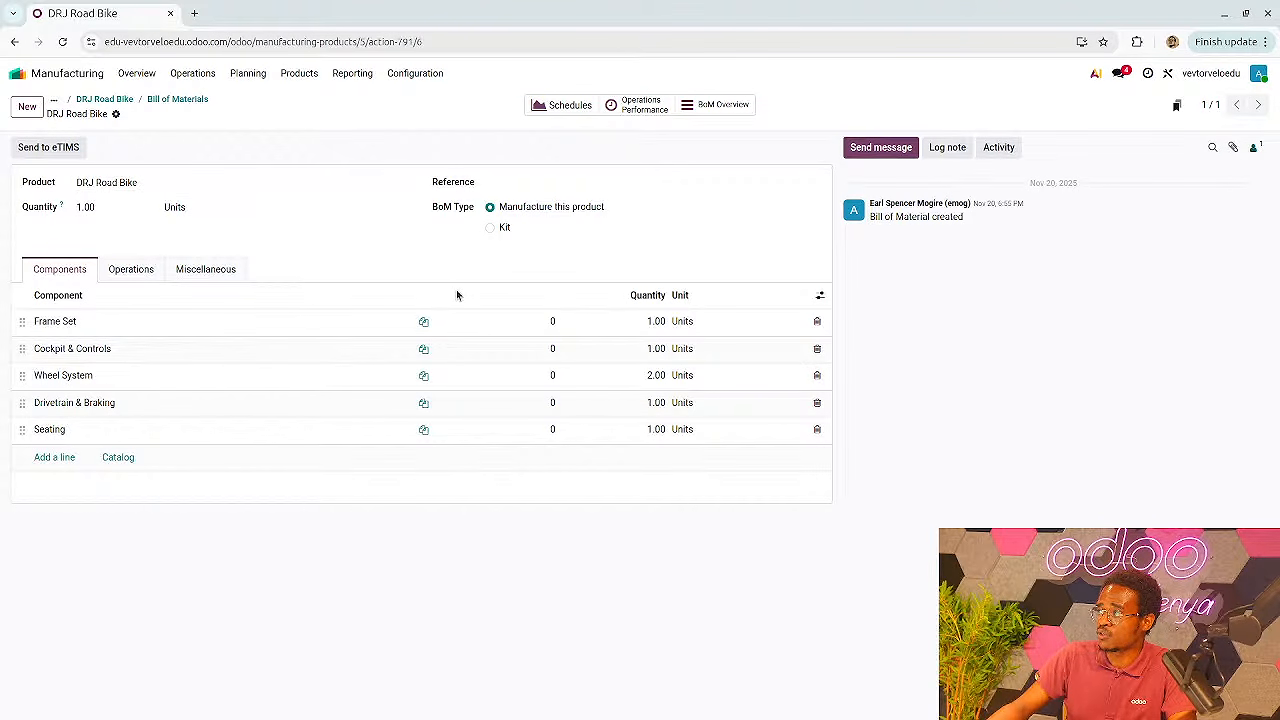
{"action": "left_click", "coordinate": [228, 278]}
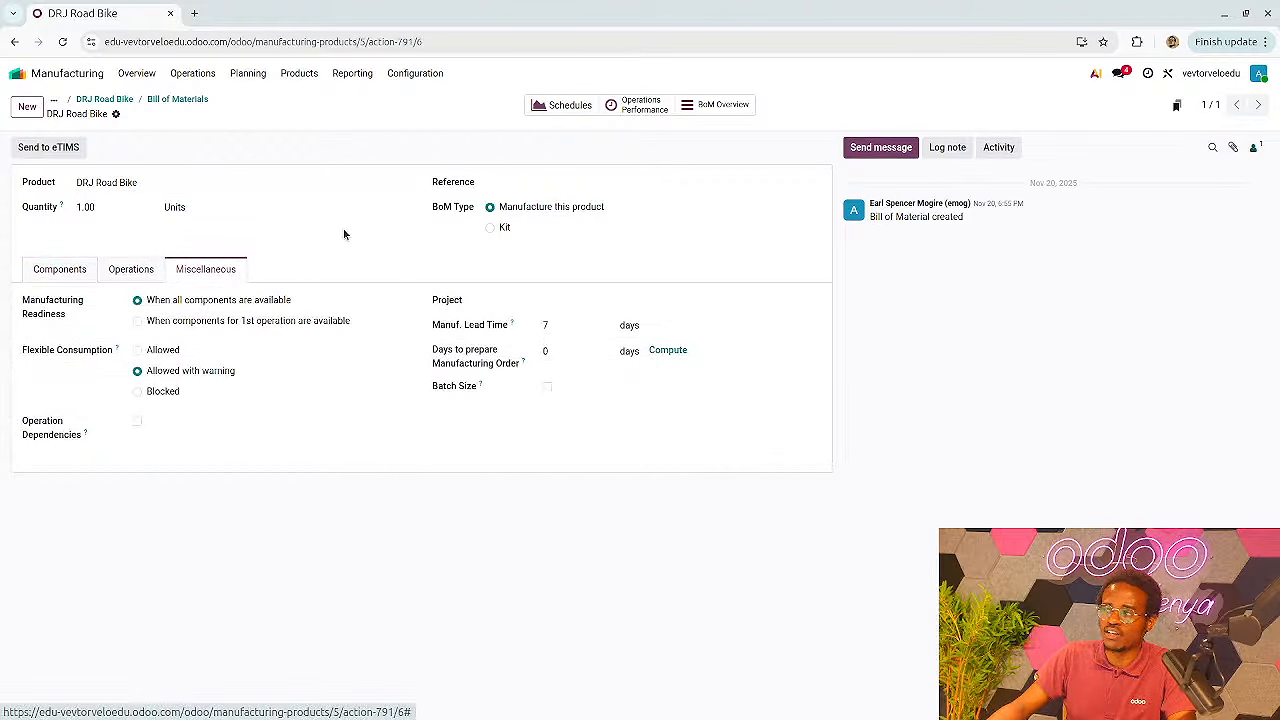
Order the DRJ Road Bike replenishments for Weeks 52, 53 and 2 in the Master Production Schedule, and open the manufacturing orders list
{"action": "left_click", "coordinate": [247, 73]}
{"action": "left_click", "coordinate": [275, 178]}
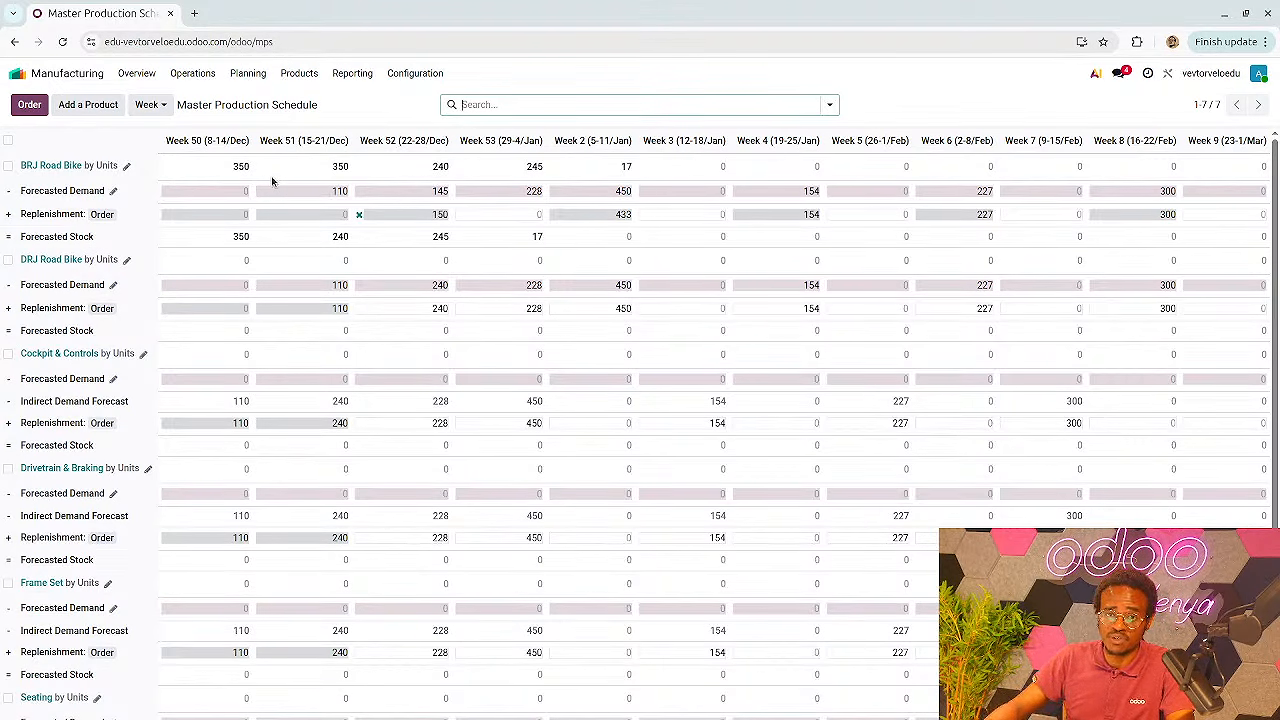
{"action": "left_click", "coordinate": [102, 309]}
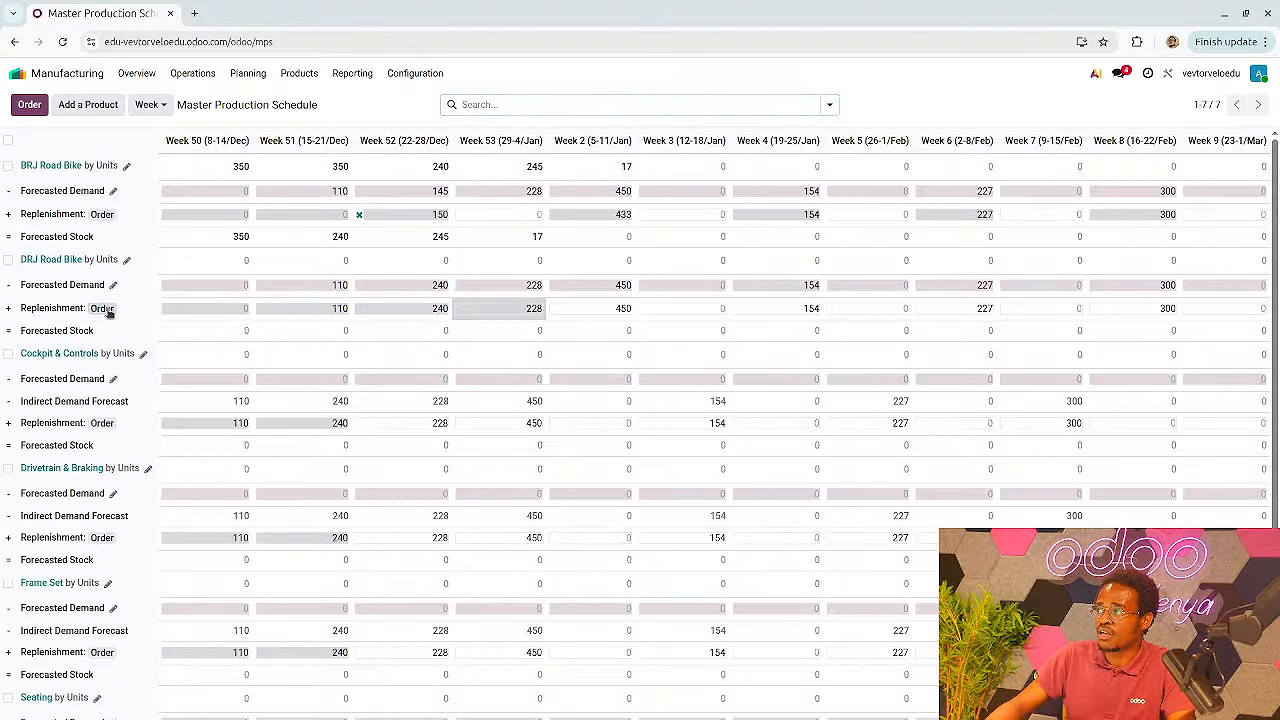
{"action": "left_click", "coordinate": [104, 309]}
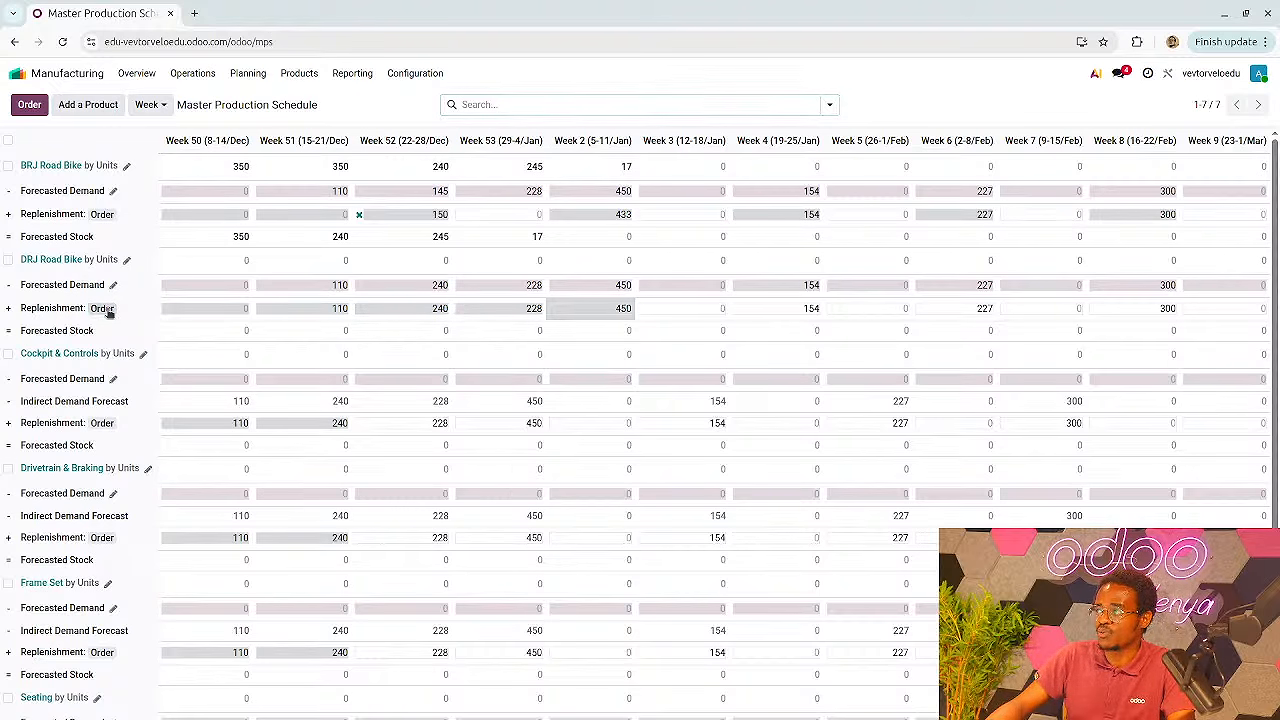
{"action": "left_click", "coordinate": [104, 309]}
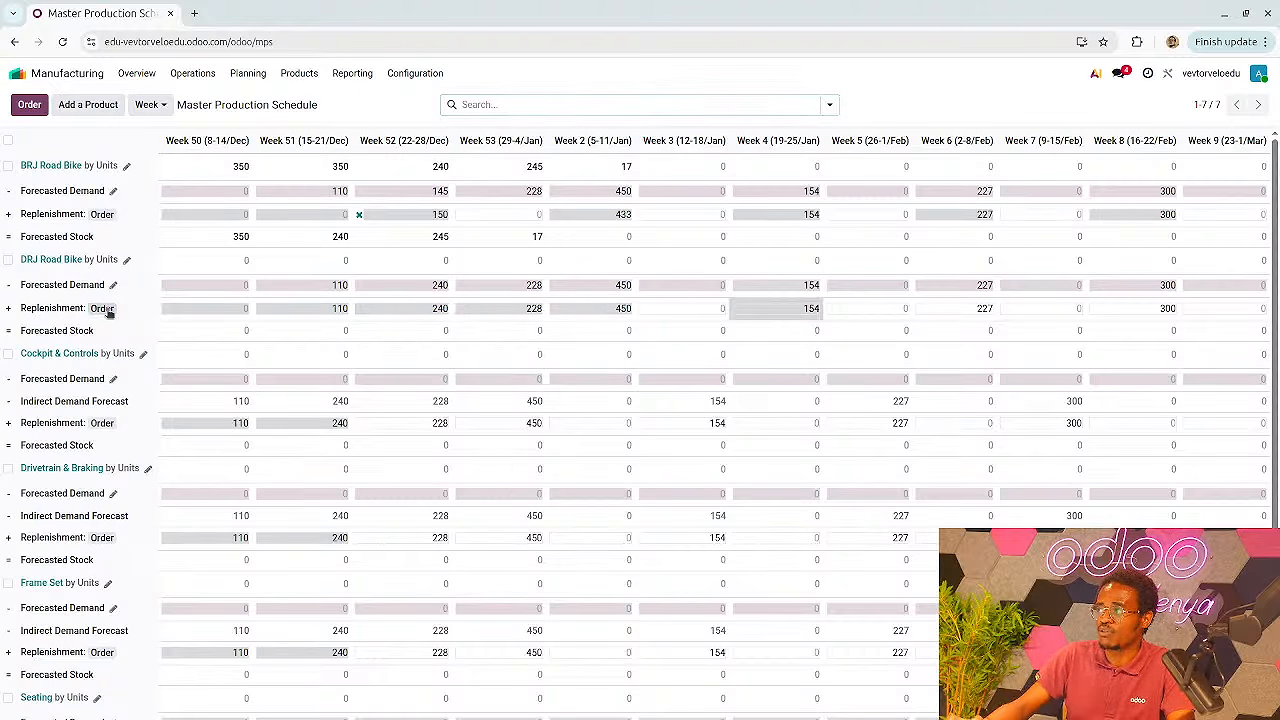
{"action": "left_click", "coordinate": [180, 78]}
{"action": "left_click", "coordinate": [195, 102]}
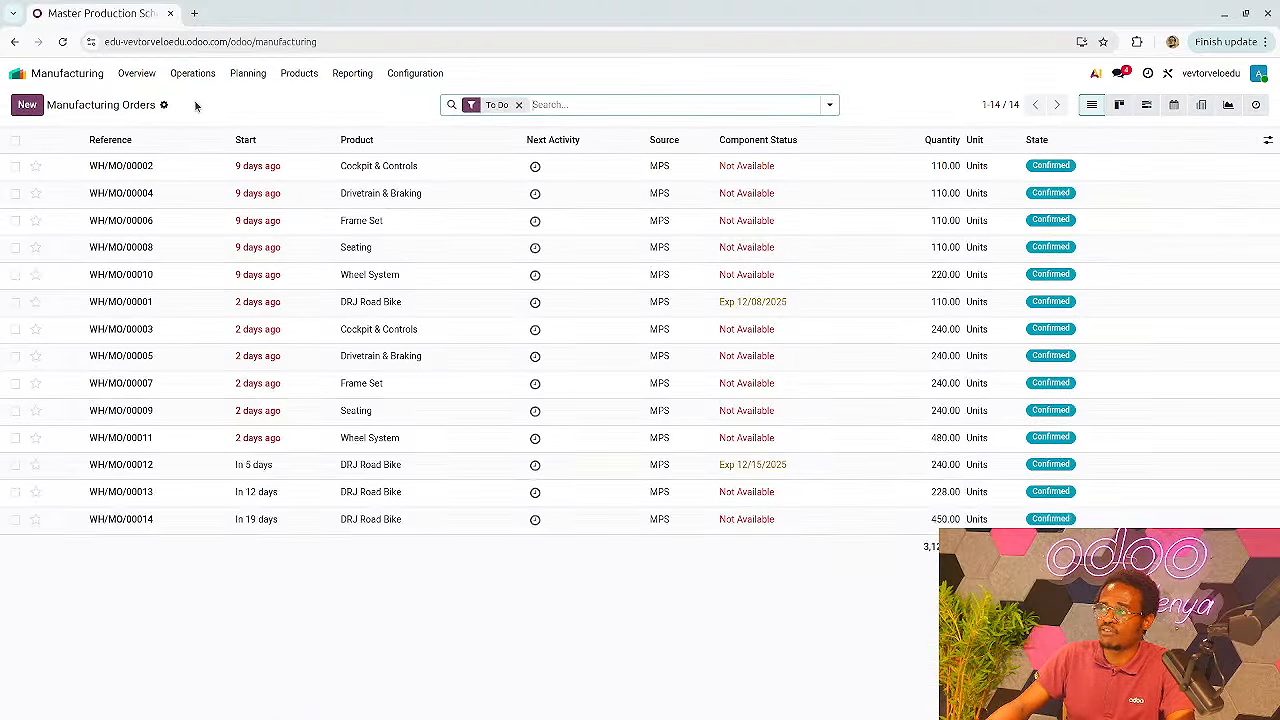